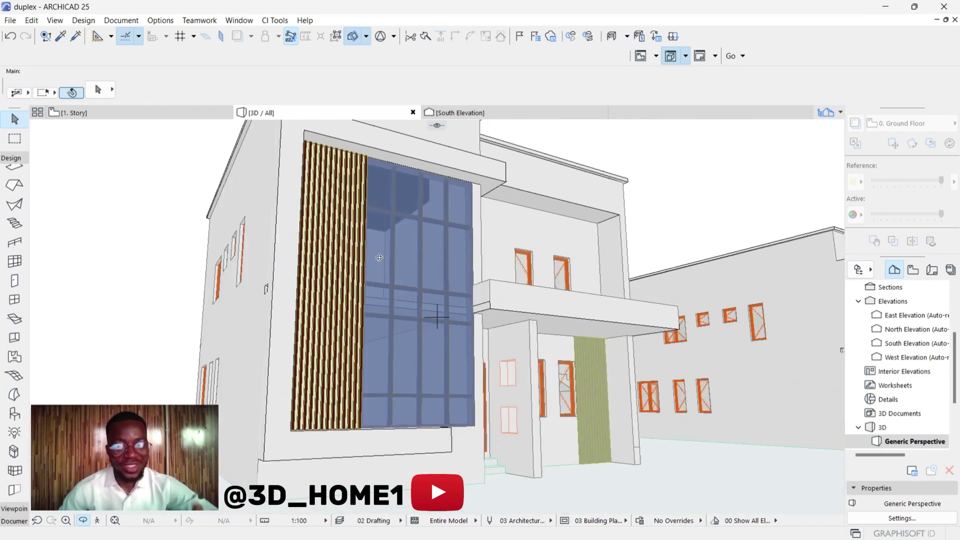
# Examine the duplex facades in 3D, comparing the glazed bay beside the vertical slats with the open bay on the neighbouring building.
pyautogui.scroll(-10, 458, 270)
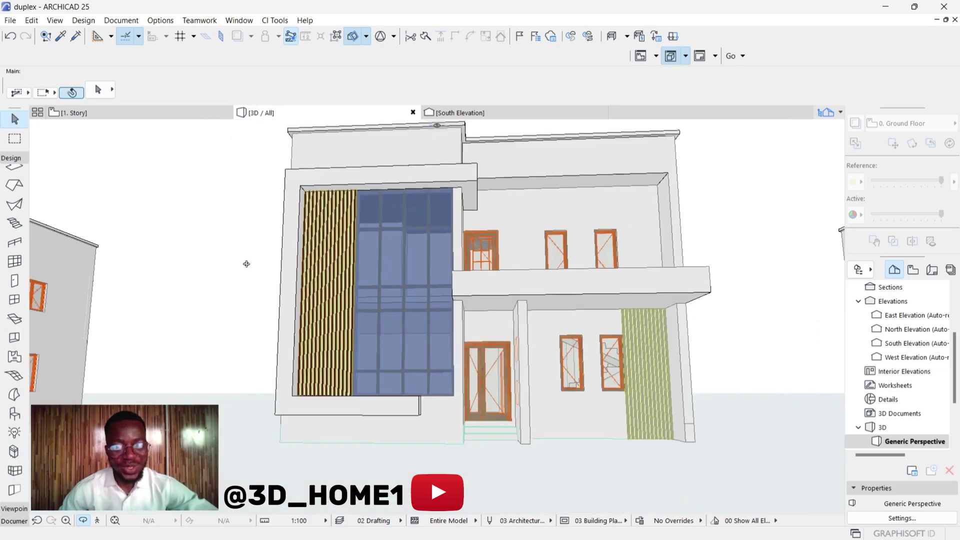
pyautogui.scroll(3, 636, 265)
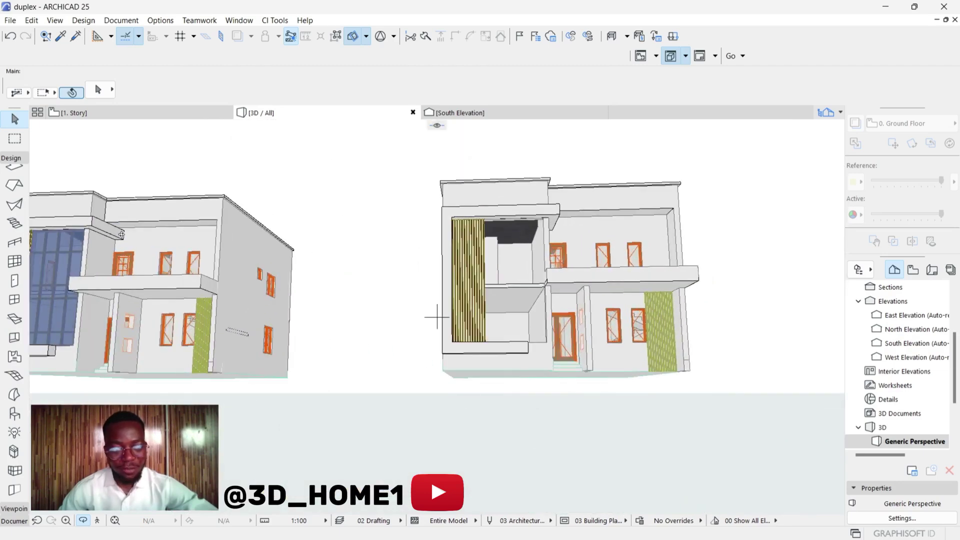
pyautogui.scroll(2, 147, 252)
pyautogui.scroll(-2, 480, 280)
pyautogui.moveTo(480, 279); pyautogui.dragTo(362, 319)
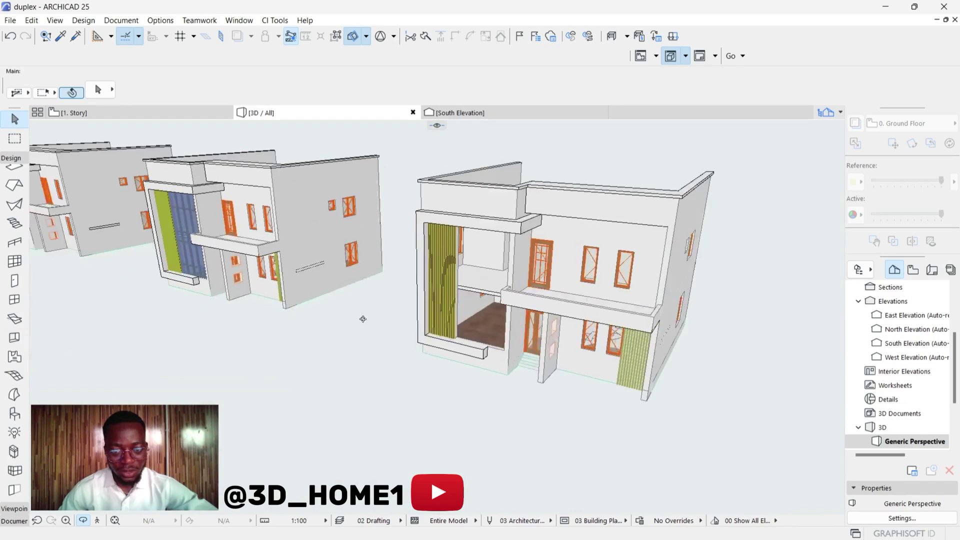
pyautogui.scroll(5, 473, 311)
pyautogui.scroll(-6, 474, 312)
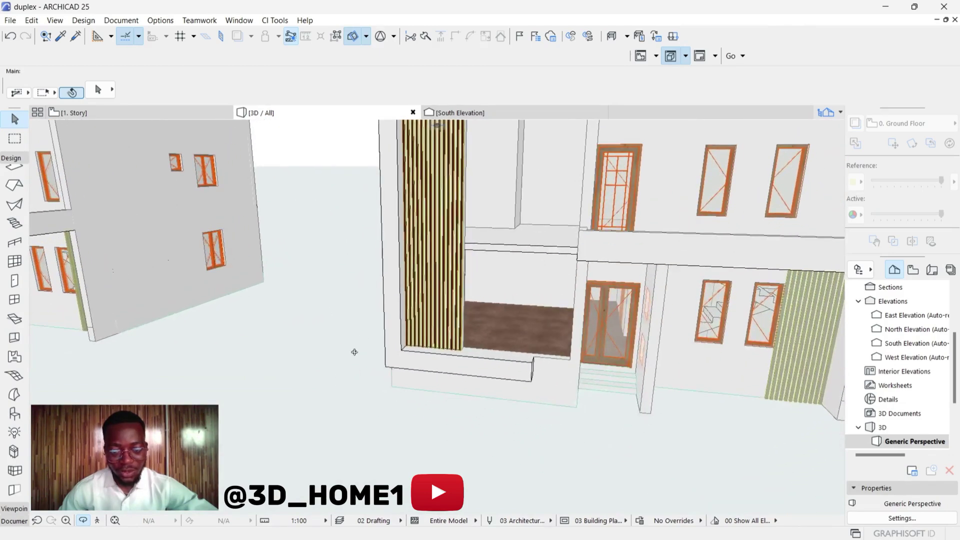
pyautogui.scroll(-3, 357, 349)
pyautogui.moveTo(426, 257); pyautogui.dragTo(492, 251)
pyautogui.scroll(4, 469, 201)
pyautogui.scroll(3, 491, 251)
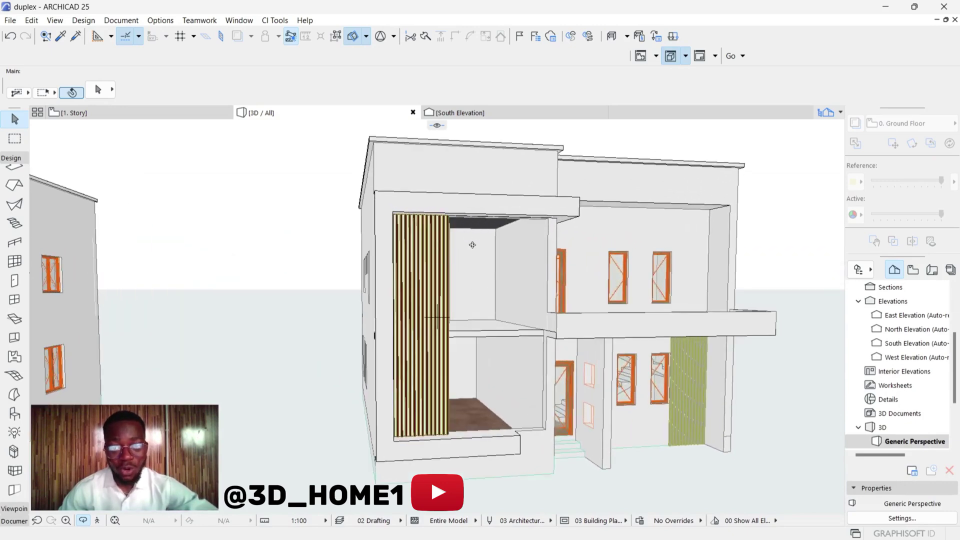
pyautogui.scroll(-4, 472, 244)
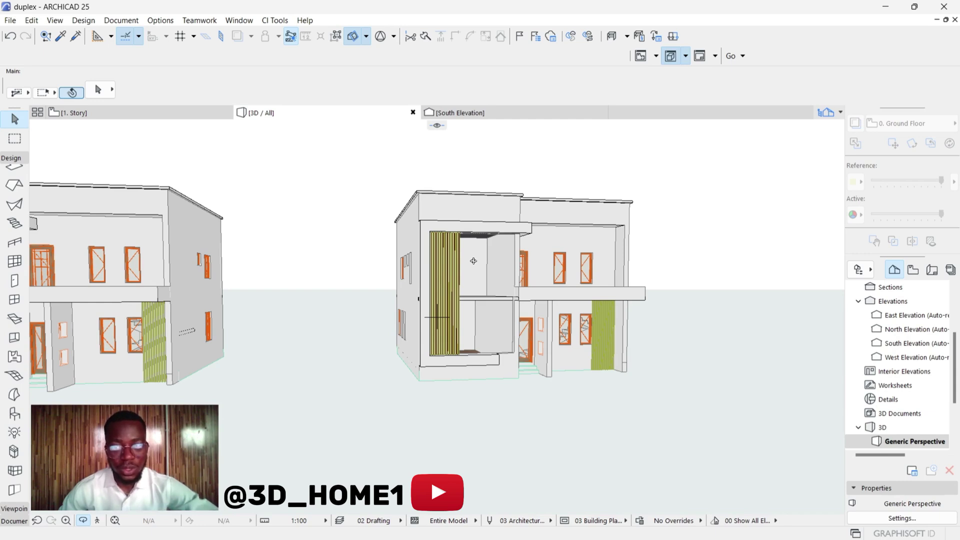
pyautogui.scroll(1, 473, 260)
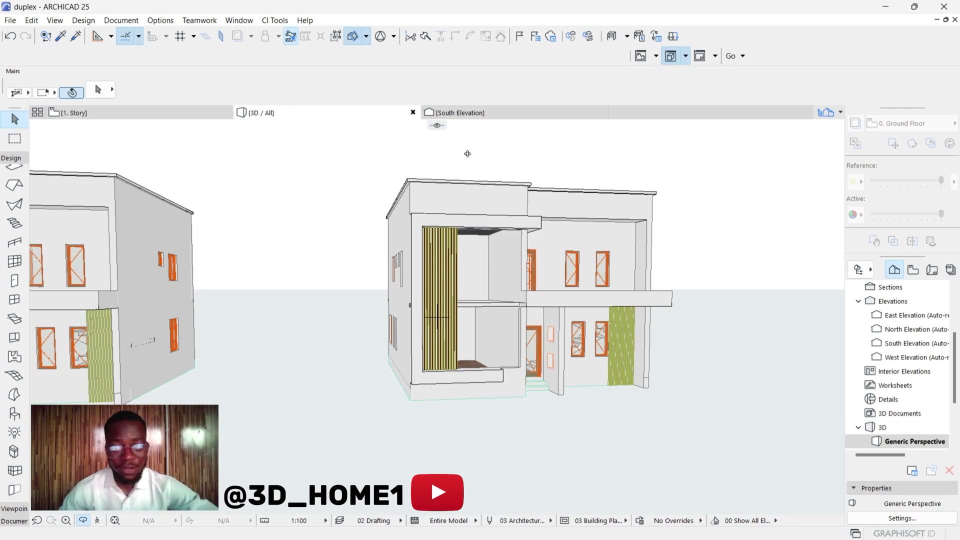
pyautogui.scroll(1, 465, 207)
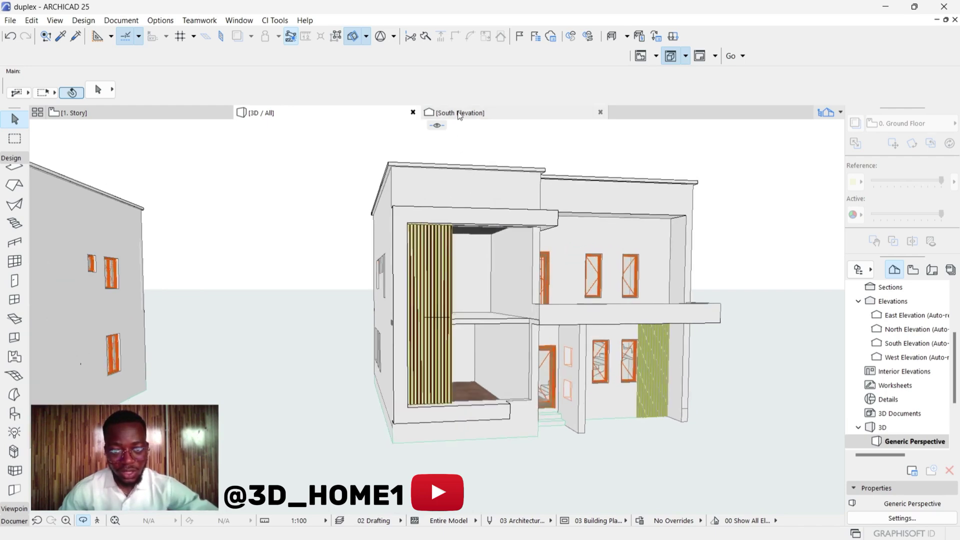
# Open the South Elevation and extend its right boundary outward by about 35180 mm to include the building with the open bay.
pyautogui.click(458, 113)
pyautogui.scroll(-5, 306, 305)
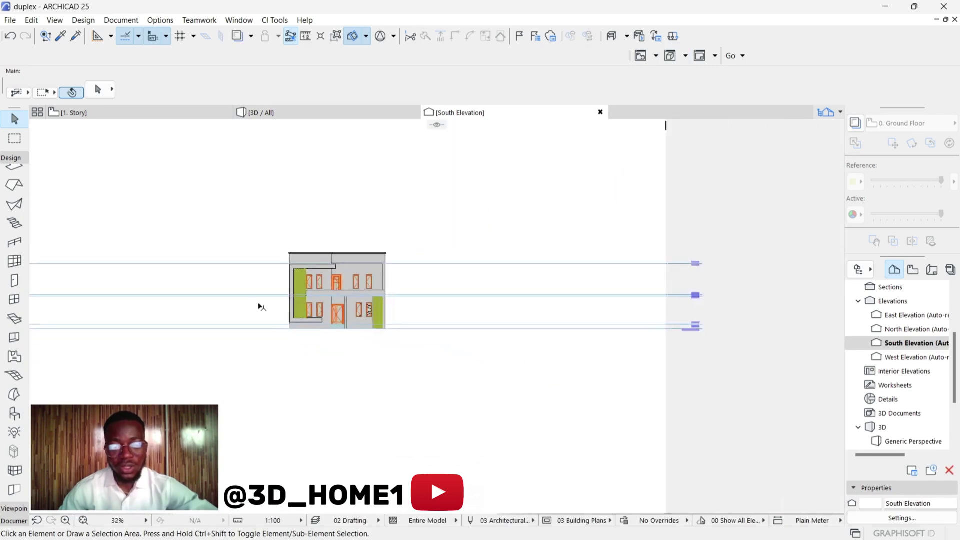
pyautogui.scroll(2, 491, 297)
pyautogui.scroll(-4, 324, 340)
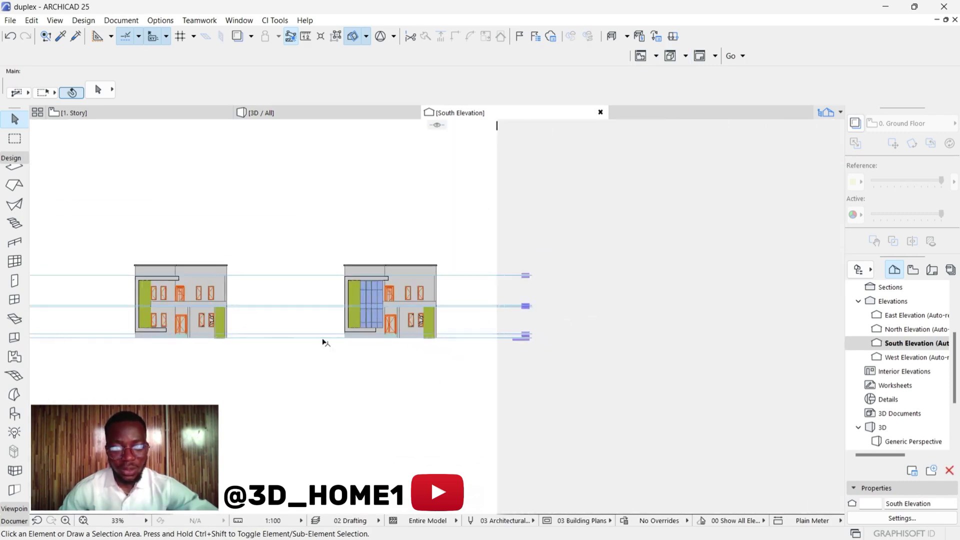
pyautogui.click(424, 280)
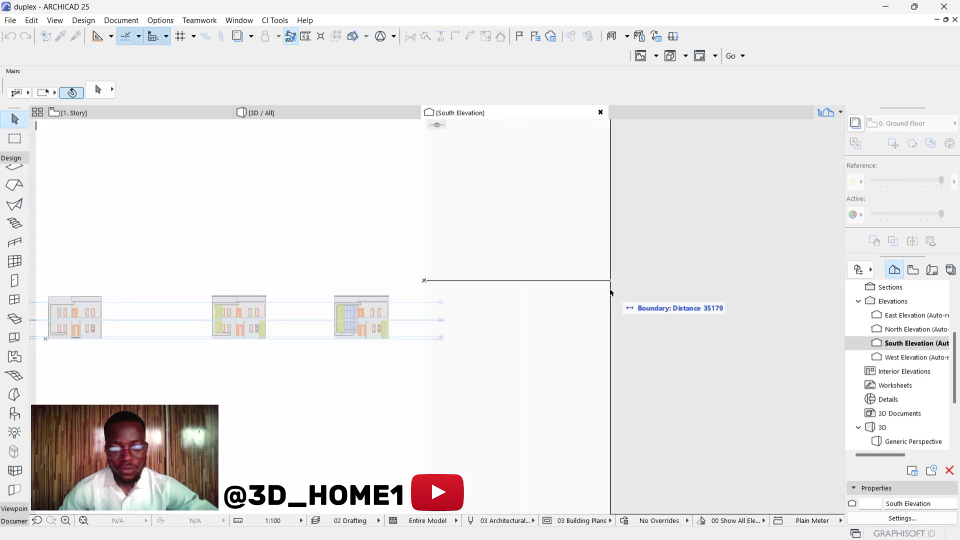
pyautogui.click(610, 293)
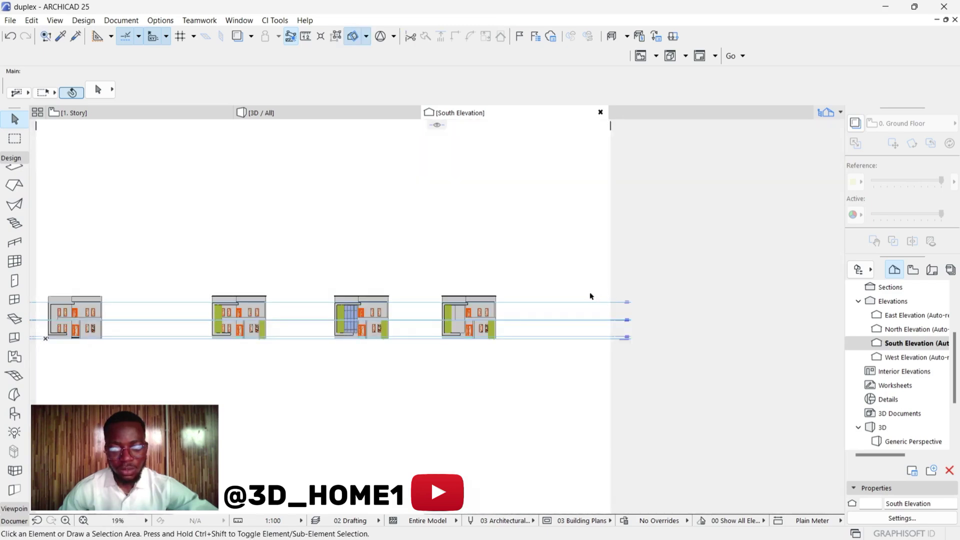
# Measure the open bay's width near its base, from the edge of the vertical slats to the opposite wall edge.
pyautogui.scroll(2, 505, 313)
pyautogui.scroll(4, 420, 330)
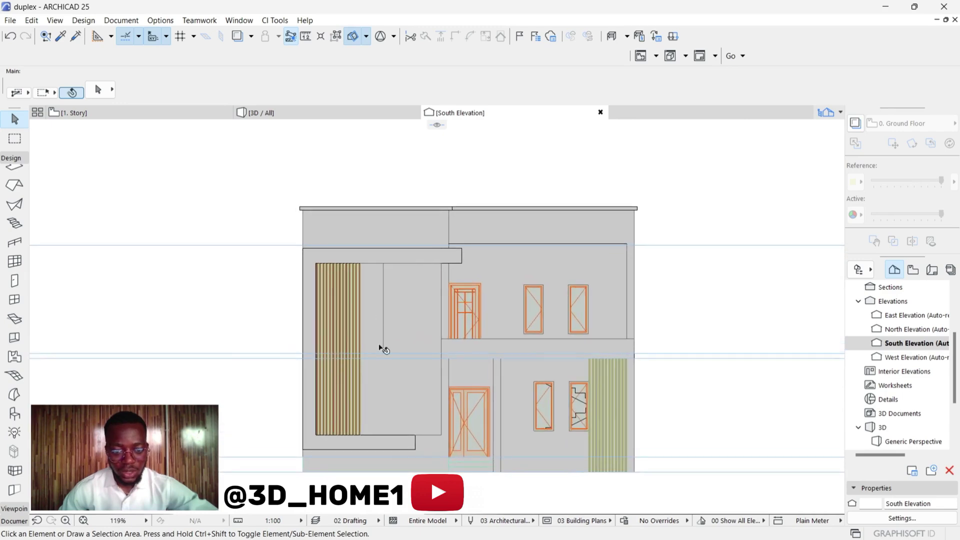
pyautogui.scroll(1, 380, 340)
pyautogui.hscroll(-1, 457, 242)
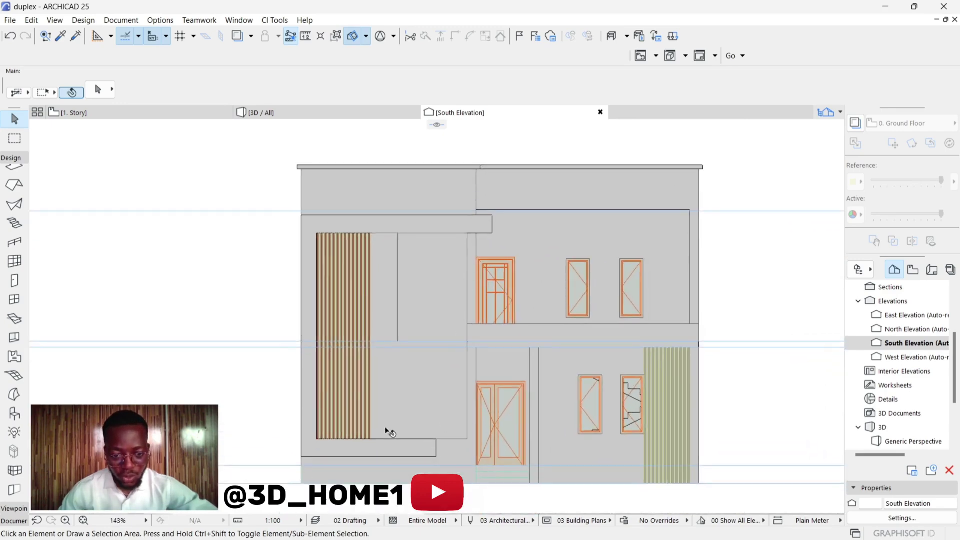
pyautogui.scroll(-1, 388, 433)
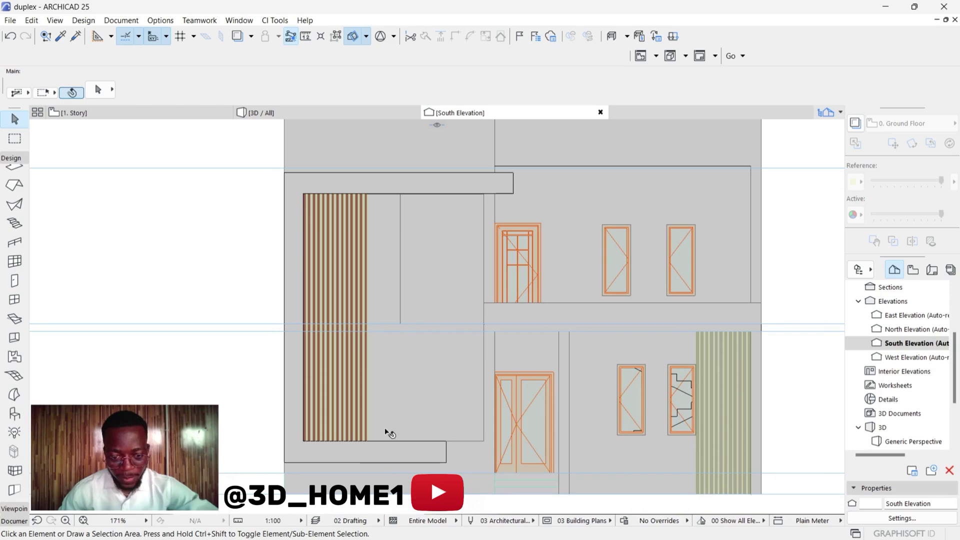
pyautogui.click(304, 38)
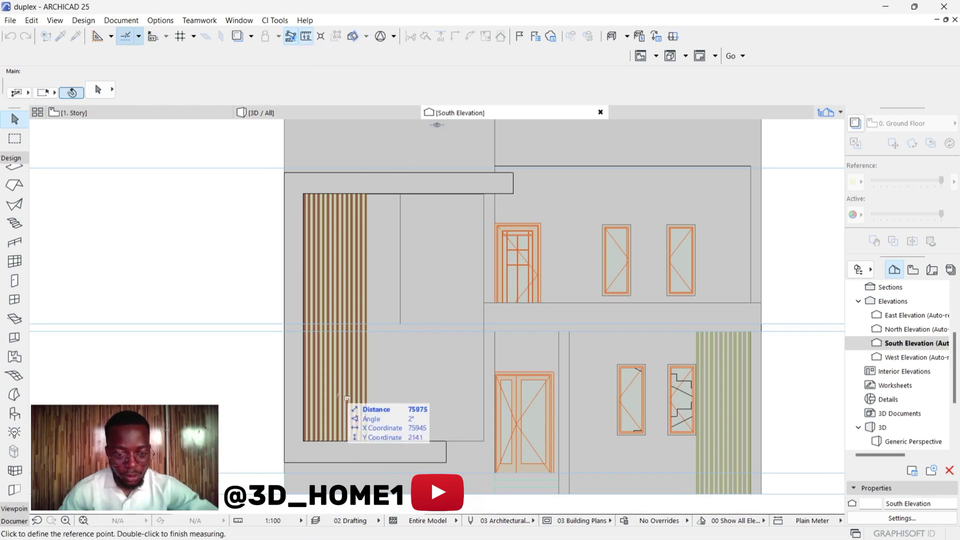
pyautogui.scroll(3, 359, 452)
pyautogui.scroll(1, 359, 452)
pyautogui.click(347, 446)
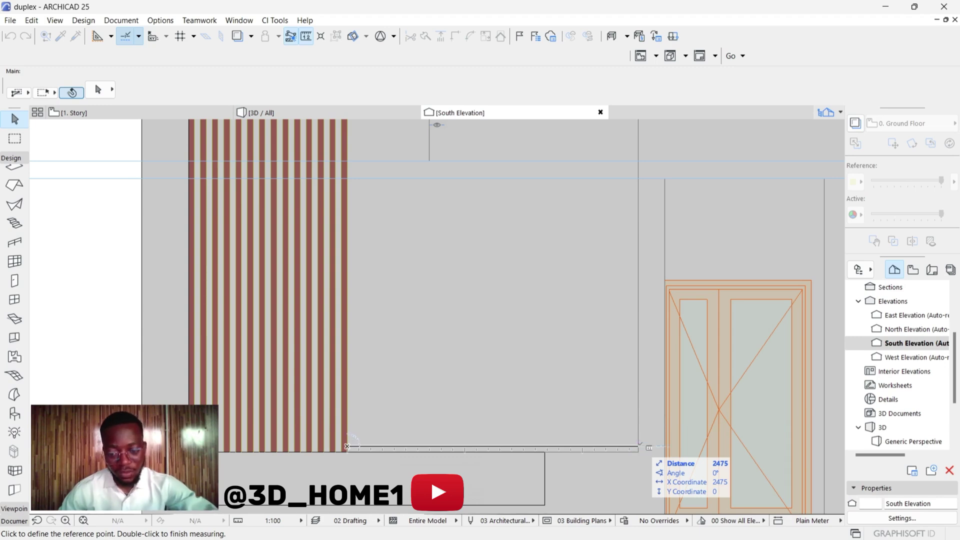
pyautogui.press('Escape')
pyautogui.scroll(-2, 554, 427)
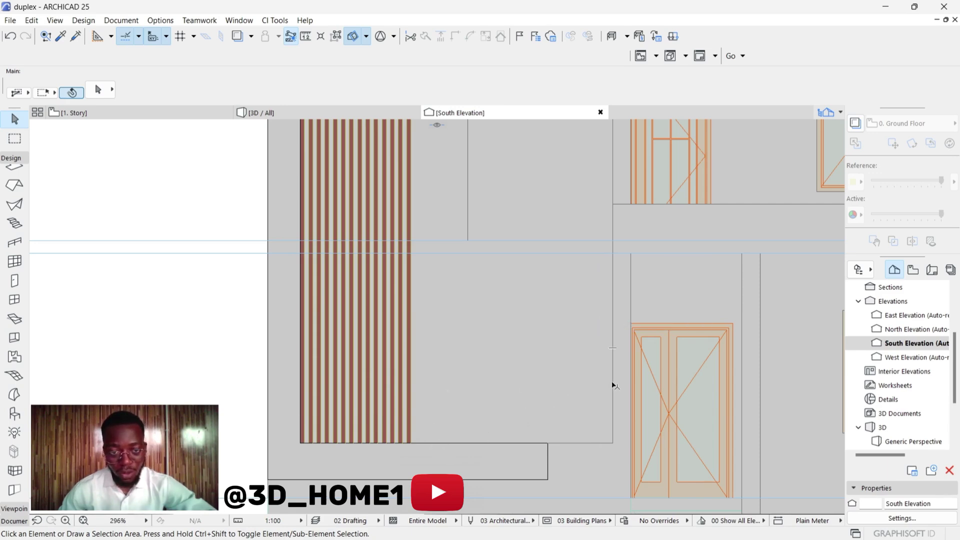
pyautogui.click(306, 38)
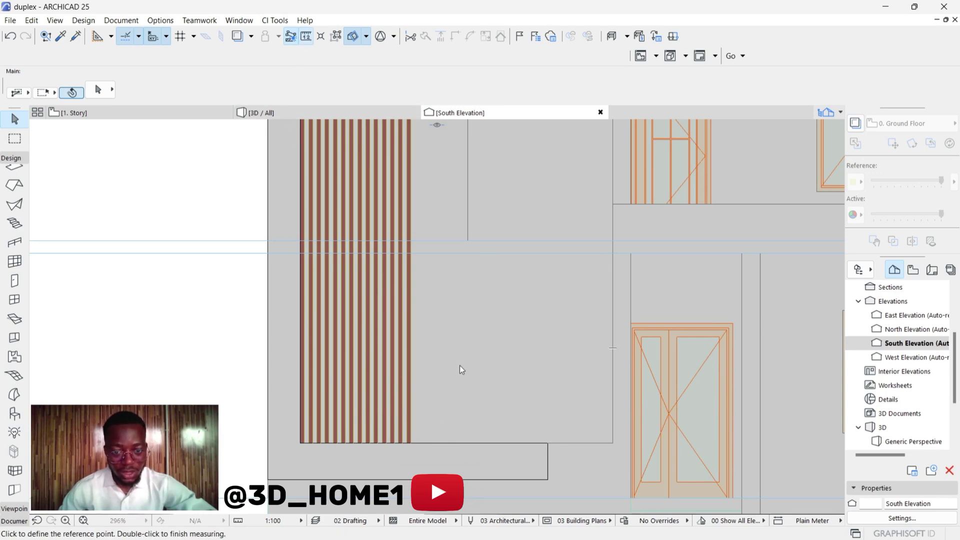
pyautogui.click(411, 437)
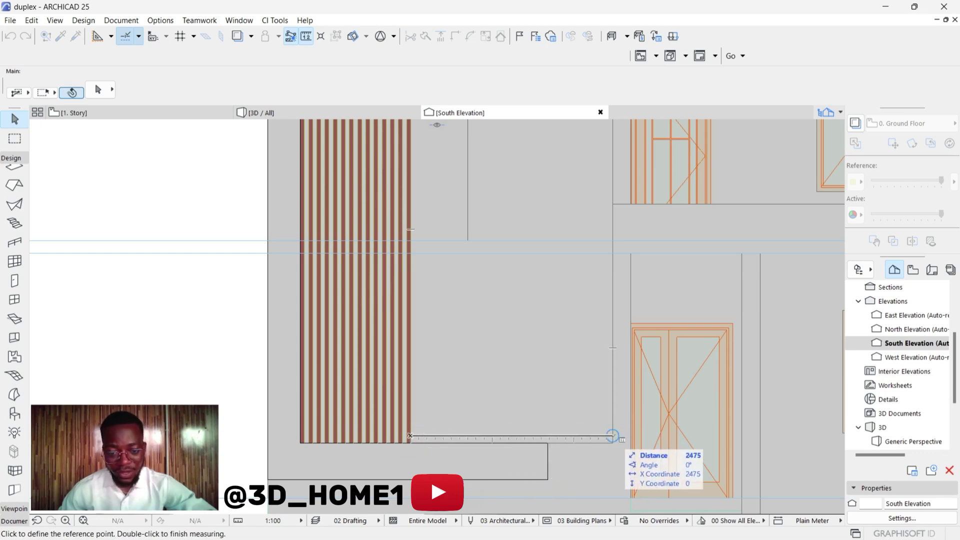
pyautogui.doubleClick(613, 436)
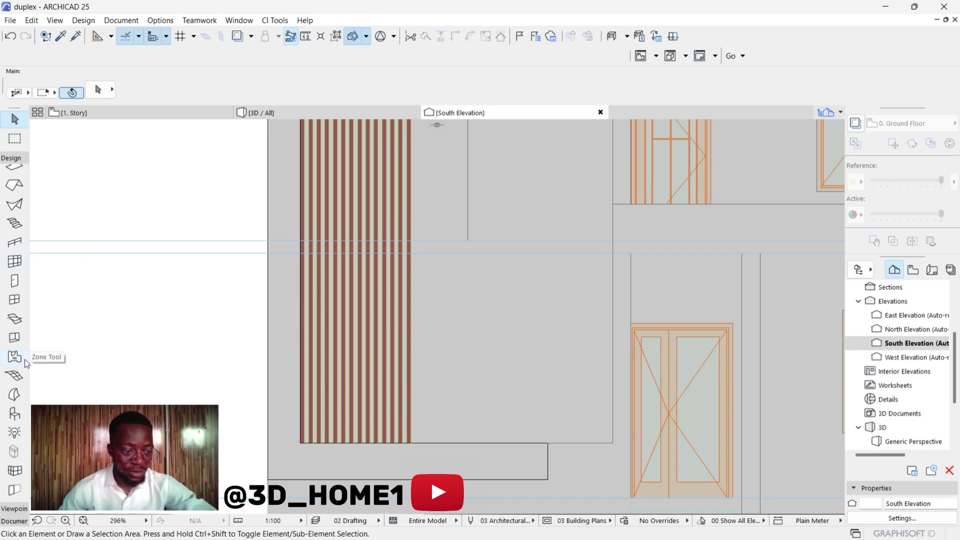
# Activate the Curtain Wall tool with the Generic Curtain Wall favorite and open the Scheme page of its default settings.
pyautogui.click(22, 265)
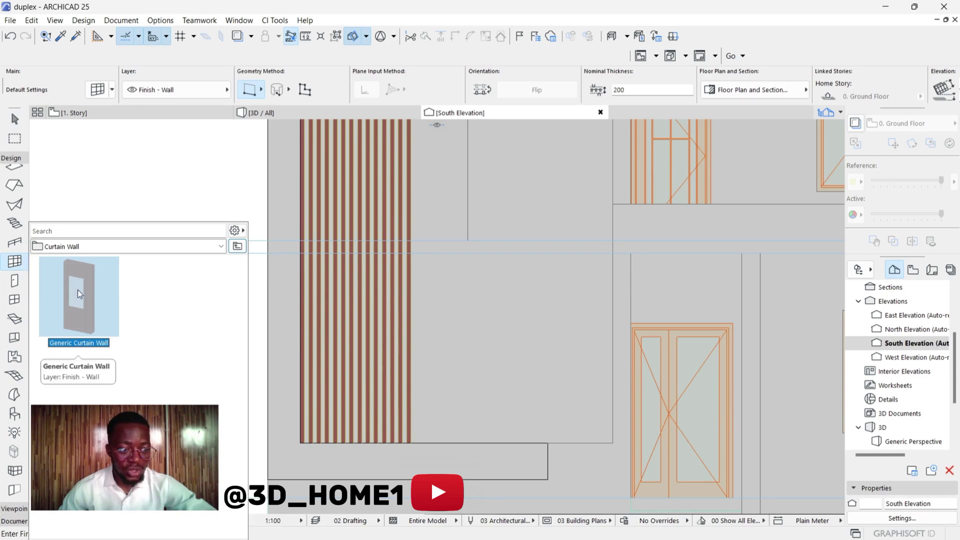
pyautogui.doubleClick(78, 294)
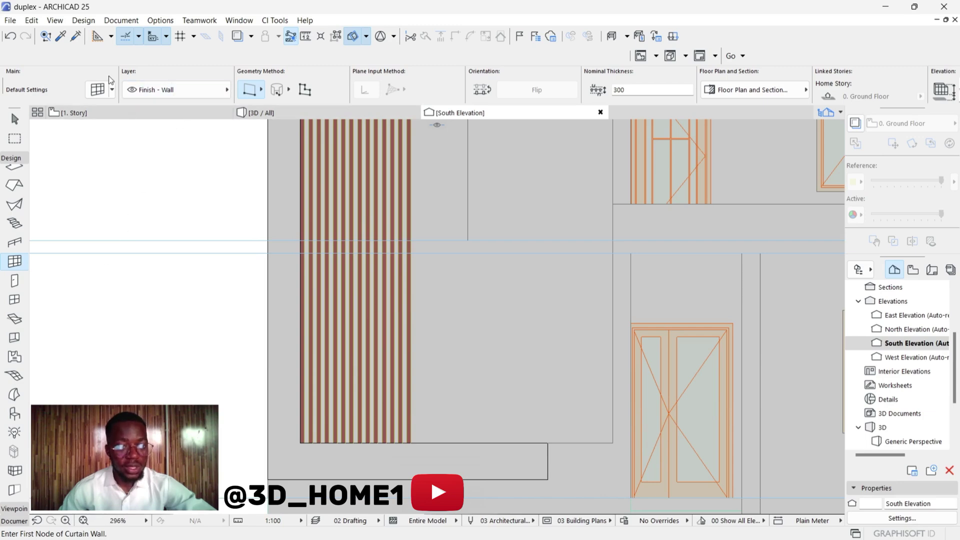
pyautogui.click(99, 89)
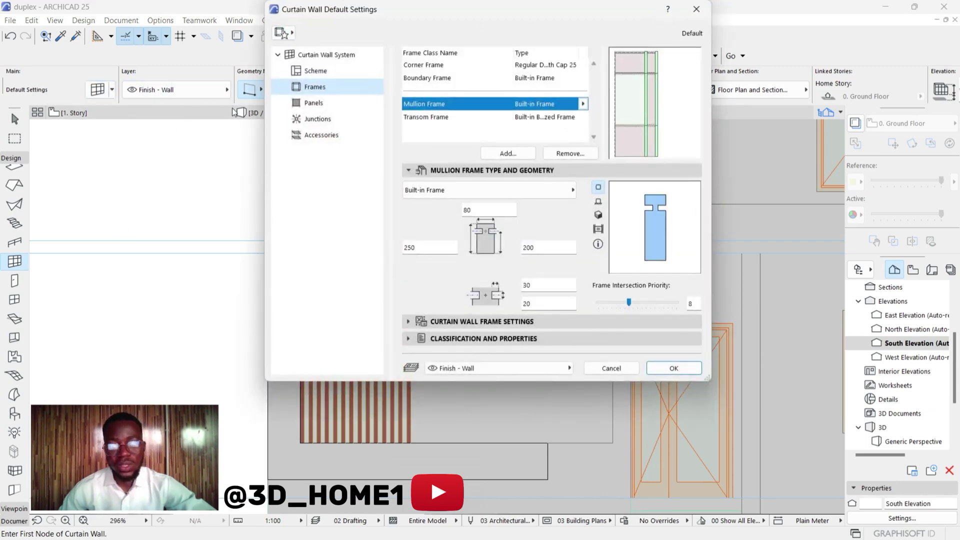
pyautogui.click(346, 73)
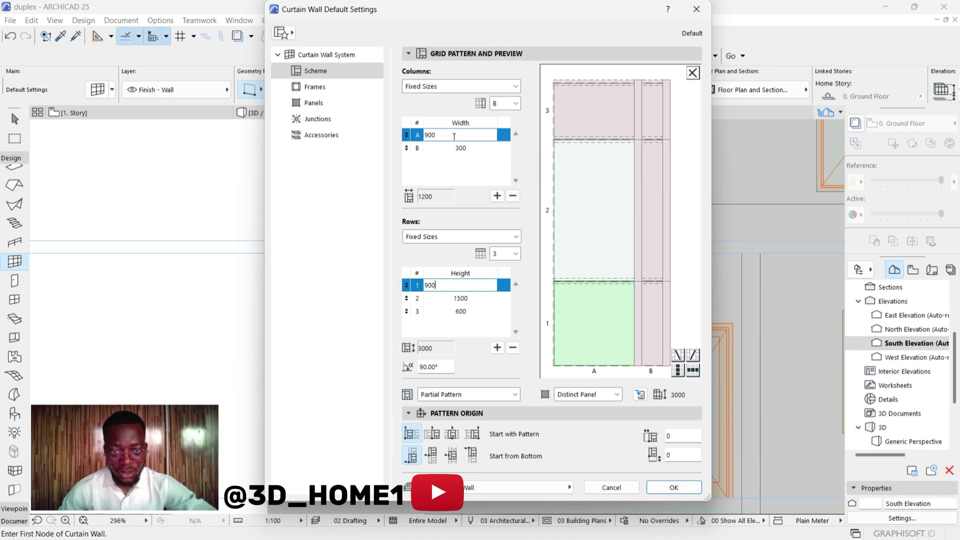
# Remove the extra grid divisions from the curtain wall scheme, leaving only column A and a single row.
pyautogui.click(462, 148)
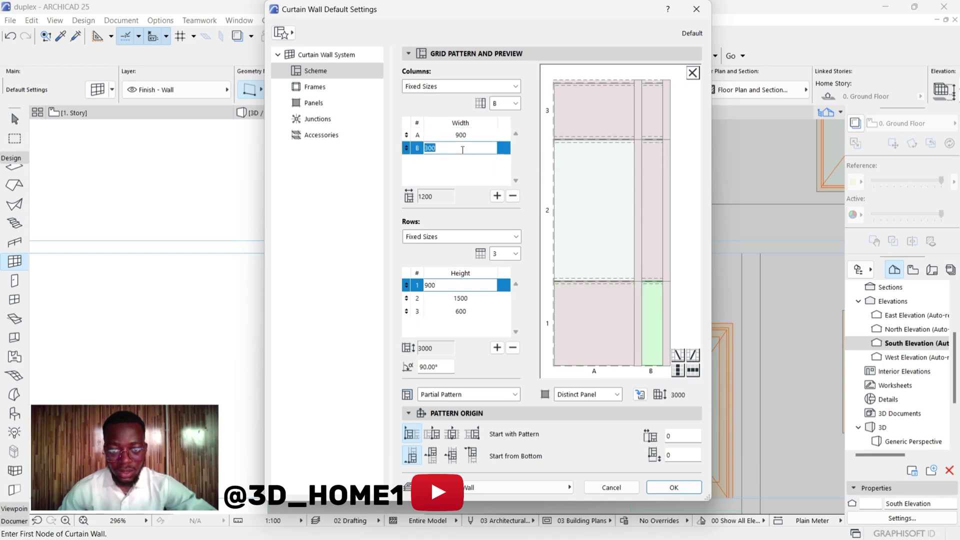
pyautogui.click(512, 196)
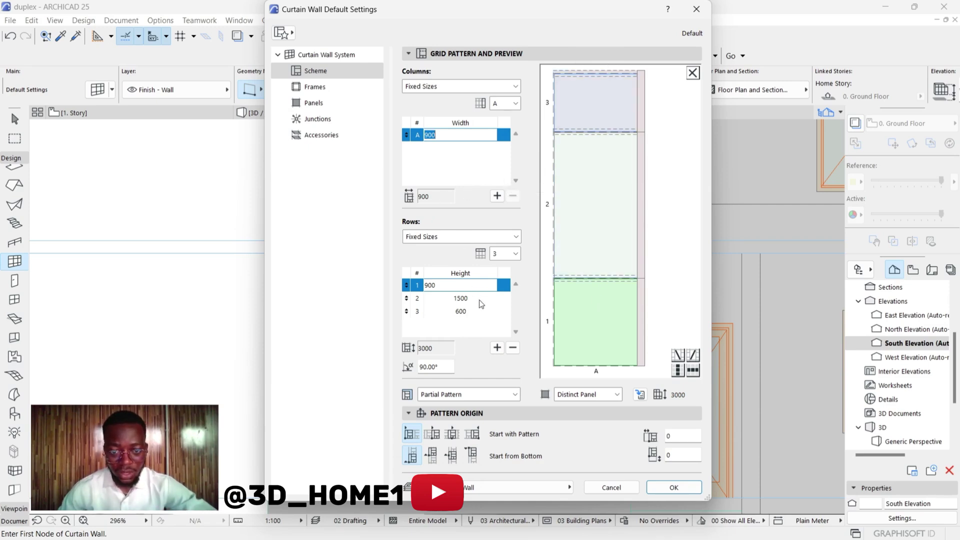
pyautogui.click(514, 353)
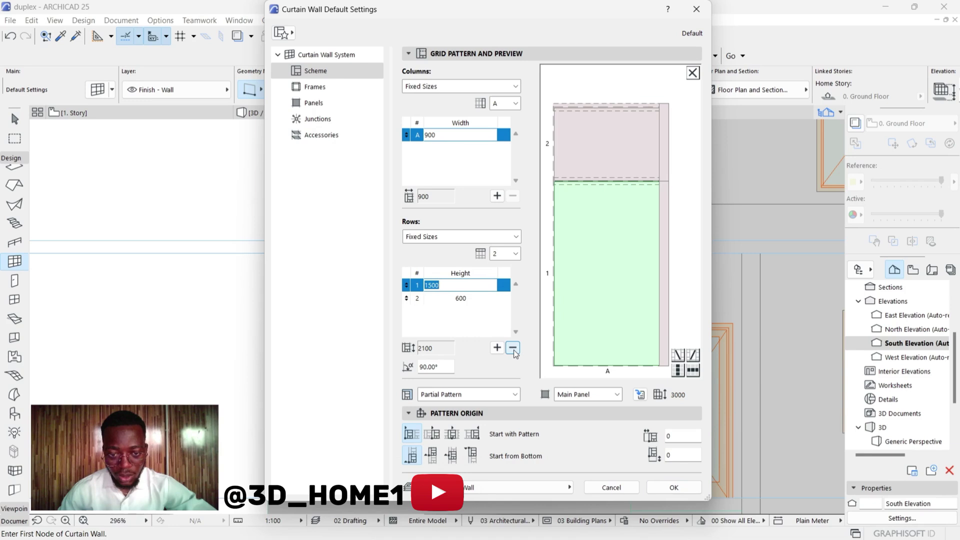
pyautogui.click(515, 353)
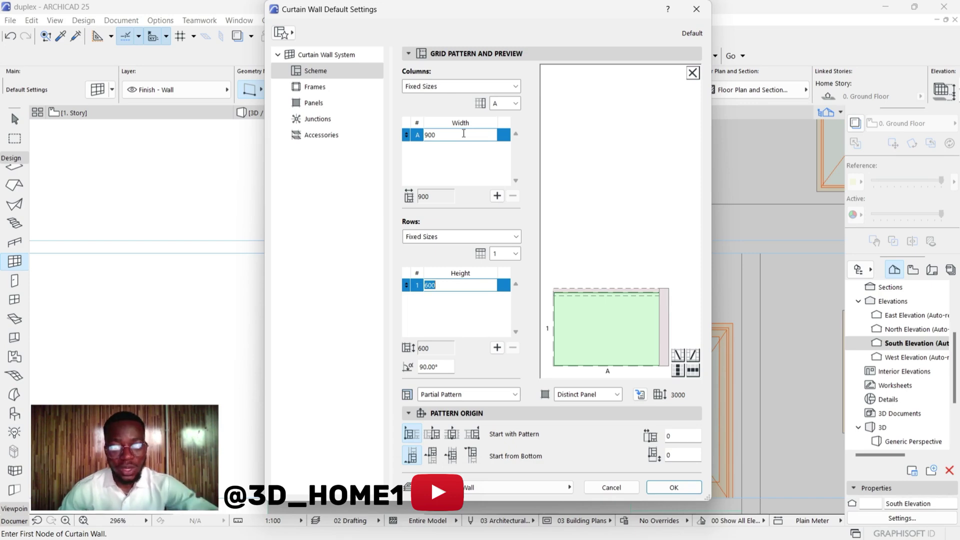
# Switch to the Windows Calculator and divide the 2475 mm bay width by 4.
pyautogui.moveTo(238, 525)
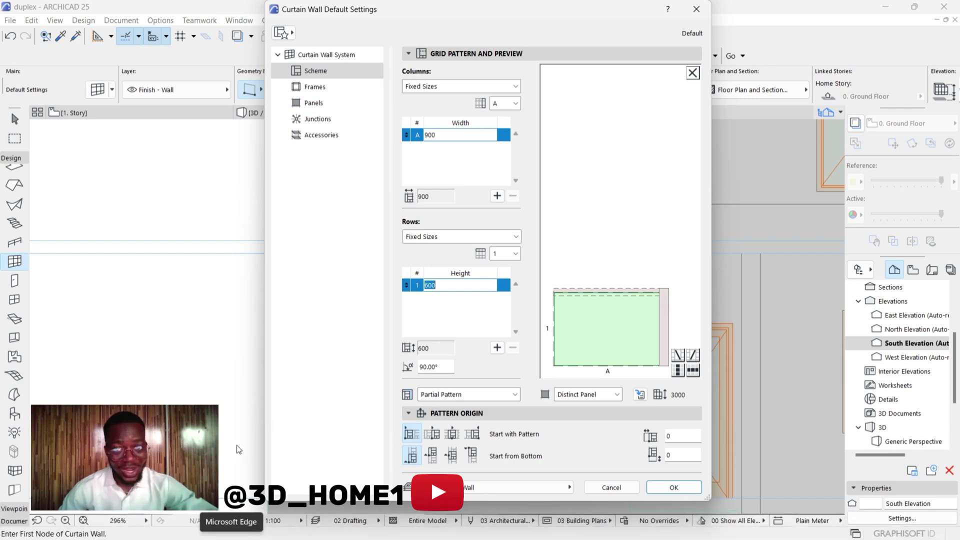
pyautogui.moveTo(155, 538)
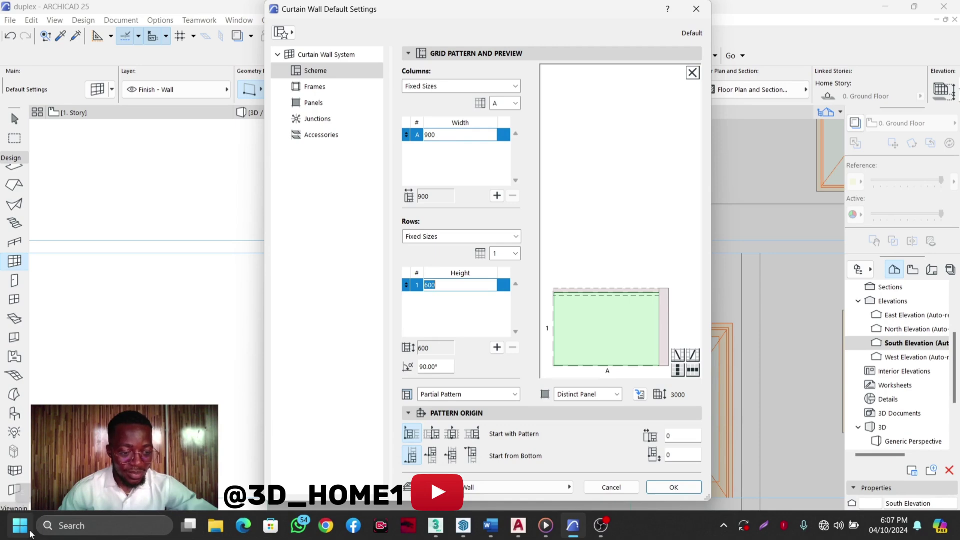
pyautogui.click(20, 525)
pyautogui.click(295, 270)
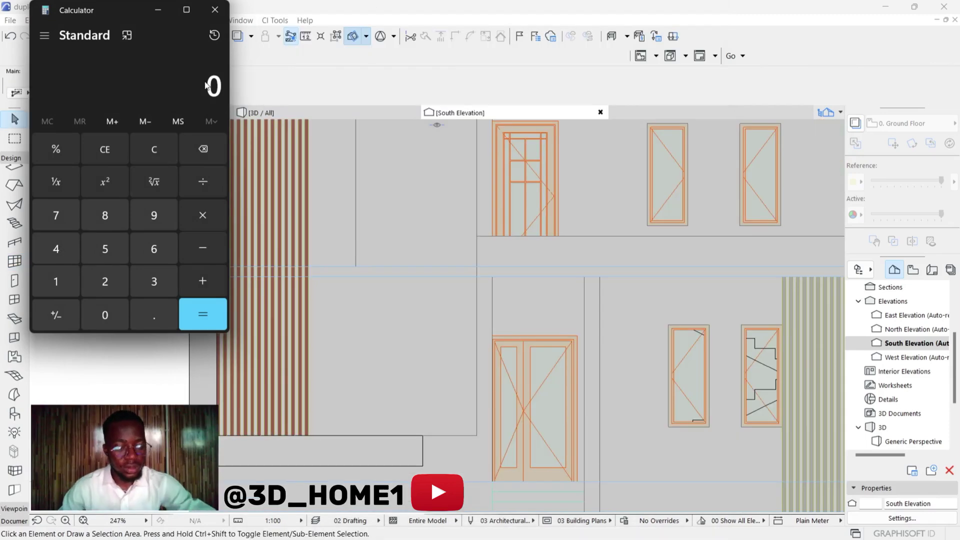
pyautogui.write('2,475')
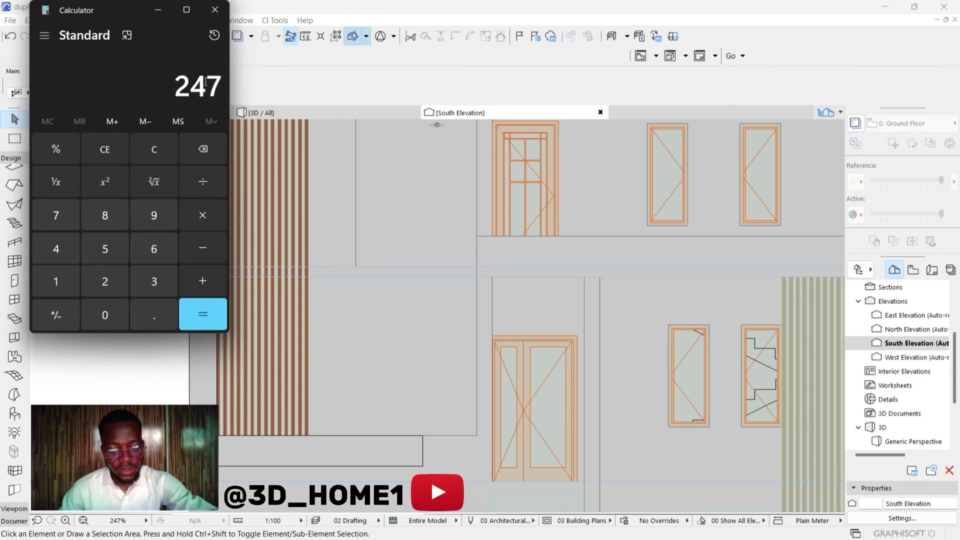
pyautogui.click(212, 182)
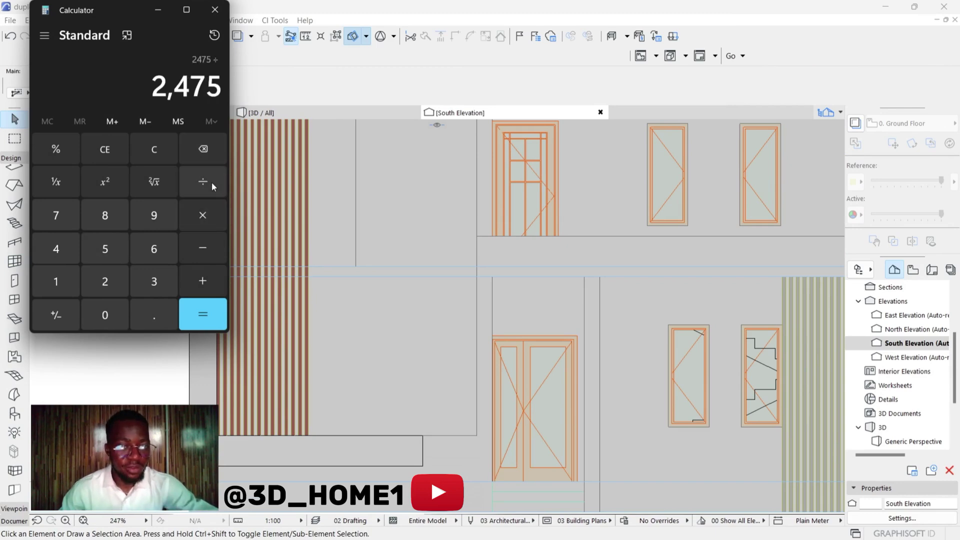
pyautogui.click(73, 256)
pyautogui.click(196, 318)
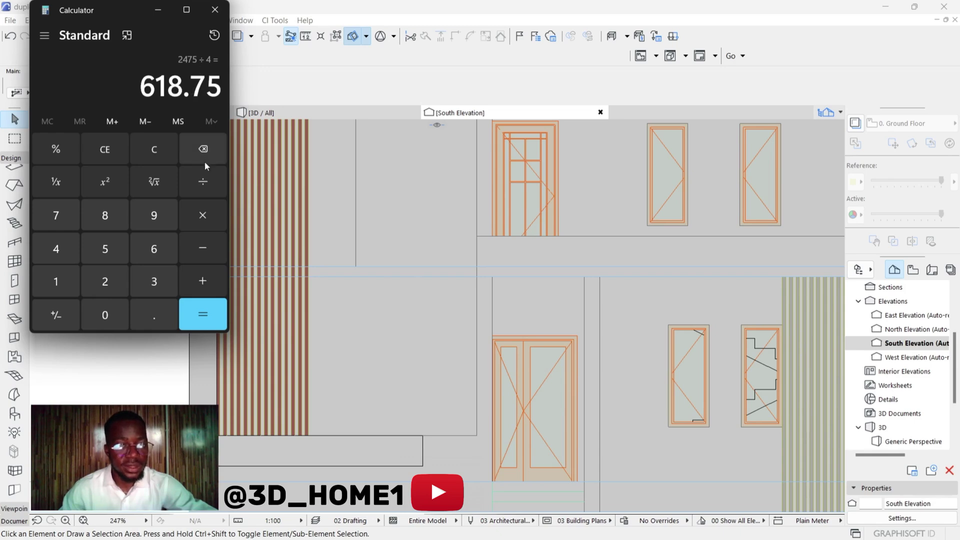
# Close the Calculator, activate the Curtain Wall tool in ARCHICAD and open its default settings.
pyautogui.click(203, 319)
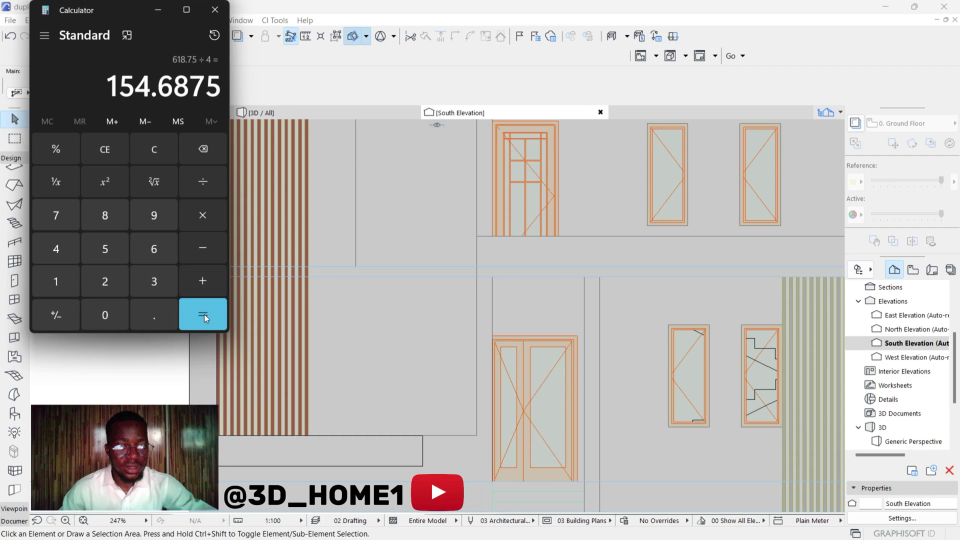
pyautogui.click(215, 10)
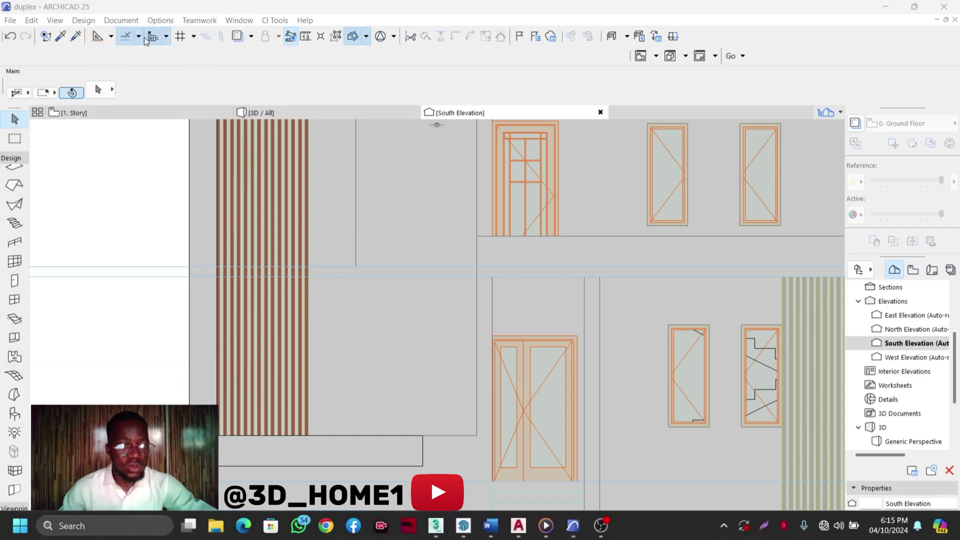
pyautogui.scroll(-2, 343, 305)
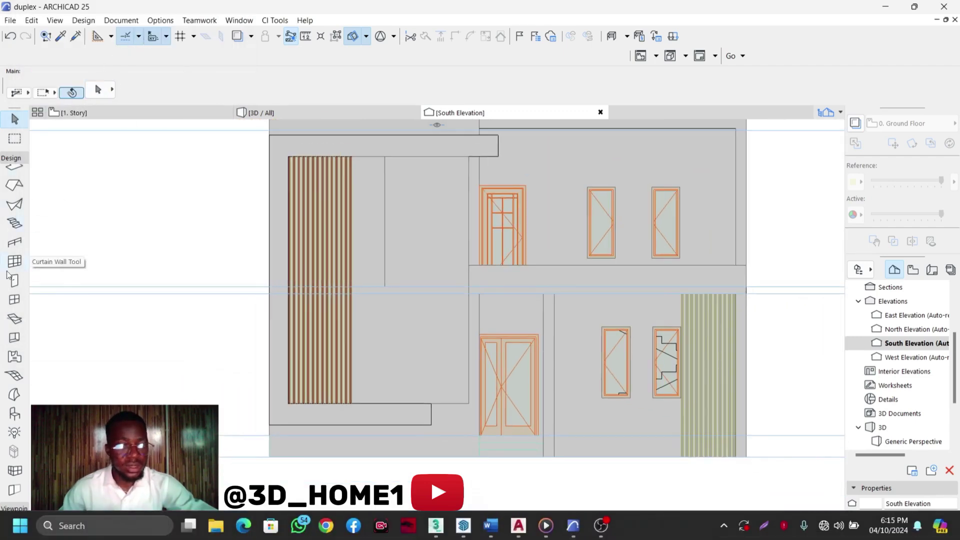
pyautogui.click(14, 261)
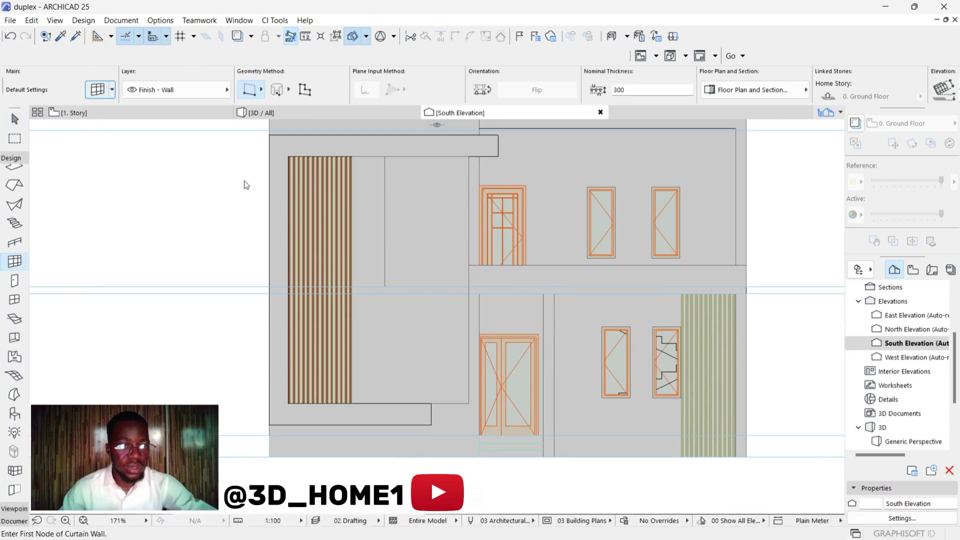
pyautogui.hotkey('ctrl', 't')
# Set the width of column A in the curtain wall scheme to 610 mm and accept the settings.
pyautogui.doubleClick(448, 135)
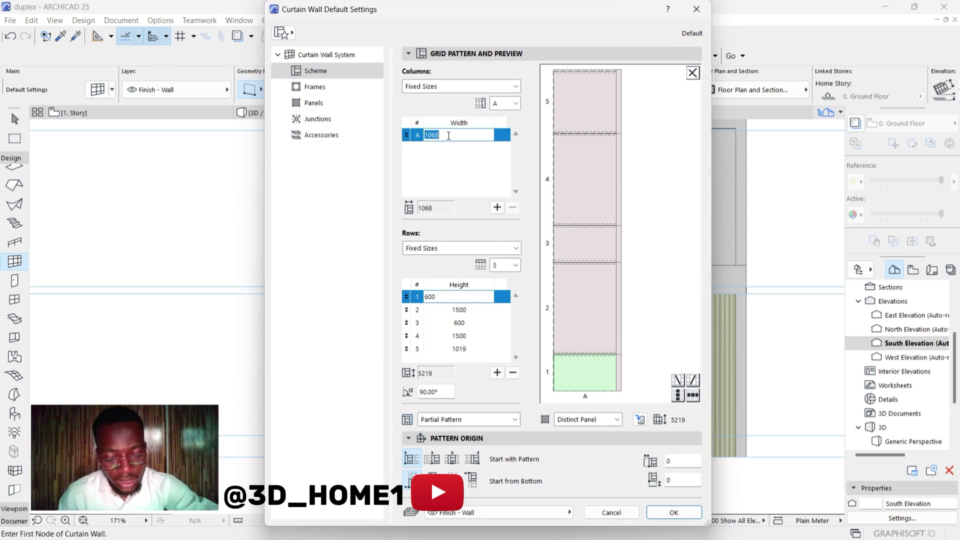
pyautogui.write('6')
pyautogui.press('BackSpace')
pyautogui.write('10')
pyautogui.press('Return')
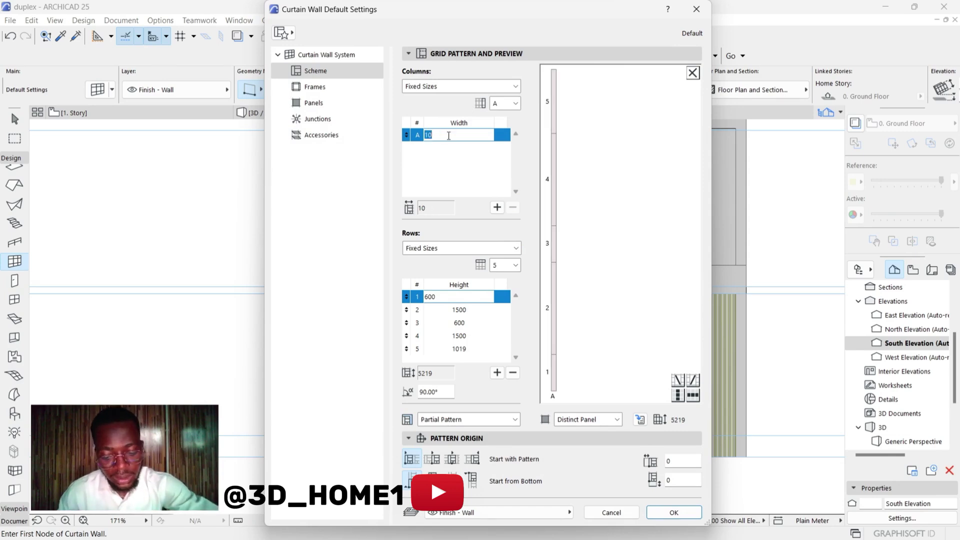
pyautogui.write('018')
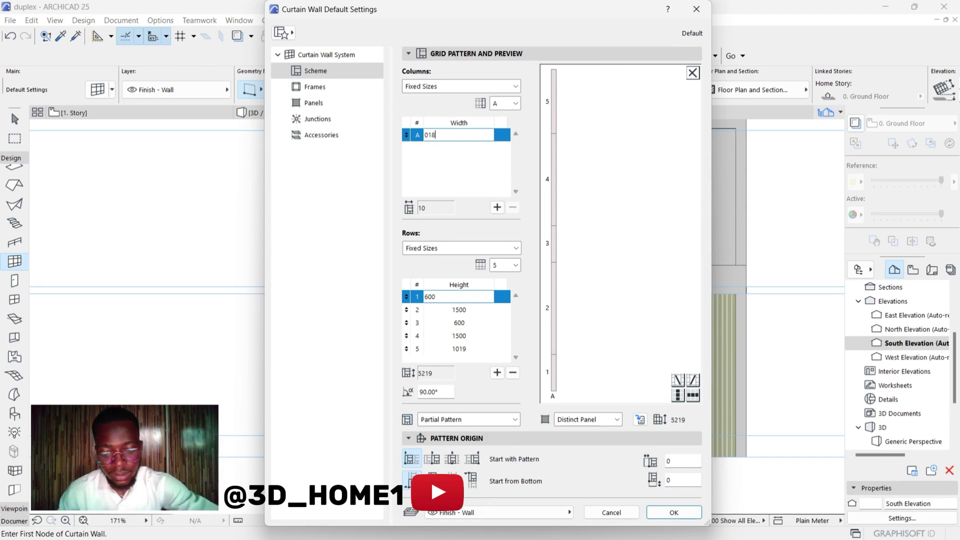
pyautogui.press('Return')
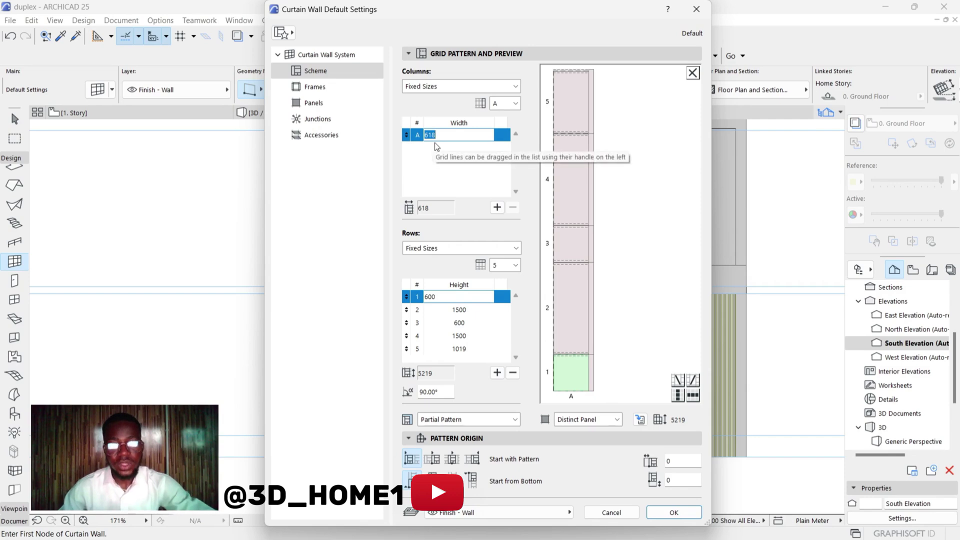
pyautogui.click(445, 139)
pyautogui.press('BackSpace')
pyautogui.write('0')
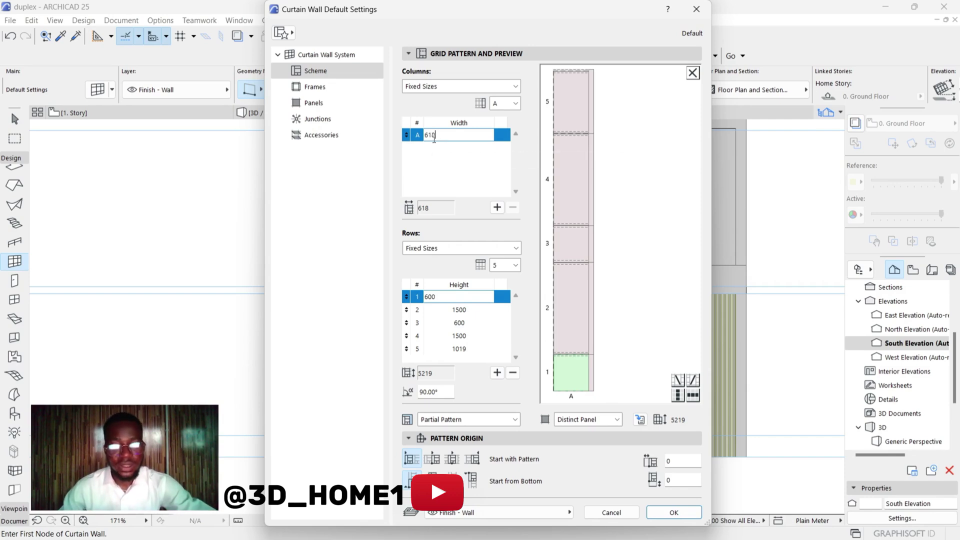
pyautogui.click(672, 511)
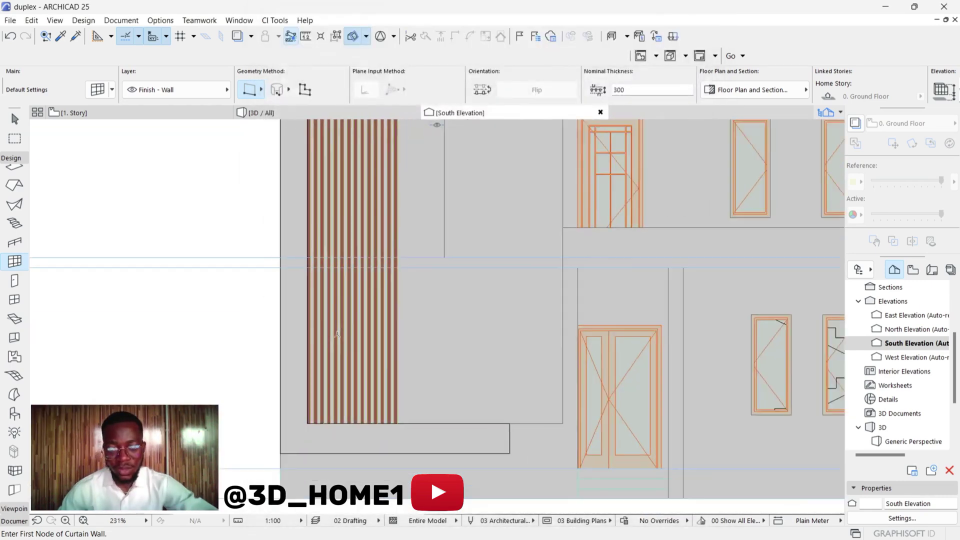
# Measure the open bay's height from the underside of the upper band straight down to the bay's base.
pyautogui.scroll(-3, 337, 334)
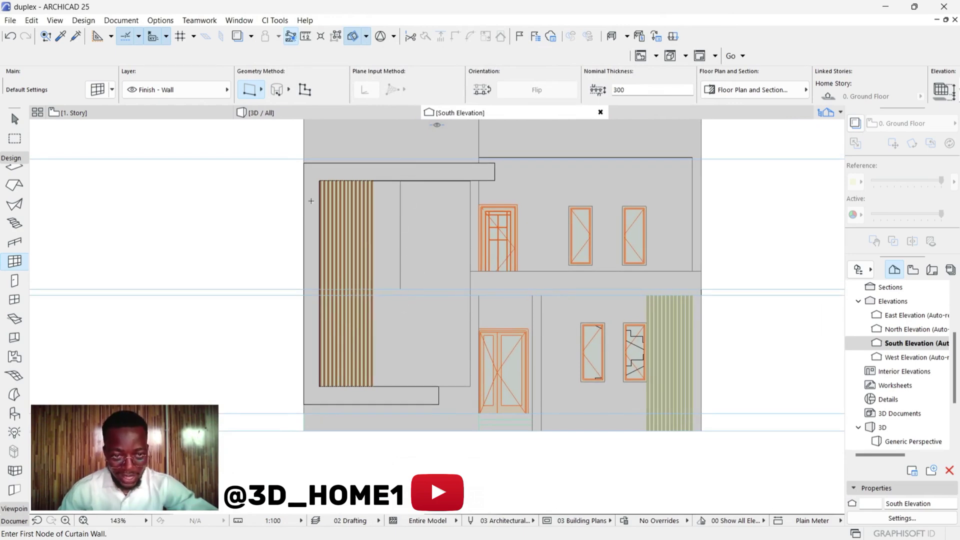
pyautogui.click(306, 36)
pyautogui.scroll(1, 380, 185)
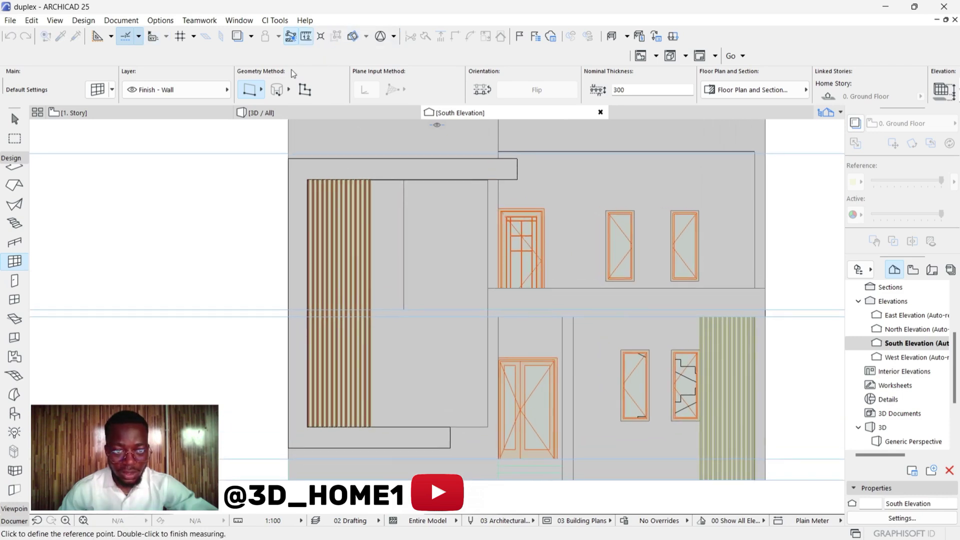
pyautogui.click(380, 180)
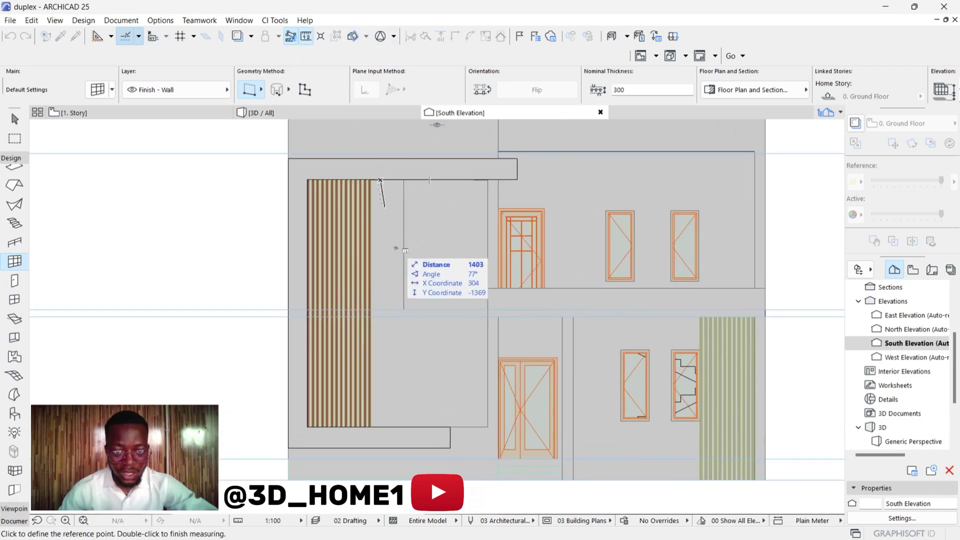
pyautogui.scroll(3, 384, 425)
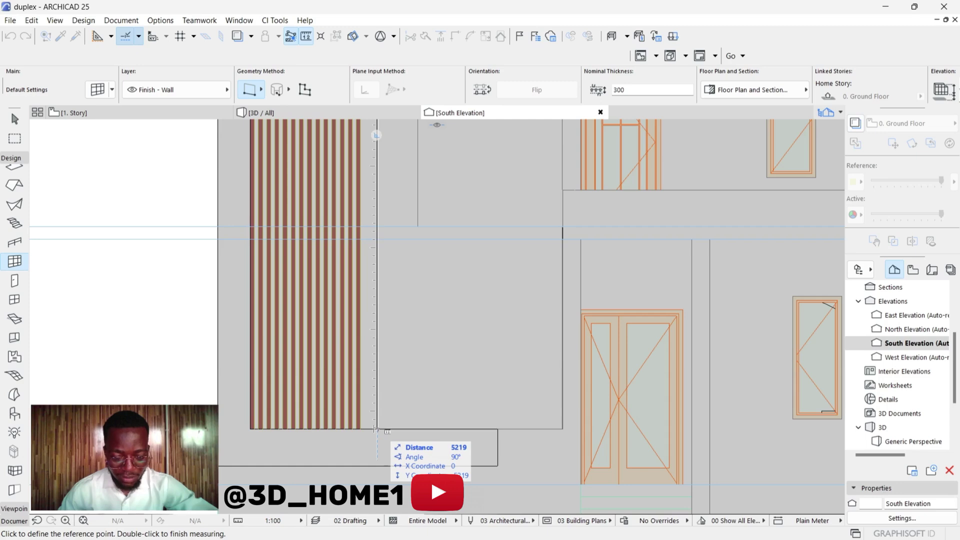
pyautogui.click(377, 429)
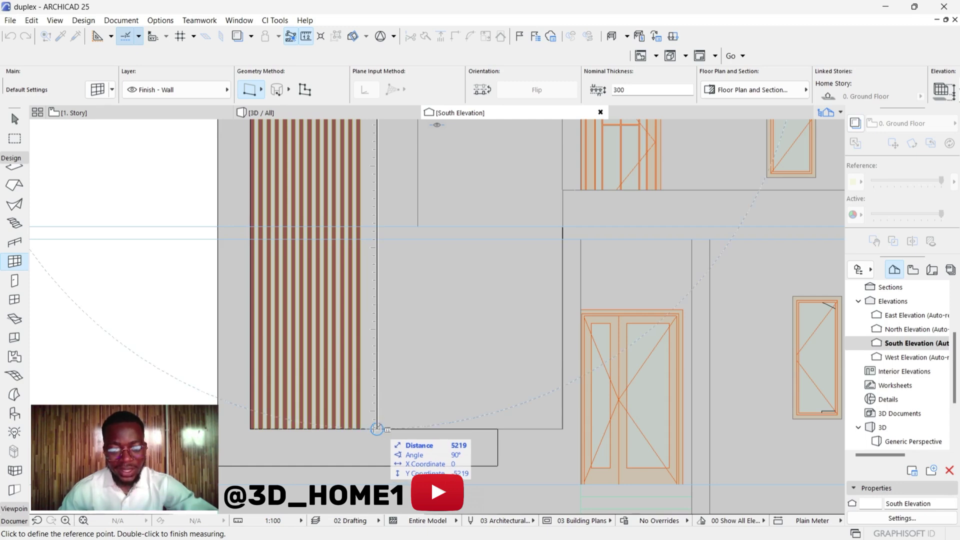
pyautogui.press('Escape')
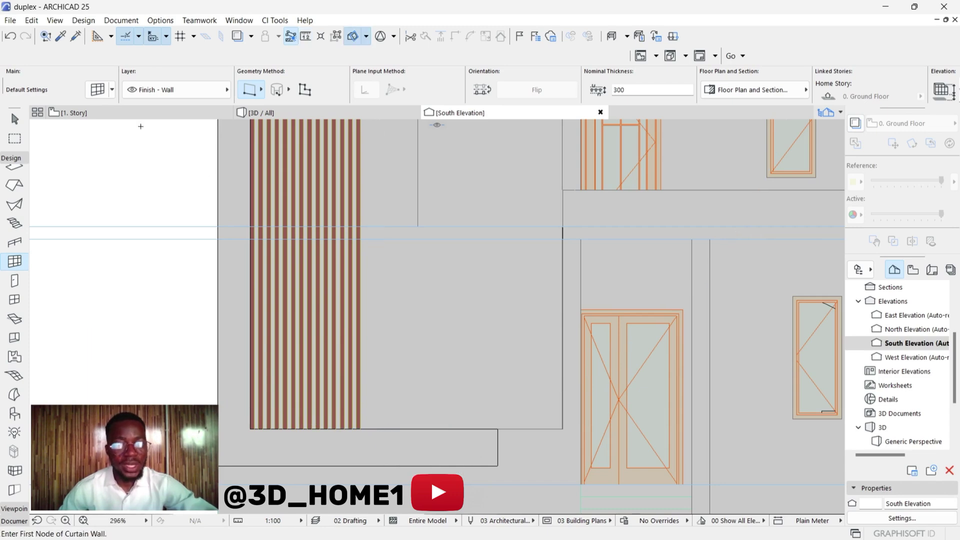
# Try to draw a curtain wall line from the upper edge of the open bay down to its base.
pyautogui.scroll(-3, 388, 436)
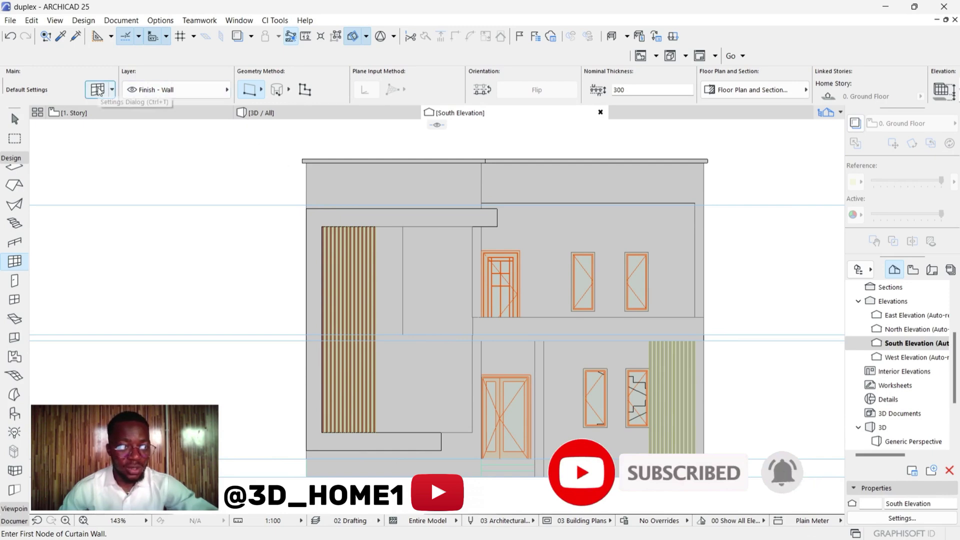
pyautogui.scroll(1, 430, 252)
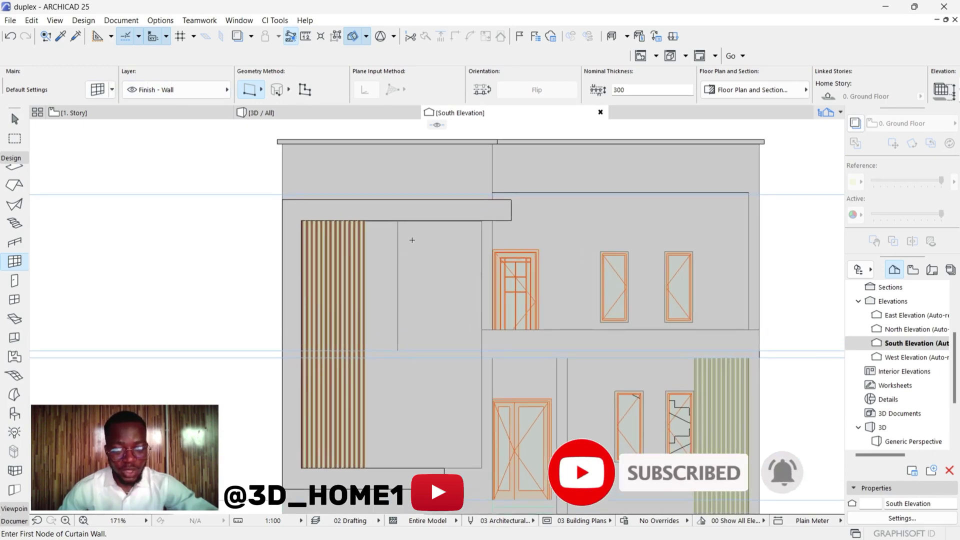
pyautogui.click(384, 220)
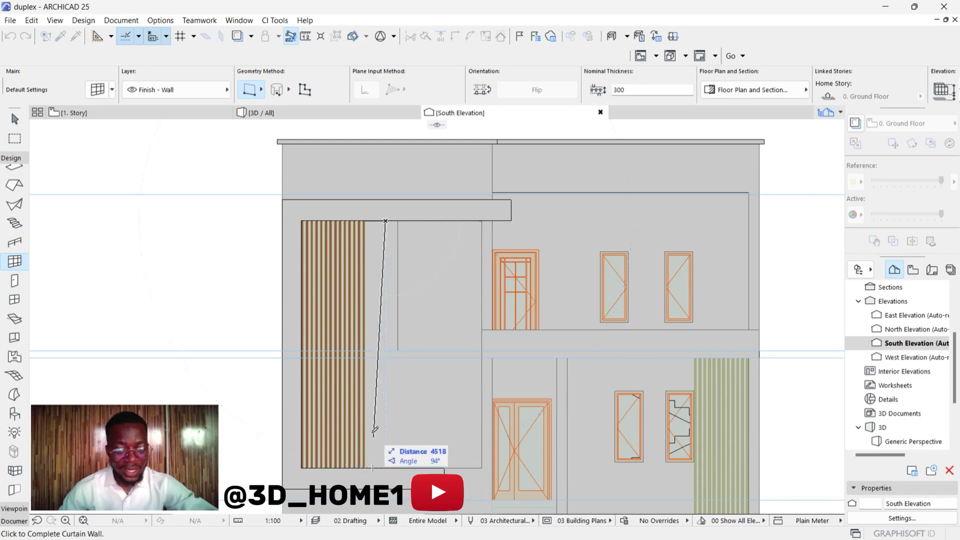
pyautogui.click(387, 466)
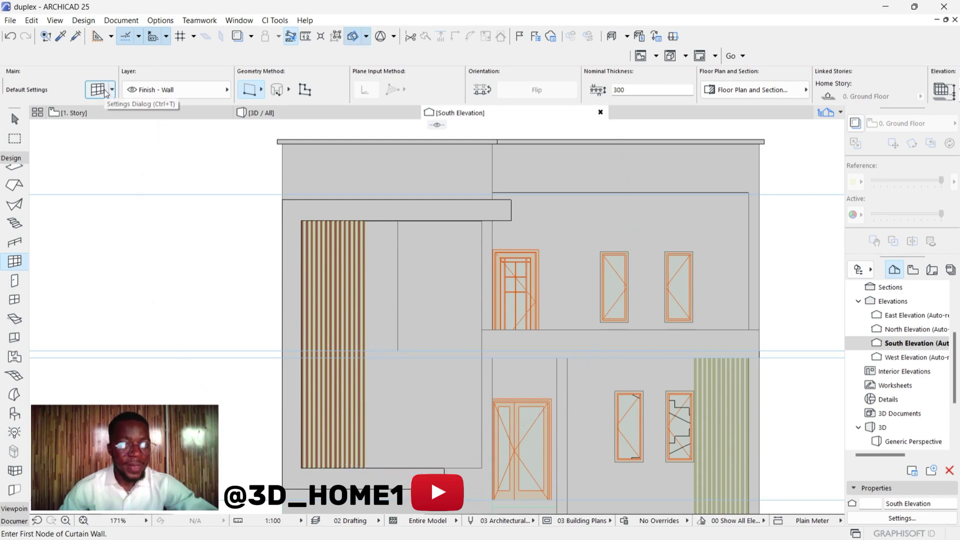
# Enter the 5219 mm bay height in the Windows Calculator, then view the curtain wall's default scheme settings in ARCHICAD.
pyautogui.moveTo(354, 525)
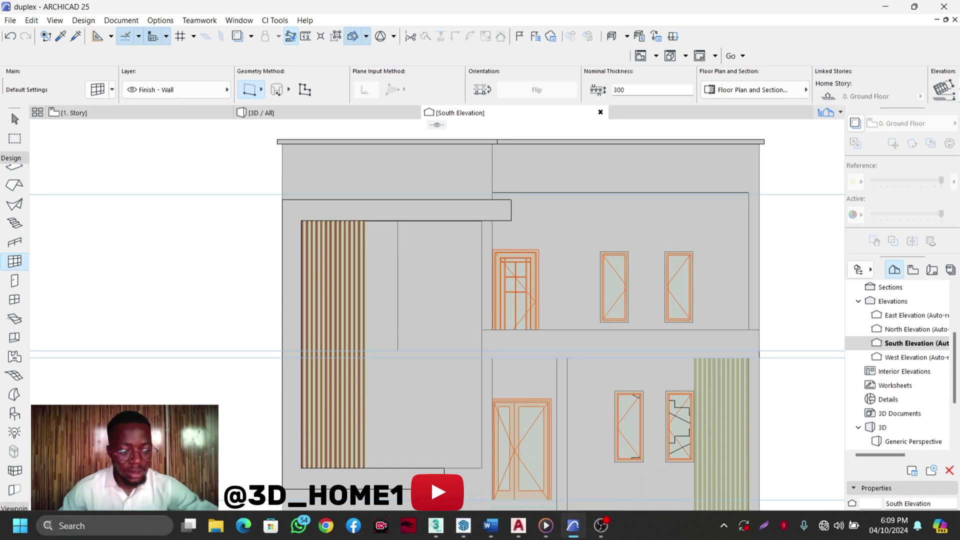
pyautogui.click(20, 525)
pyautogui.click(287, 259)
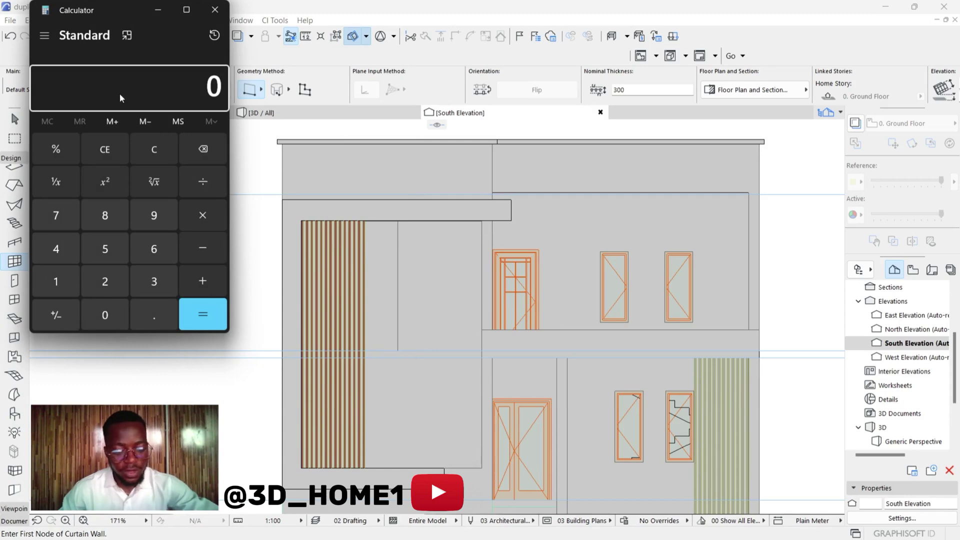
pyautogui.write('5,219')
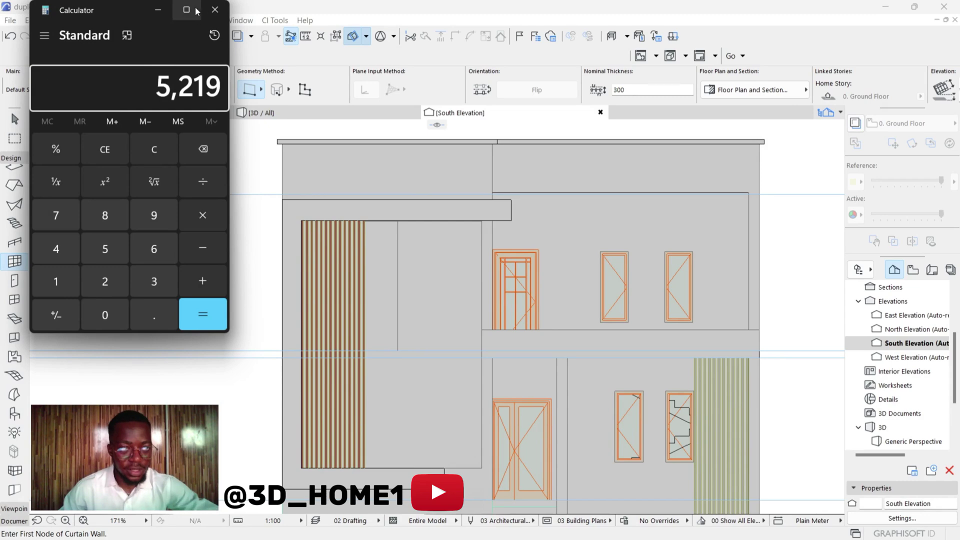
pyautogui.click(158, 10)
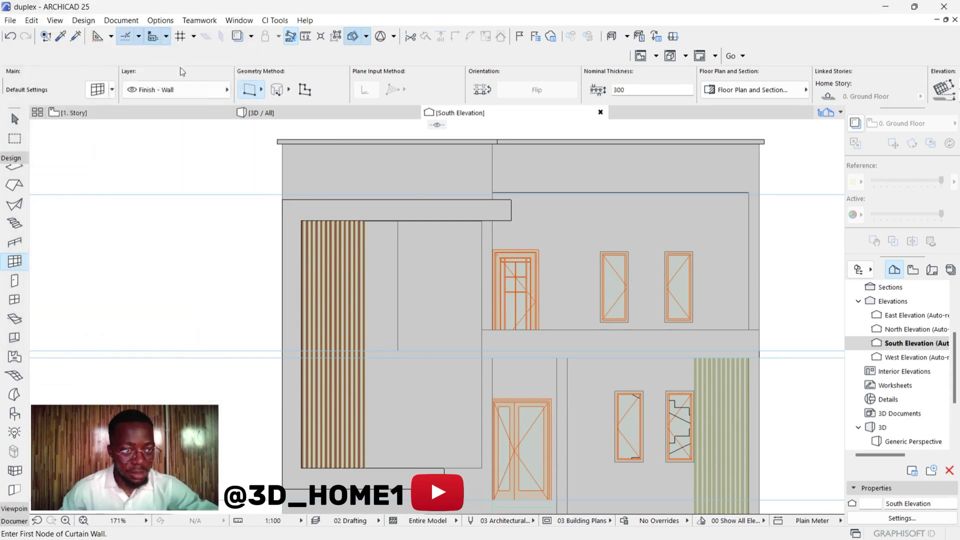
pyautogui.click(97, 90)
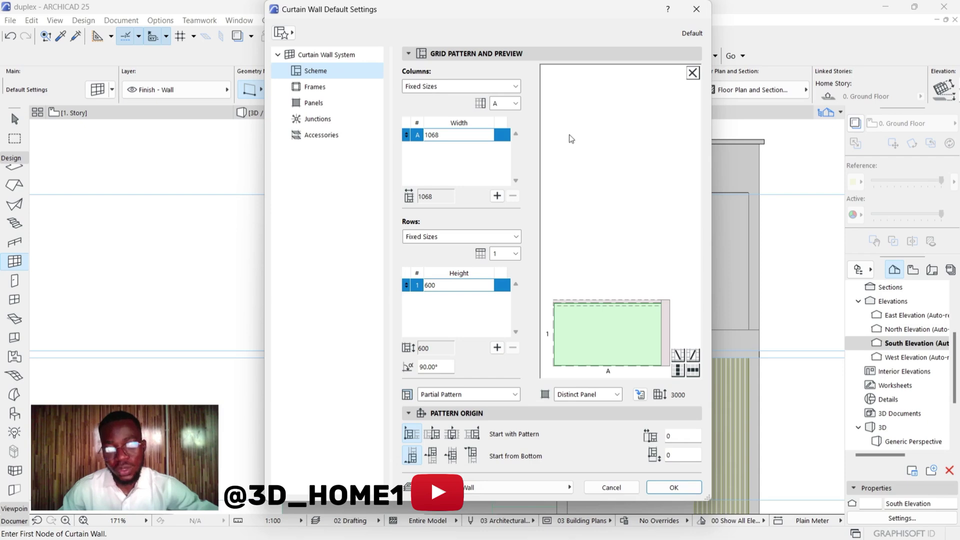
pyautogui.click(695, 9)
# Examine the curtain wall's grid in the South Elevation and compare that facade with the duplex copy whose bay is open.
pyautogui.scroll(-6, 385, 273)
pyautogui.scroll(7, 349, 250)
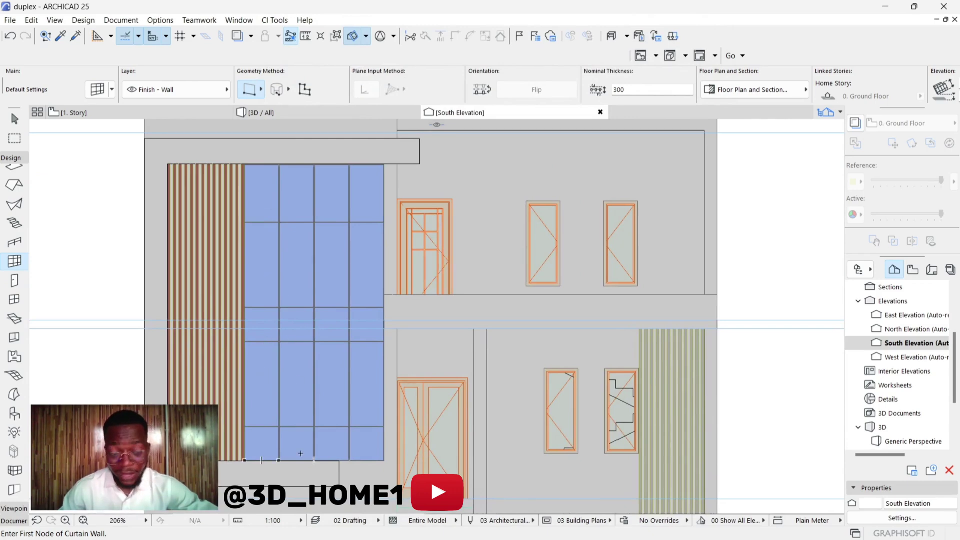
pyautogui.scroll(-2, 310, 430)
pyautogui.scroll(2, 321, 408)
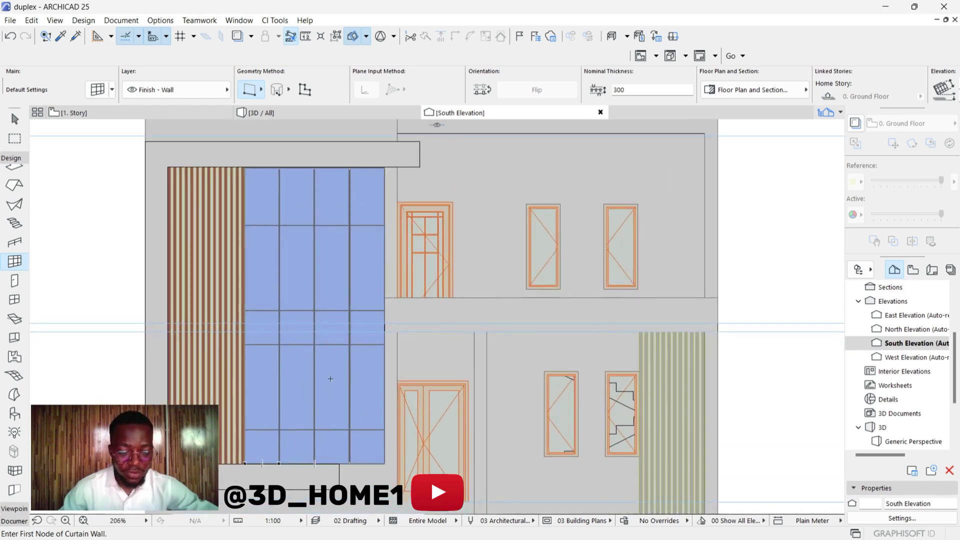
pyautogui.scroll(-2, 330, 379)
pyautogui.scroll(3, 342, 428)
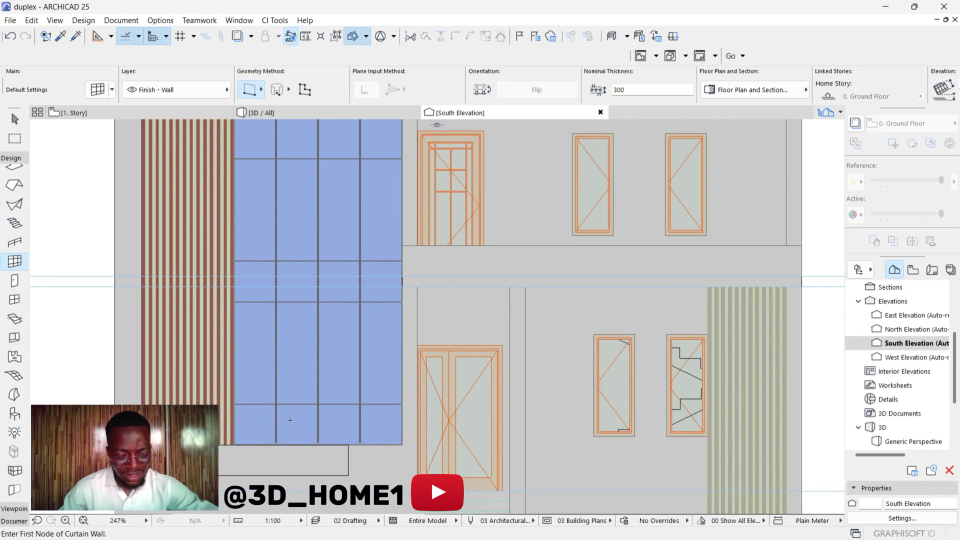
pyautogui.scroll(-3, 289, 420)
pyautogui.scroll(2, 302, 365)
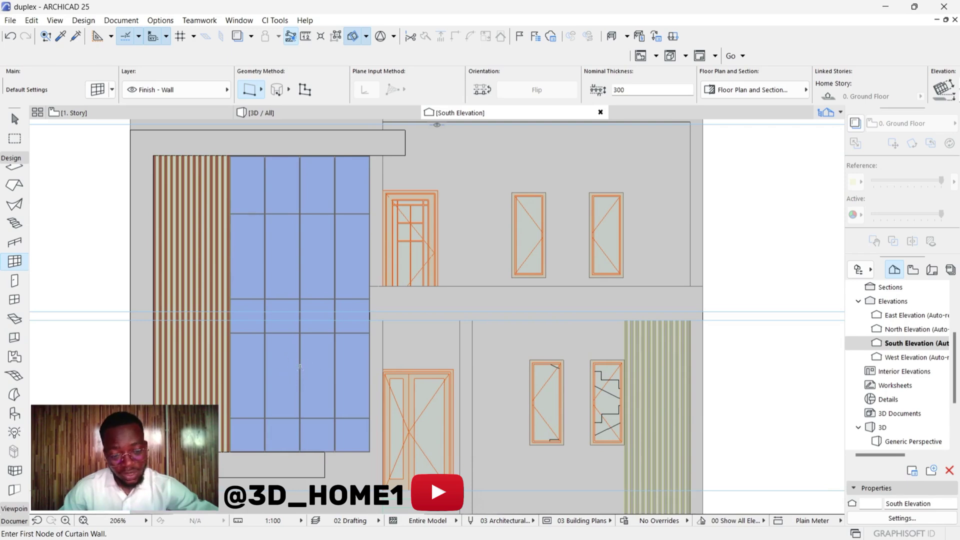
pyautogui.scroll(-3, 313, 368)
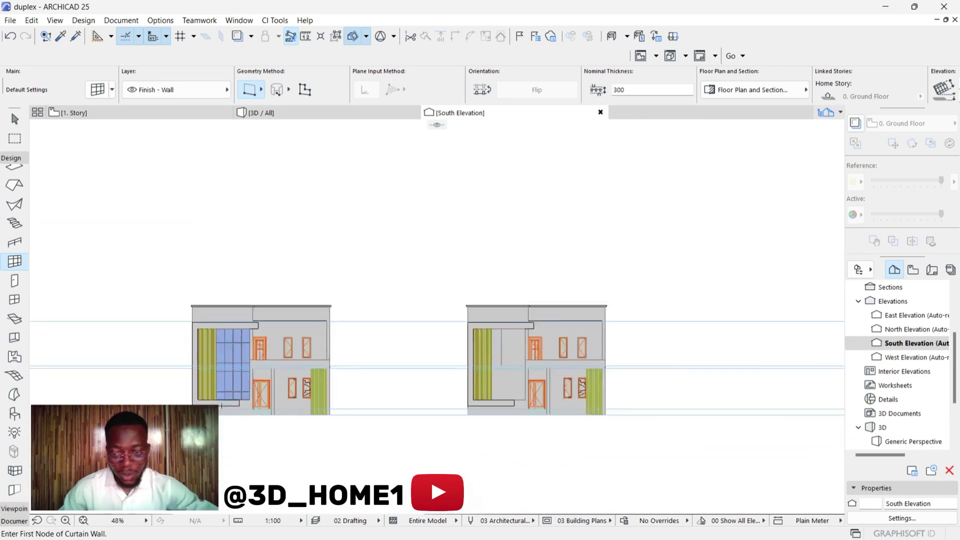
pyautogui.scroll(3, 480, 342)
pyautogui.scroll(-3, 482, 349)
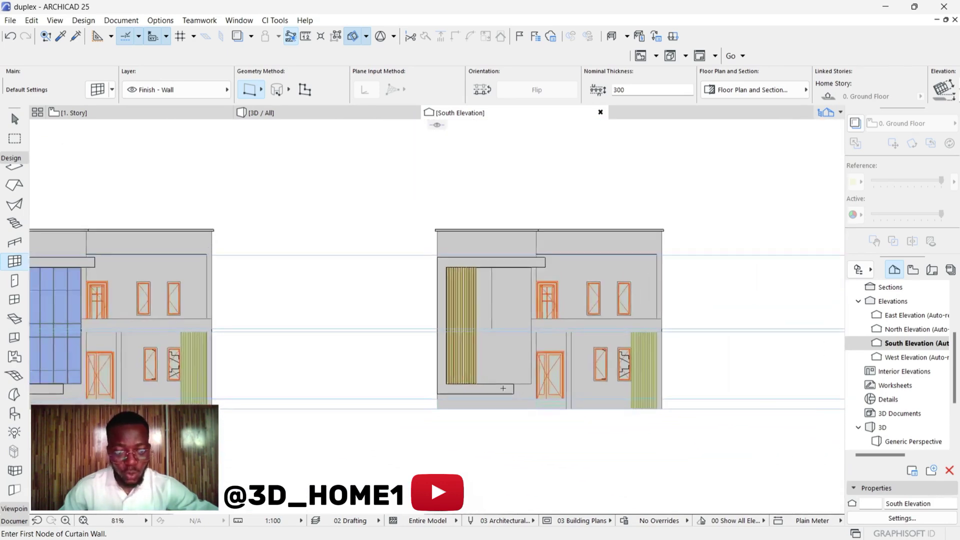
pyautogui.scroll(3, 159, 354)
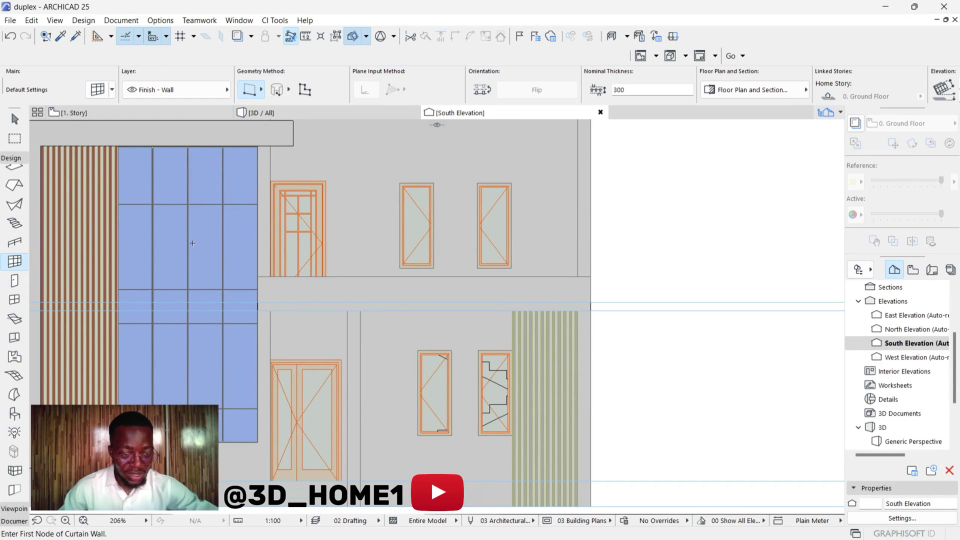
pyautogui.scroll(-4, 186, 253)
pyautogui.scroll(3, 390, 411)
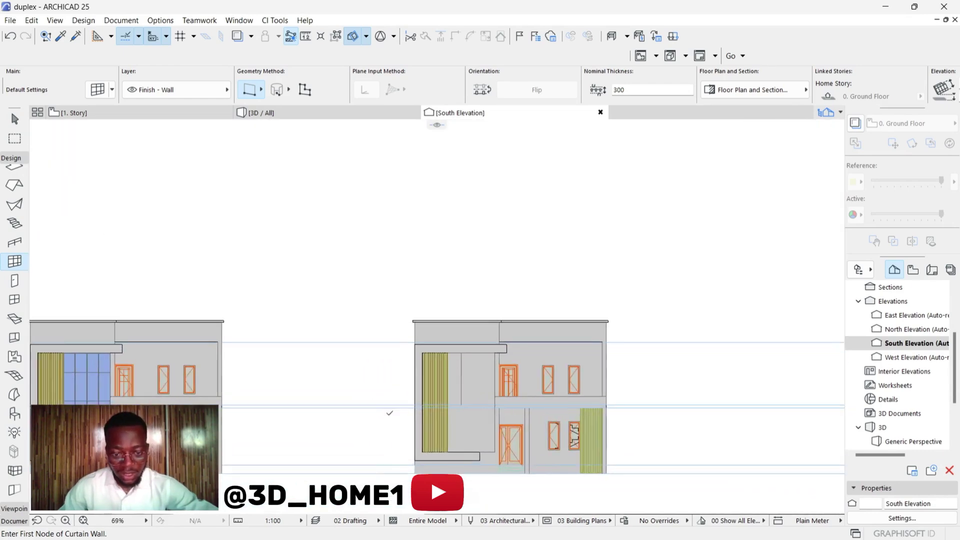
# Switch to the 3D view and orbit to face the open bay on the front of the duplex.
pyautogui.click(290, 114)
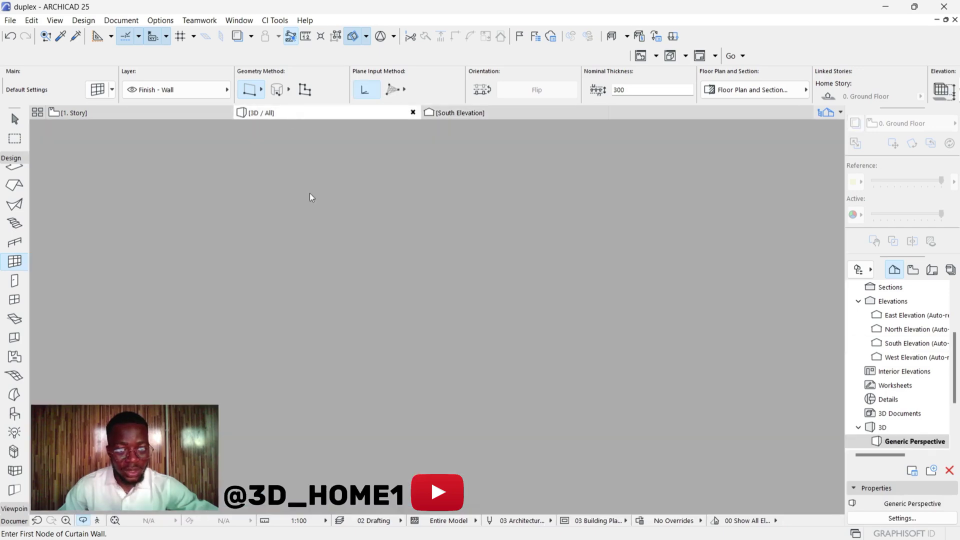
pyautogui.scroll(3, 518, 328)
pyautogui.keyDown('shift'); pyautogui.moveTo(518, 328); pyautogui.dragTo(412, 409, button='middle'); pyautogui.keyUp('shift')
pyautogui.keyDown('shift'); pyautogui.moveTo(439, 372); pyautogui.dragTo(442, 279, button='middle'); pyautogui.keyUp('shift')
pyautogui.scroll(-2, 444, 314)
pyautogui.scroll(1, 441, 277)
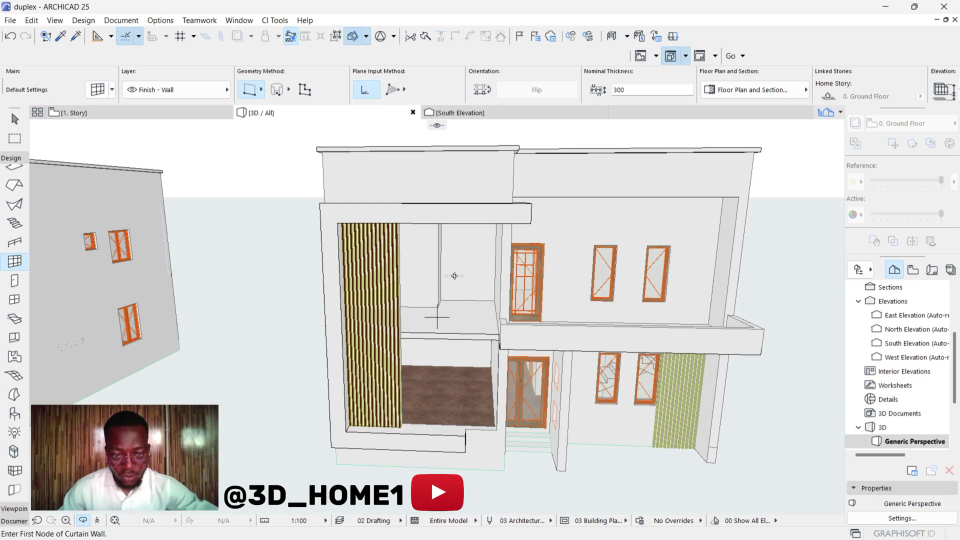
# Examine the duplex's open bay in 3D from several angles, and return to the South Elevation.
pyautogui.scroll(3, 436, 317)
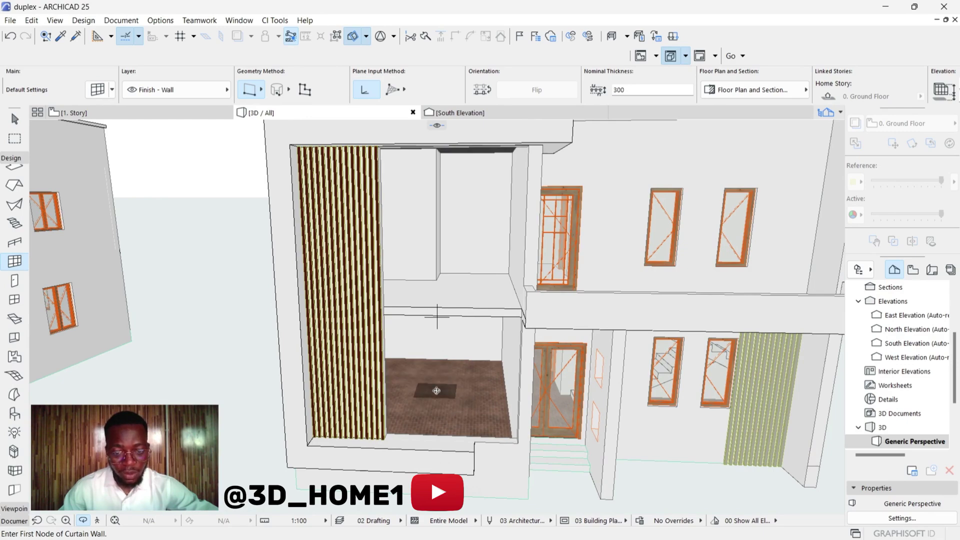
pyautogui.keyDown('shift'); pyautogui.moveTo(436, 316); pyautogui.dragTo(556, 310, button='middle'); pyautogui.keyUp('shift')
pyautogui.keyDown('shift'); pyautogui.moveTo(607, 390); pyautogui.dragTo(450, 300, button='middle'); pyautogui.keyUp('shift')
pyautogui.scroll(-2, 450, 300)
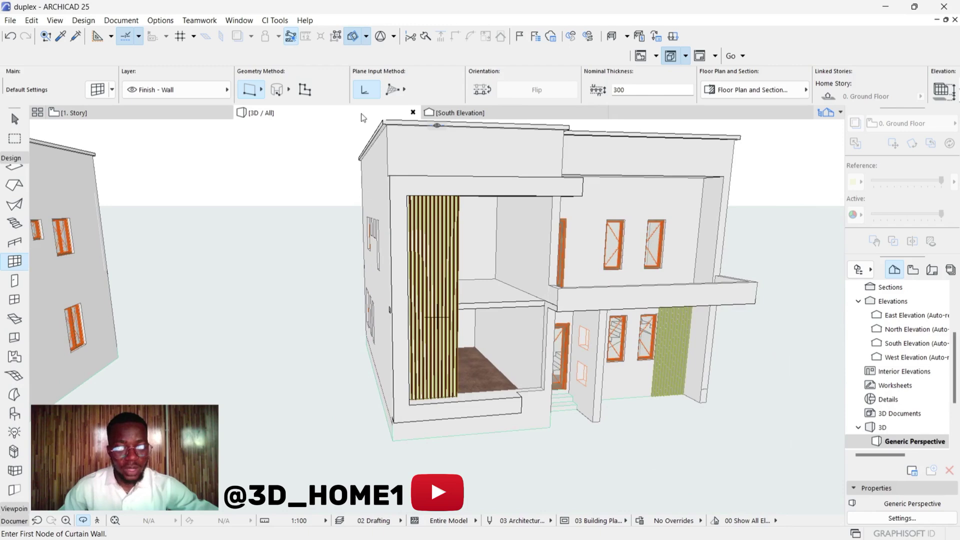
pyautogui.click(465, 114)
# Check the bay height stored in the Windows Calculator, and return to the elevation in ARCHICAD.
pyautogui.moveTo(273, 531)
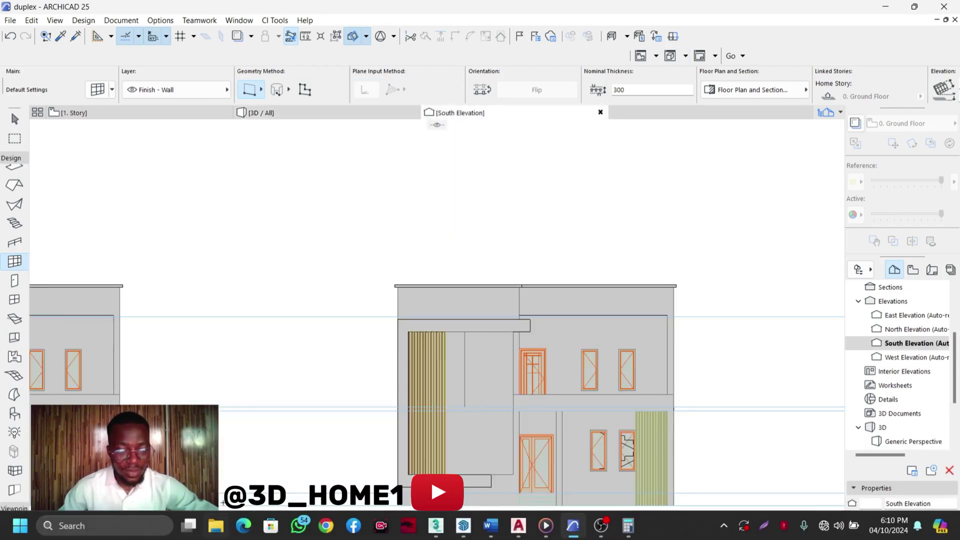
pyautogui.click(627, 525)
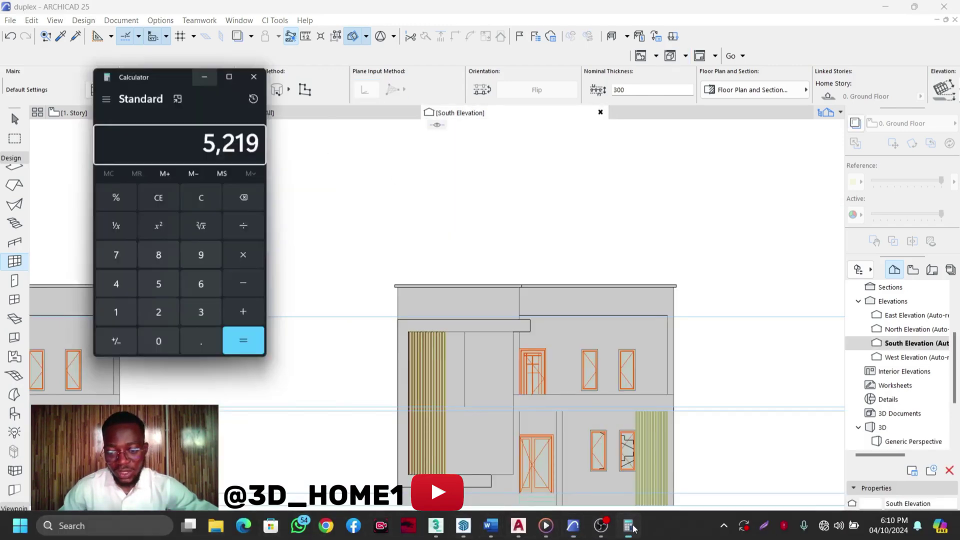
pyautogui.click(158, 9)
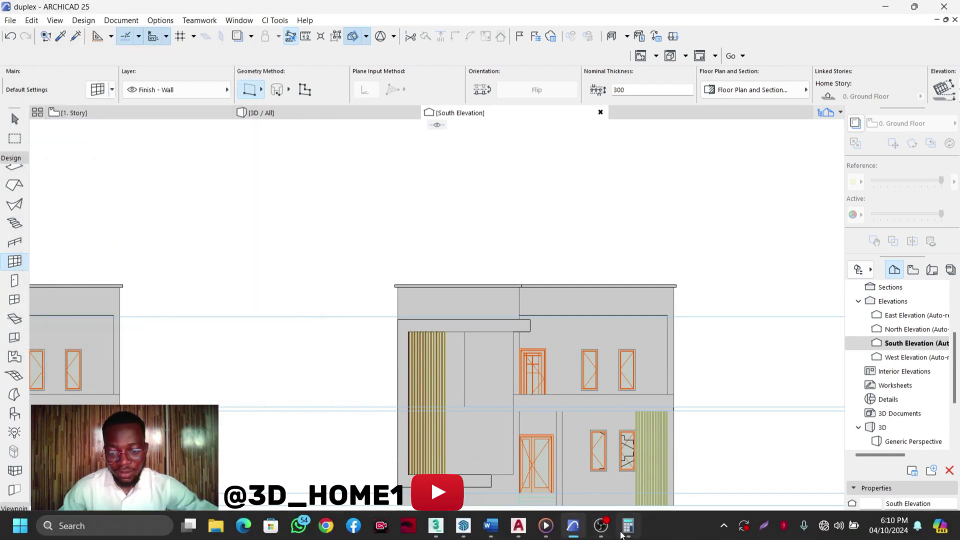
pyautogui.click(628, 525)
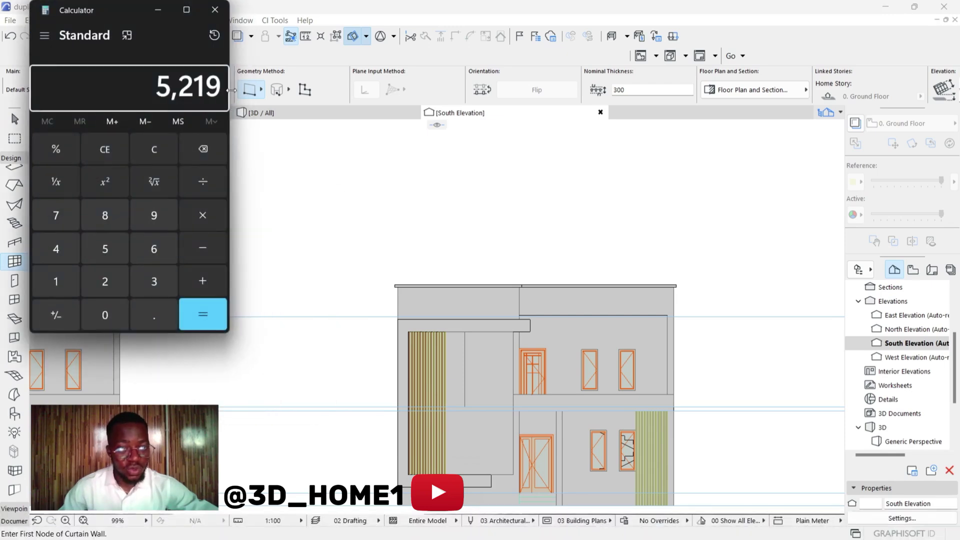
pyautogui.click(158, 10)
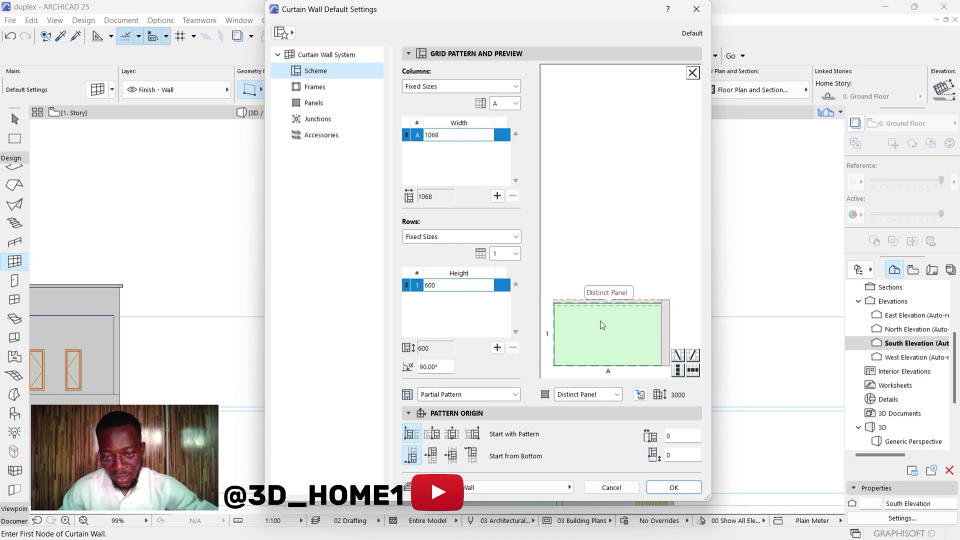
# Add a second row 1500 mm high and a third row 600 mm high to the curtain wall's default grid pattern.
pyautogui.click(496, 347)
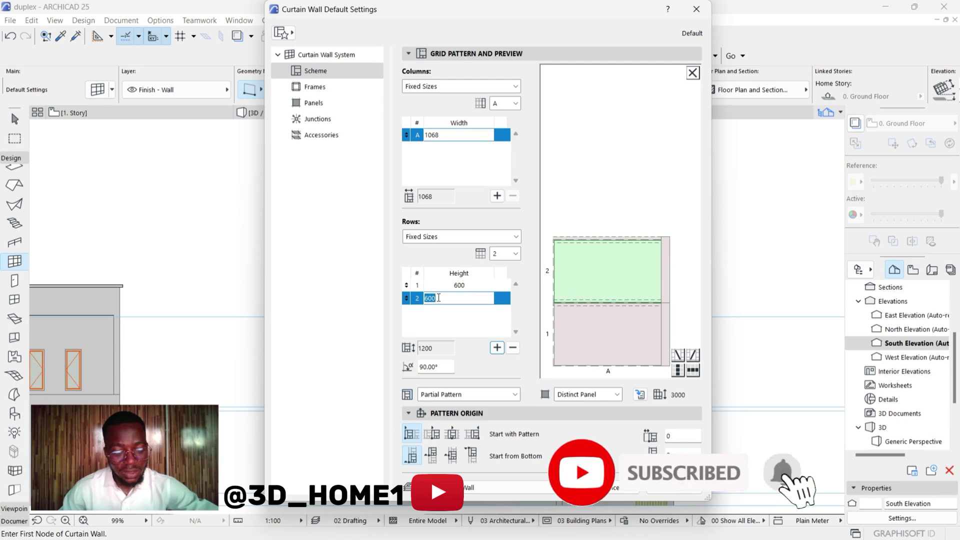
pyautogui.write('150')
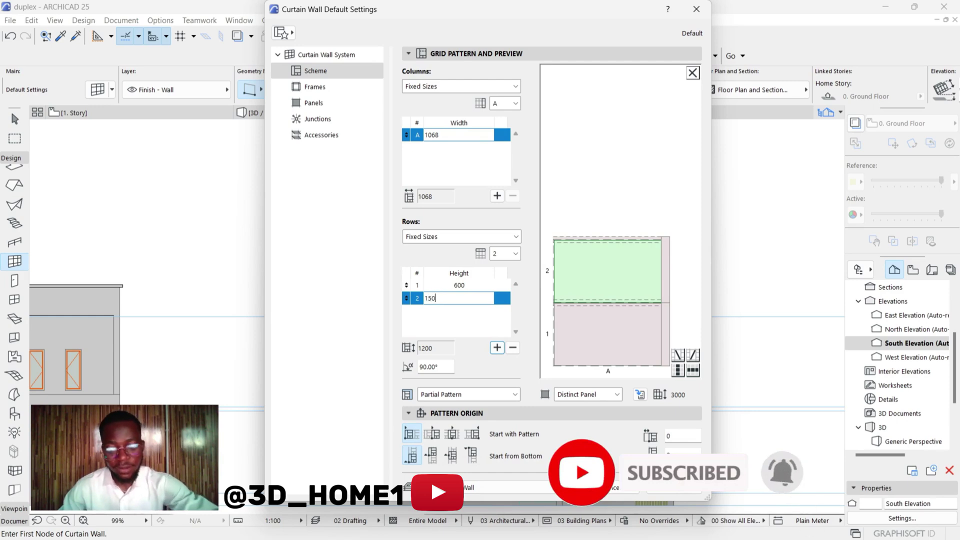
pyautogui.write('0')
pyautogui.press('Return')
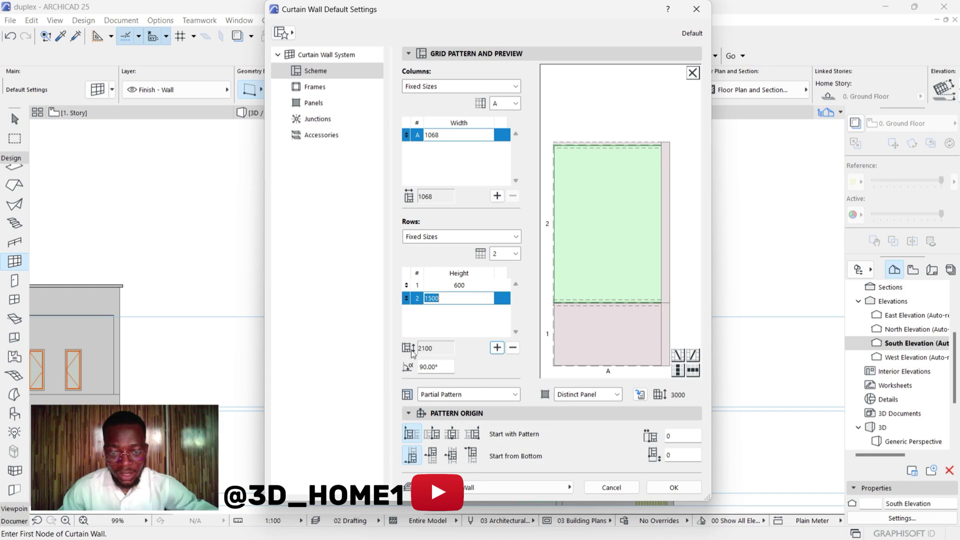
pyautogui.click(497, 349)
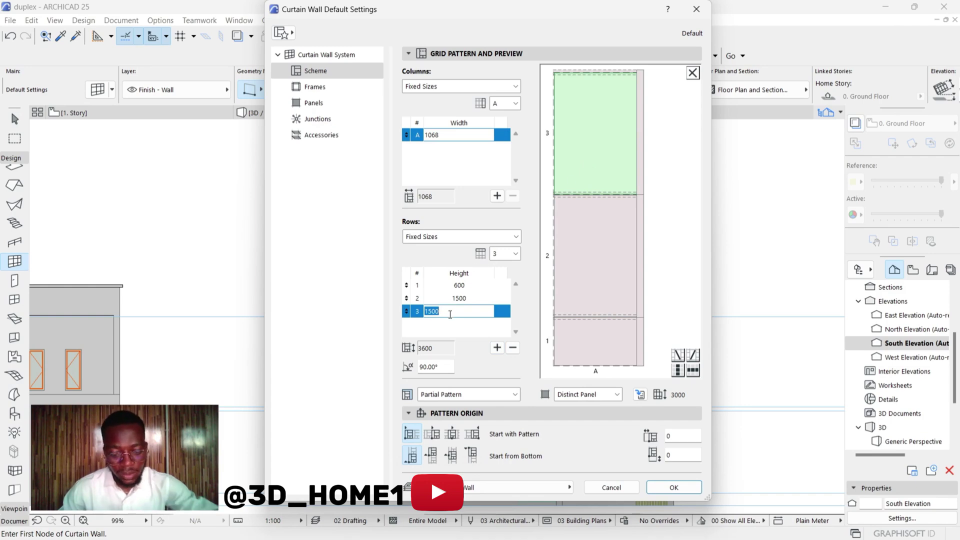
pyautogui.write('600')
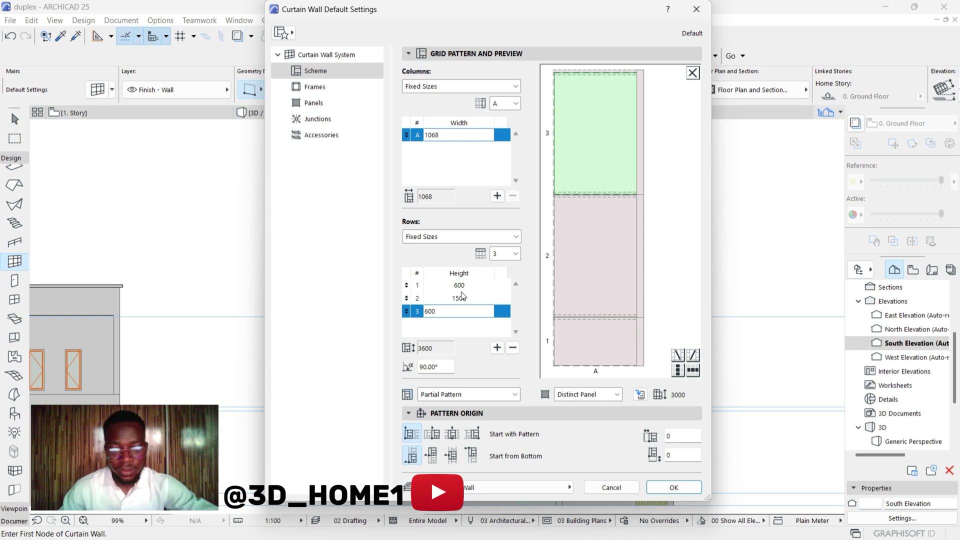
pyautogui.press('Return')
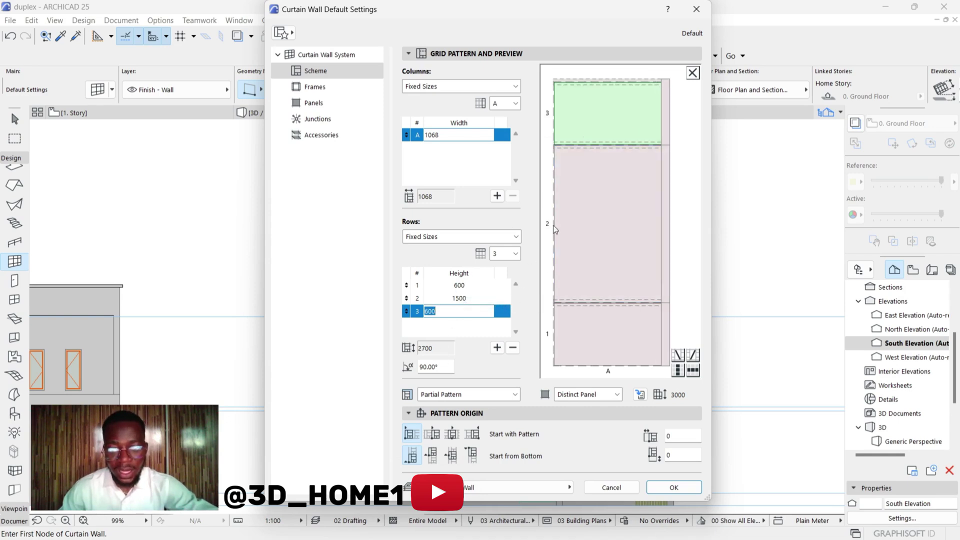
# Add a fourth and a fifth row, each 1500 mm high, to the curtain wall's grid pattern.
pyautogui.click(497, 349)
pyautogui.write('1')
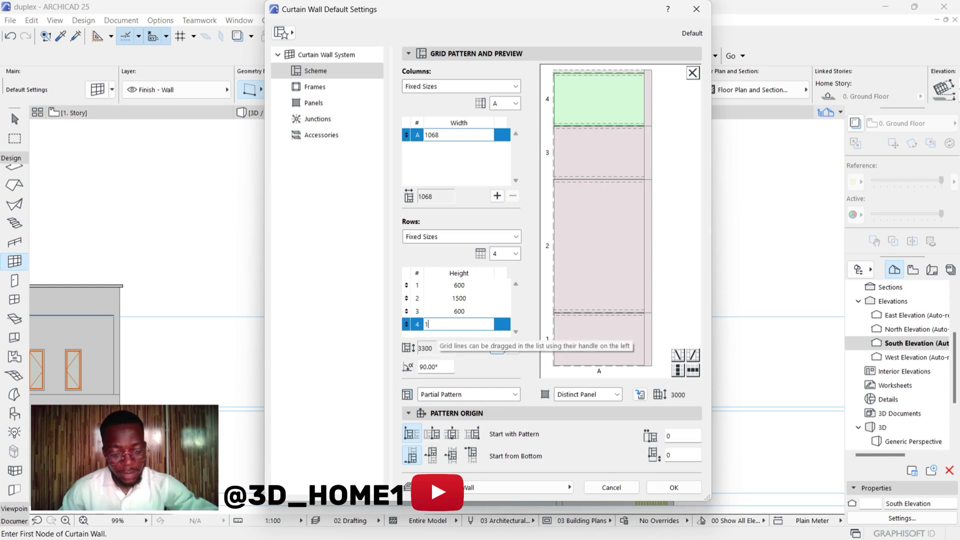
pyautogui.write('500')
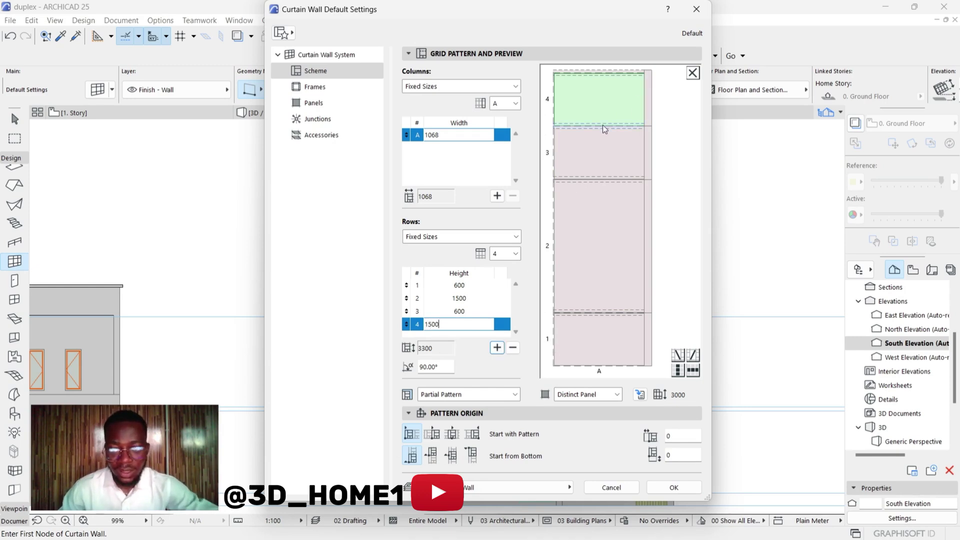
pyautogui.press('Return')
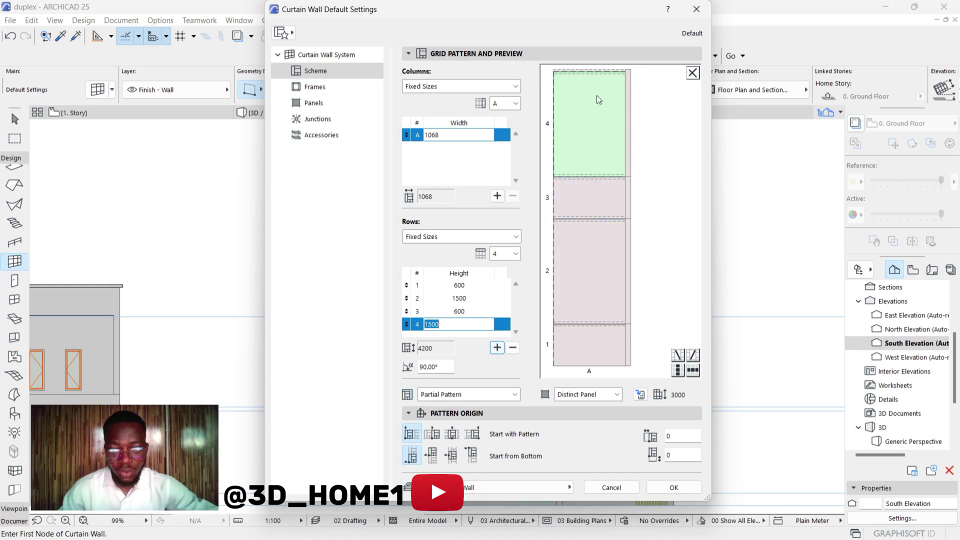
pyautogui.click(497, 347)
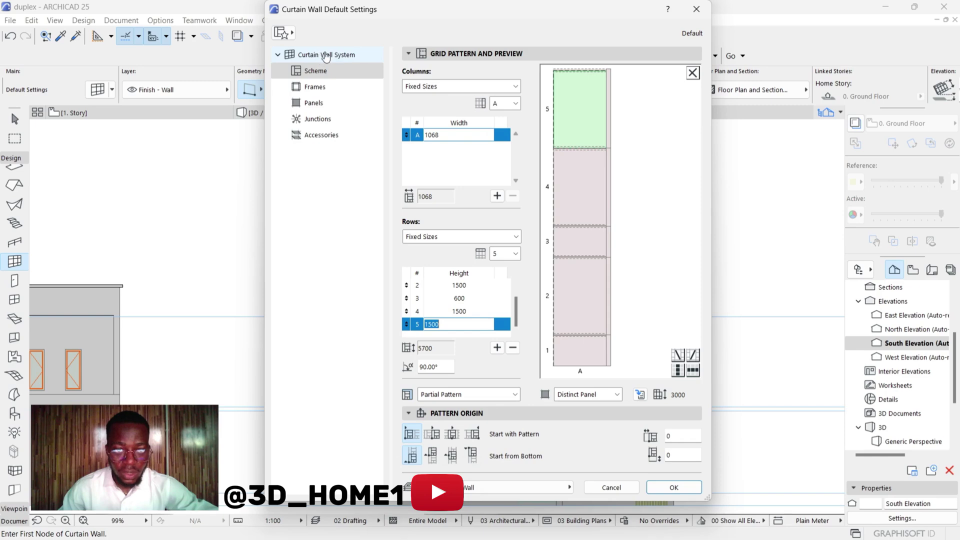
# Set the curtain wall's overall height to 5219 mm, the bay height held in the Windows Calculator.
pyautogui.click(327, 56)
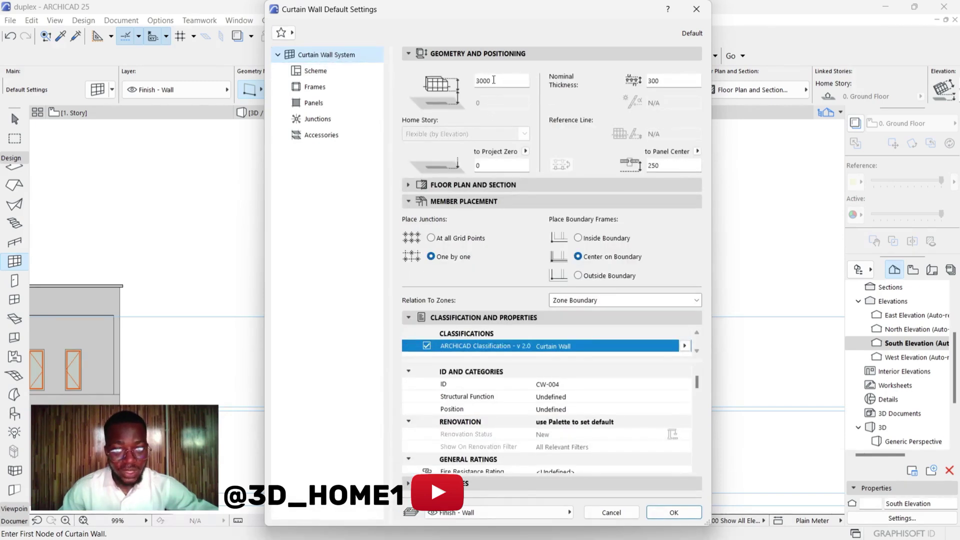
pyautogui.moveTo(494, 80); pyautogui.dragTo(483, 80)
pyautogui.moveTo(304, 537)
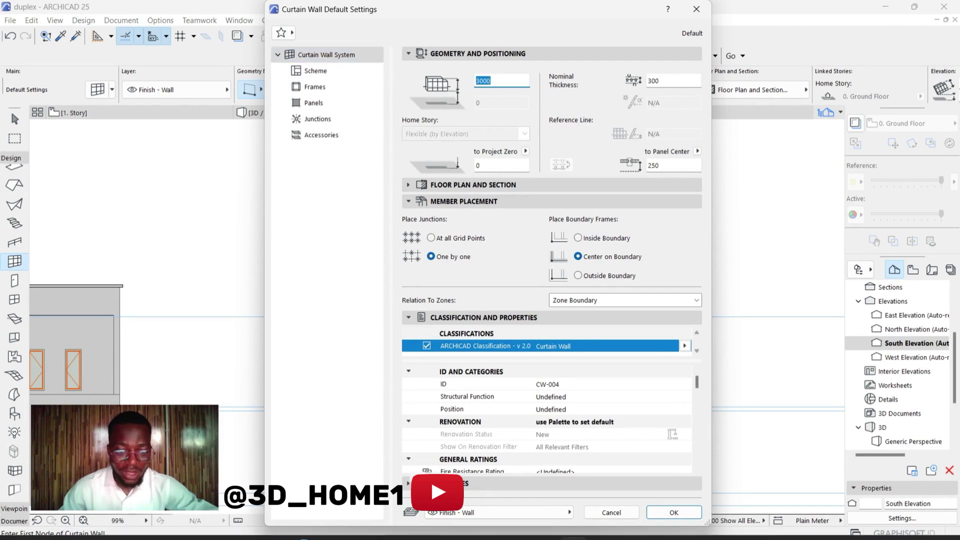
pyautogui.click(628, 525)
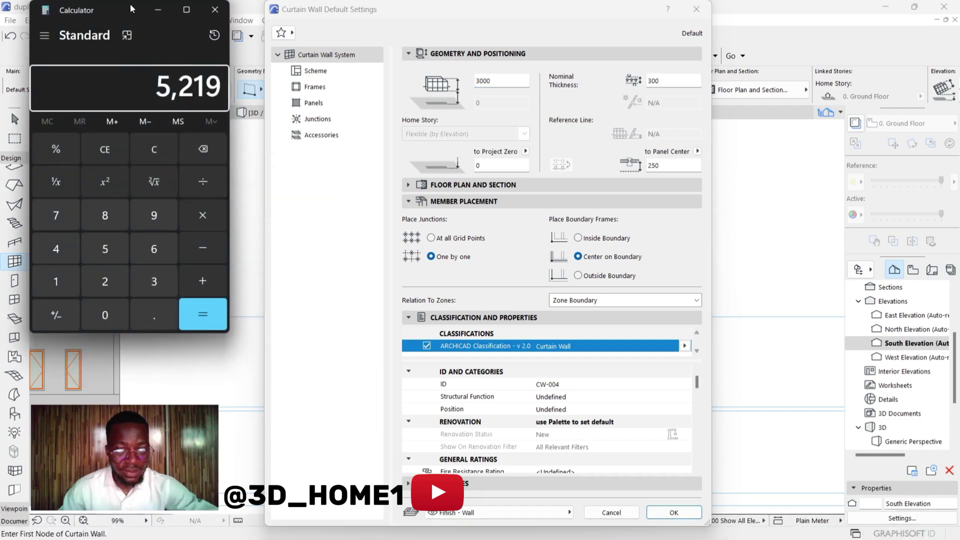
pyautogui.click(158, 9)
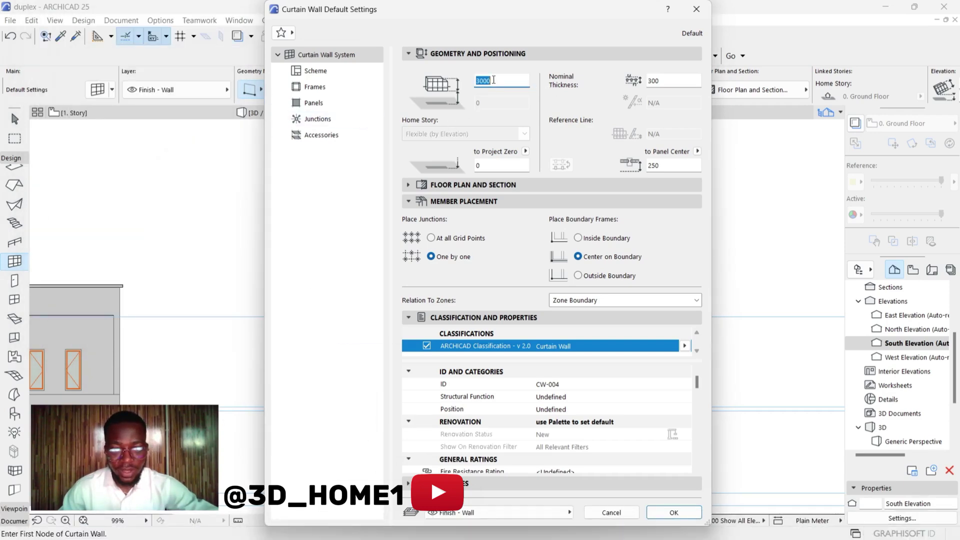
pyautogui.write('5219')
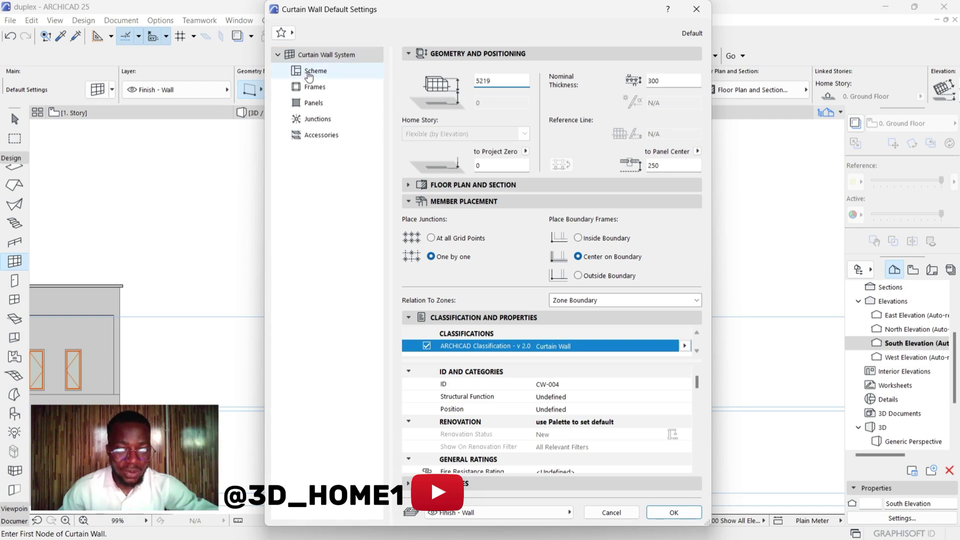
# Return to the curtain wall's scheme settings and subtract the first row's 600 mm from 5219 in the Windows Calculator.
pyautogui.click(309, 75)
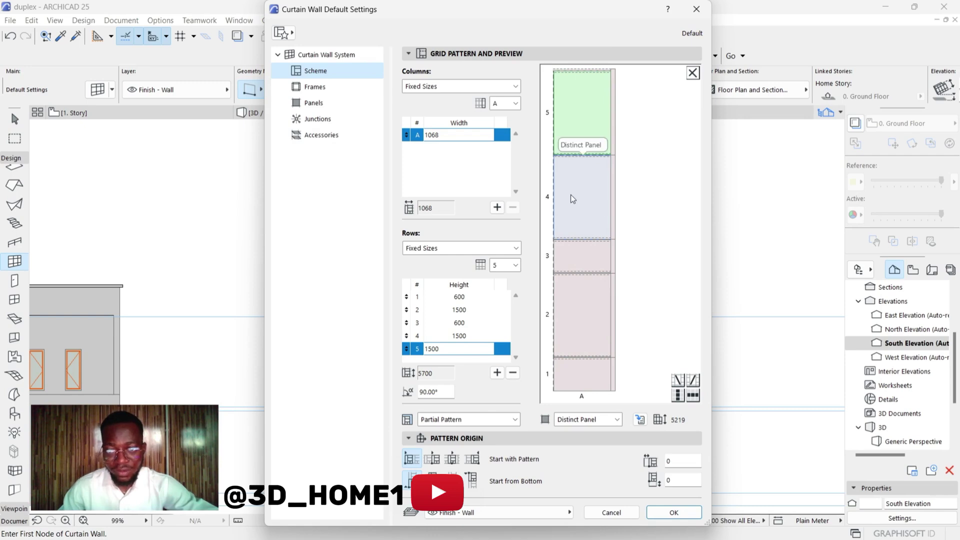
pyautogui.moveTo(601, 525)
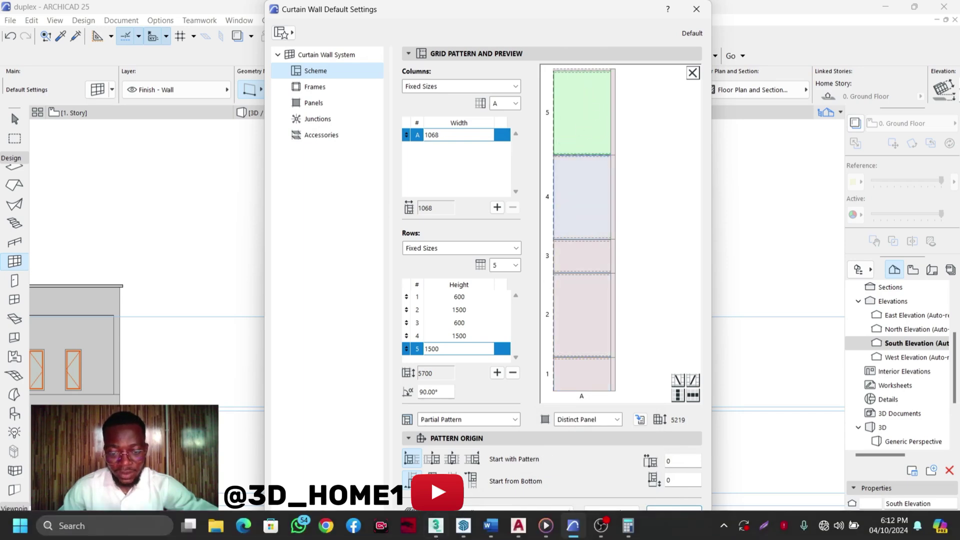
pyautogui.moveTo(513, 535)
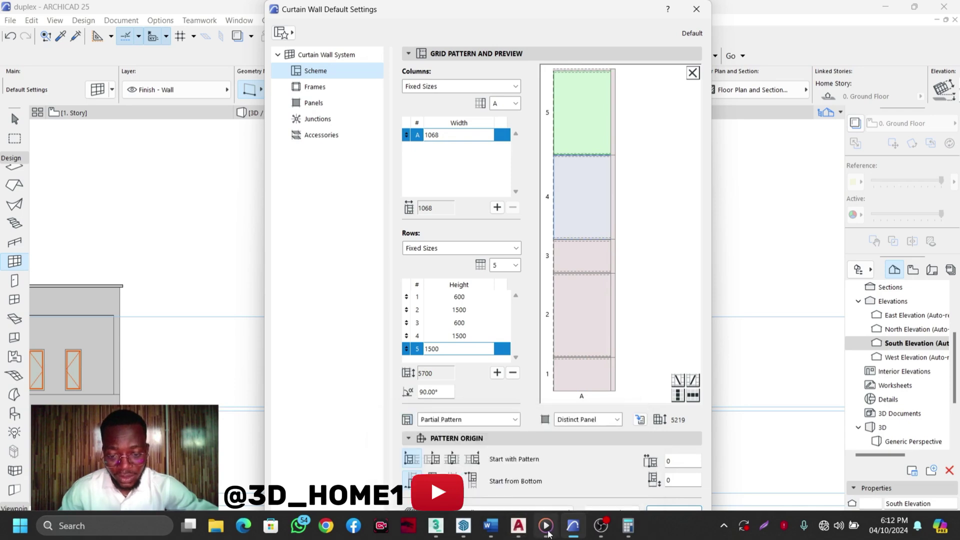
pyautogui.click(627, 525)
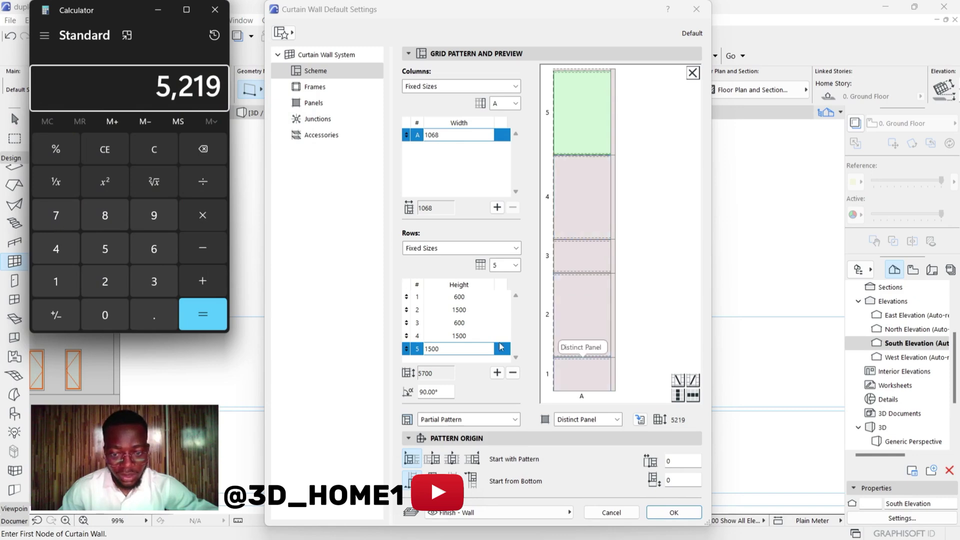
pyautogui.click(198, 247)
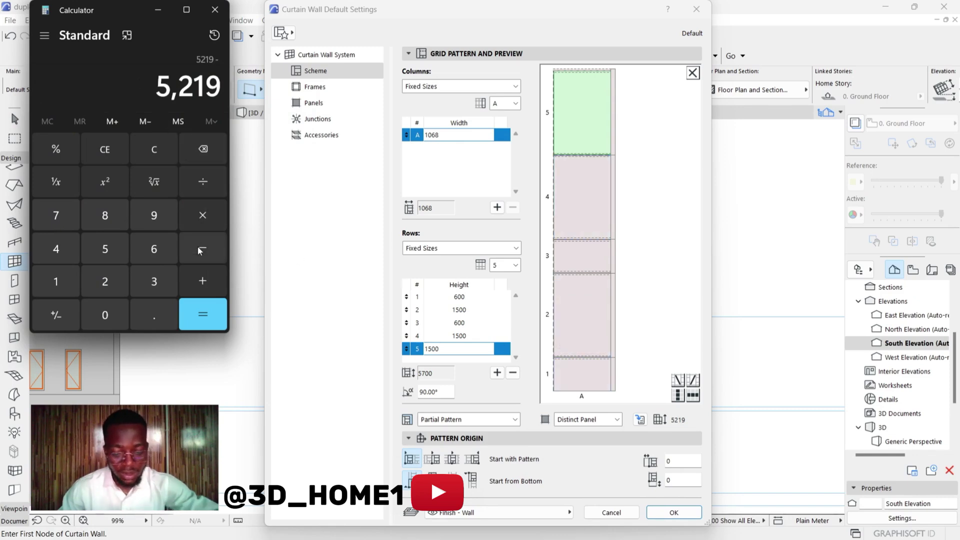
pyautogui.write('600')
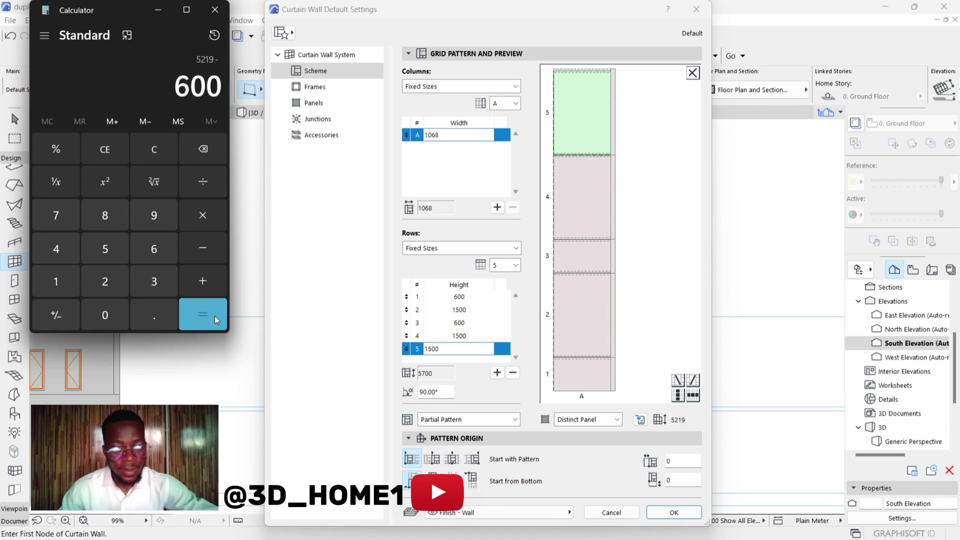
pyautogui.click(214, 316)
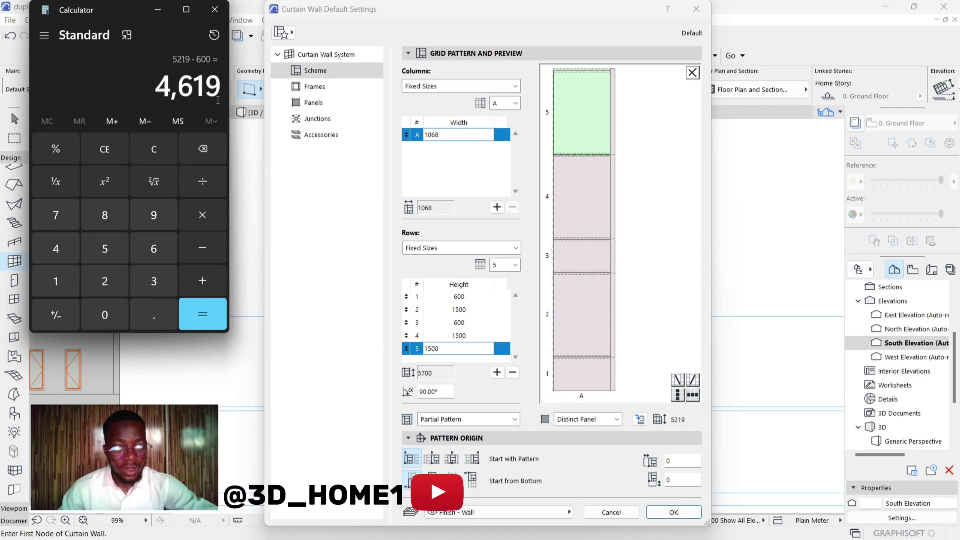
# Select the second row in the grid preview and subtract its 1500 mm from the remaining height in the Windows Calculator.
pyautogui.click(573, 312)
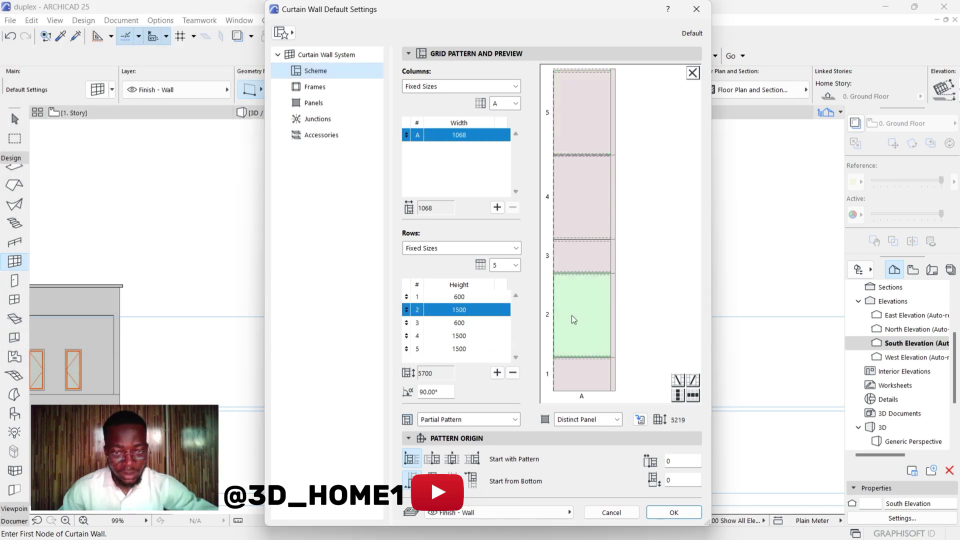
pyautogui.click(627, 525)
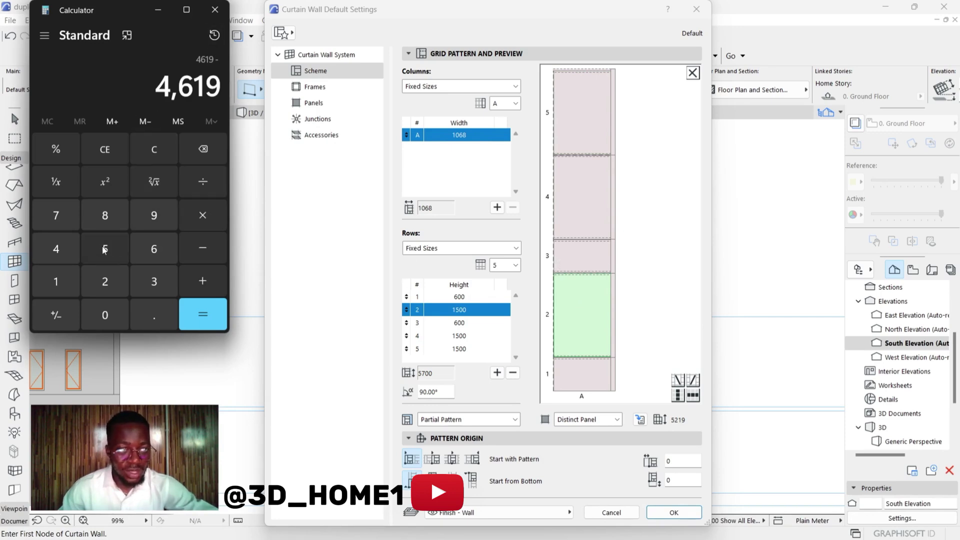
pyautogui.click(58, 278)
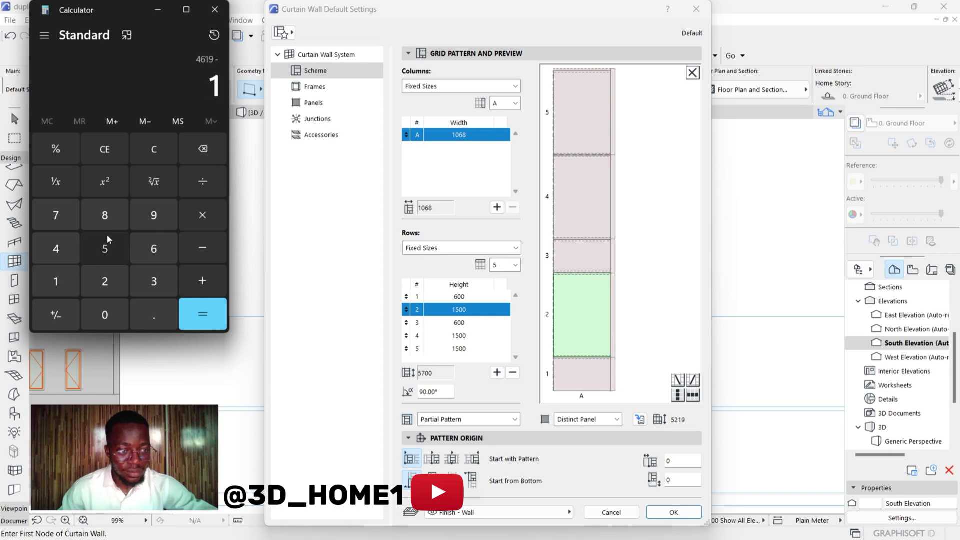
pyautogui.click(105, 248)
pyautogui.click(105, 314)
pyautogui.click(105, 315)
pyautogui.click(207, 326)
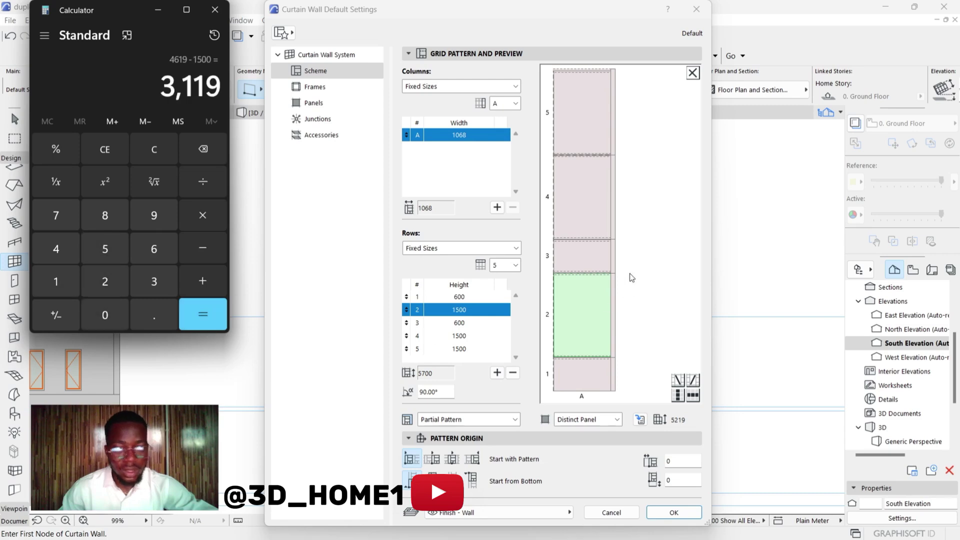
# Subtract the third row's 600 mm from the remaining height in the calculator.
pyautogui.click(198, 247)
pyautogui.click(160, 245)
pyautogui.click(91, 315)
pyautogui.click(118, 310)
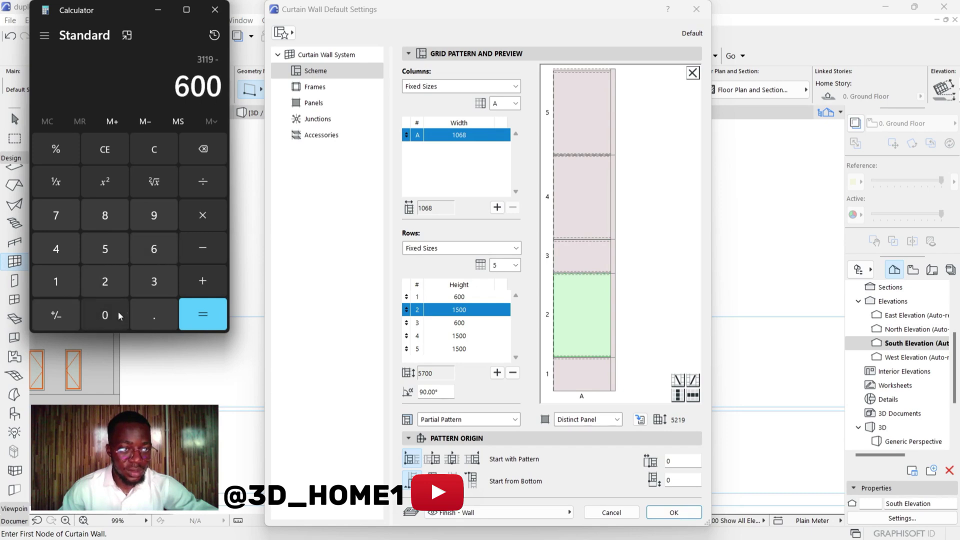
pyautogui.click(203, 314)
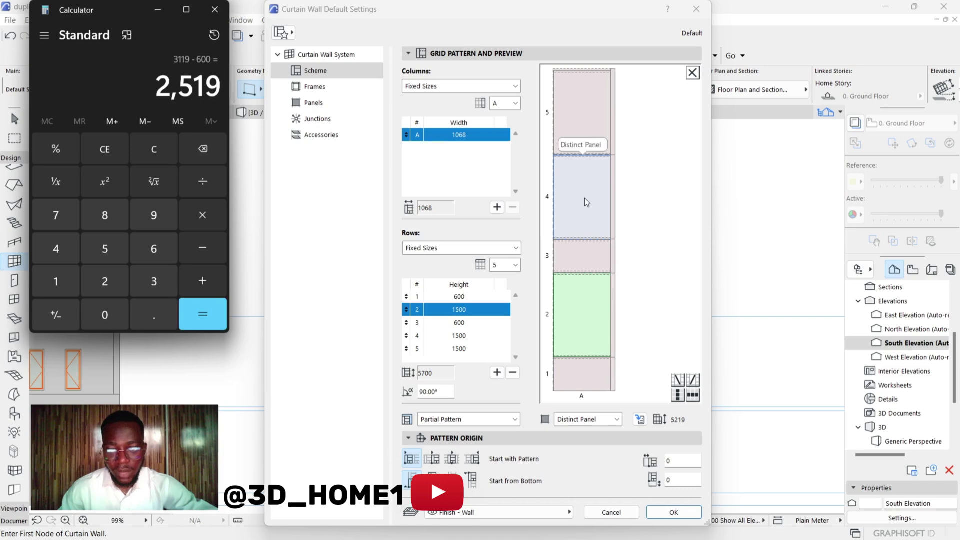
# Subtract the fourth row's 1500 mm from the remaining height in the Windows Calculator, and put the calculator away.
pyautogui.click(202, 248)
pyautogui.click(78, 273)
pyautogui.click(119, 247)
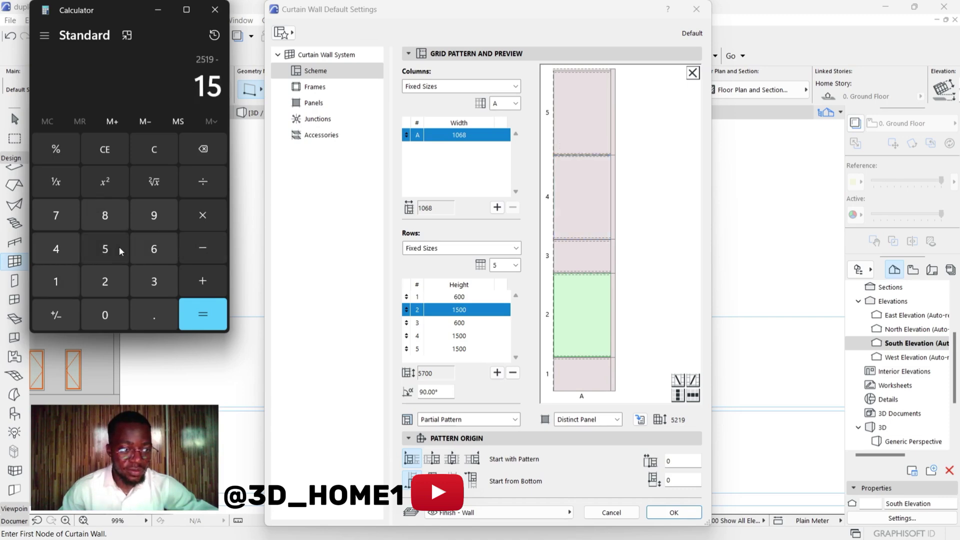
pyautogui.click(104, 311)
pyautogui.click(104, 311)
pyautogui.click(203, 312)
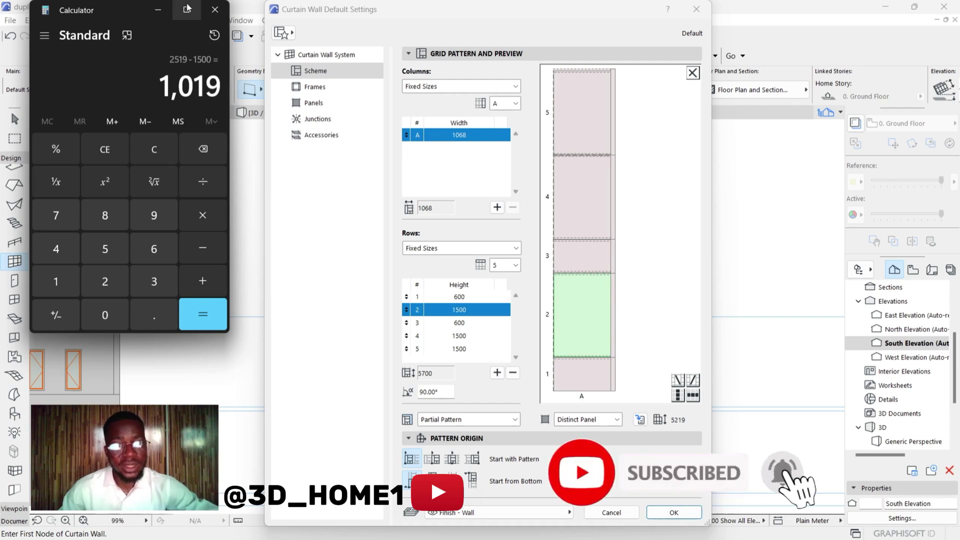
pyautogui.click(157, 10)
# Set the curtain wall's fifth row height to 1019 mm and accept the default settings.
pyautogui.click(564, 131)
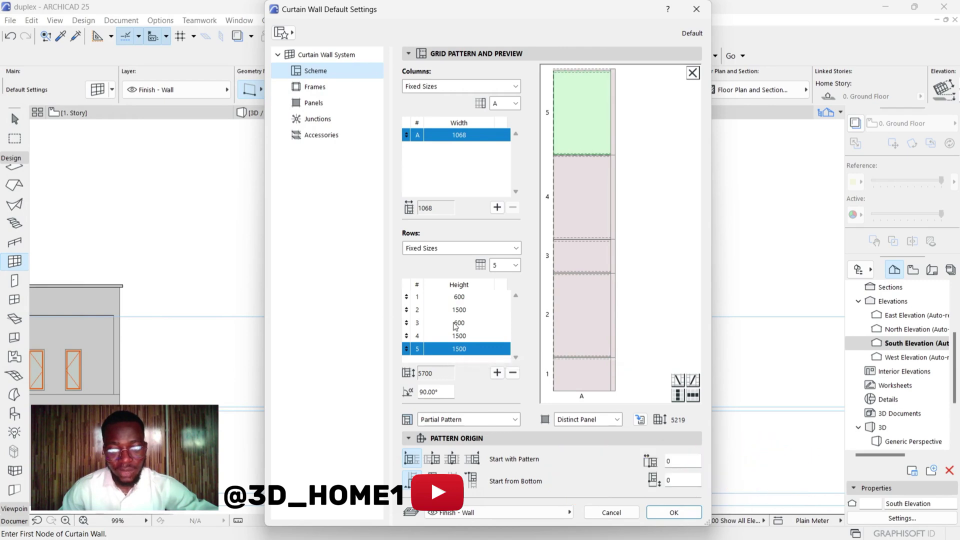
pyautogui.click(458, 348)
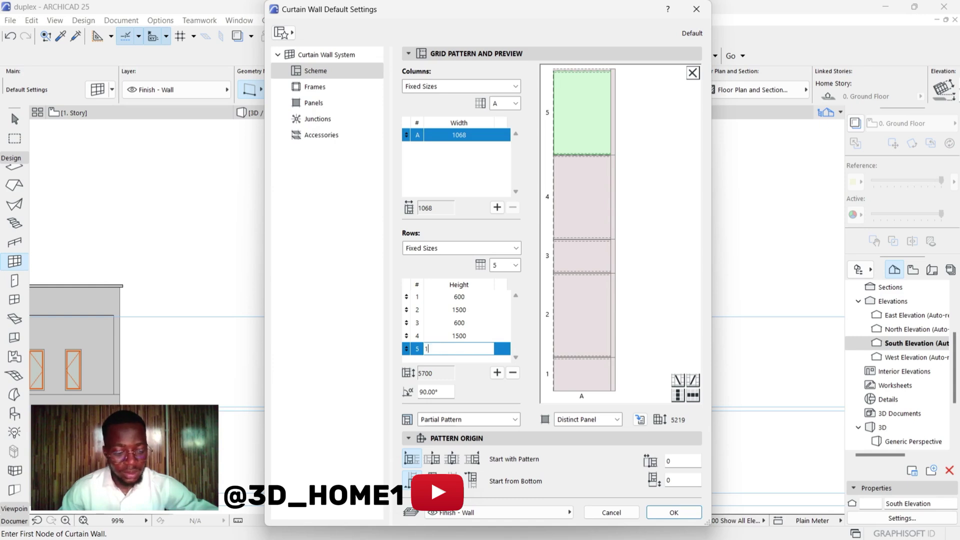
pyautogui.write('1019')
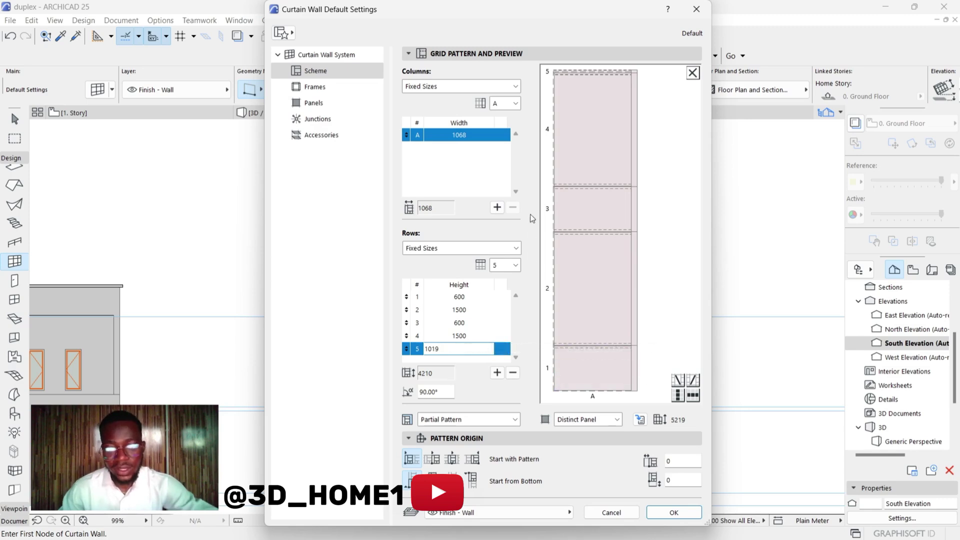
pyautogui.press('Return')
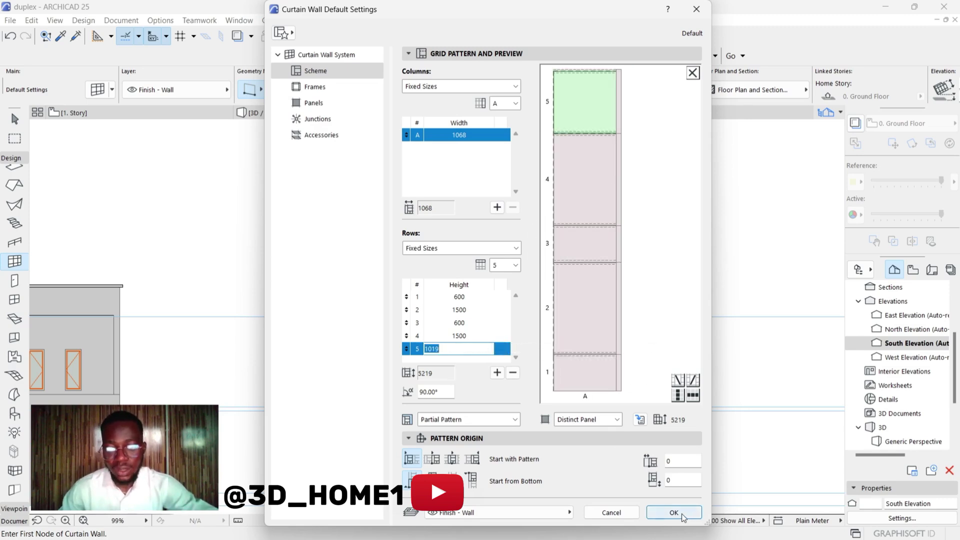
pyautogui.click(675, 512)
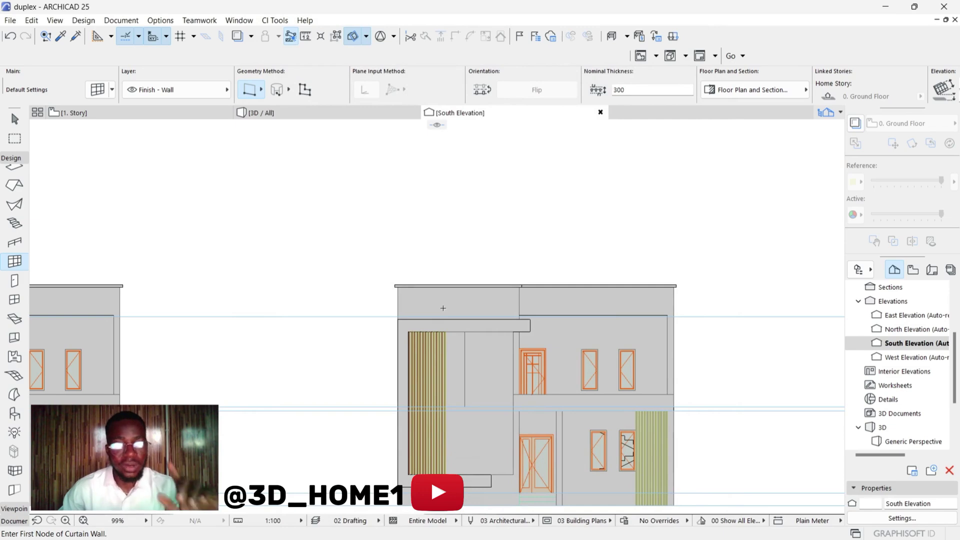
# On the 1. Story plan, place the curtain wall across the open bay between the inner wall corners, about 2472 mm long.
pyautogui.scroll(-4, 443, 308)
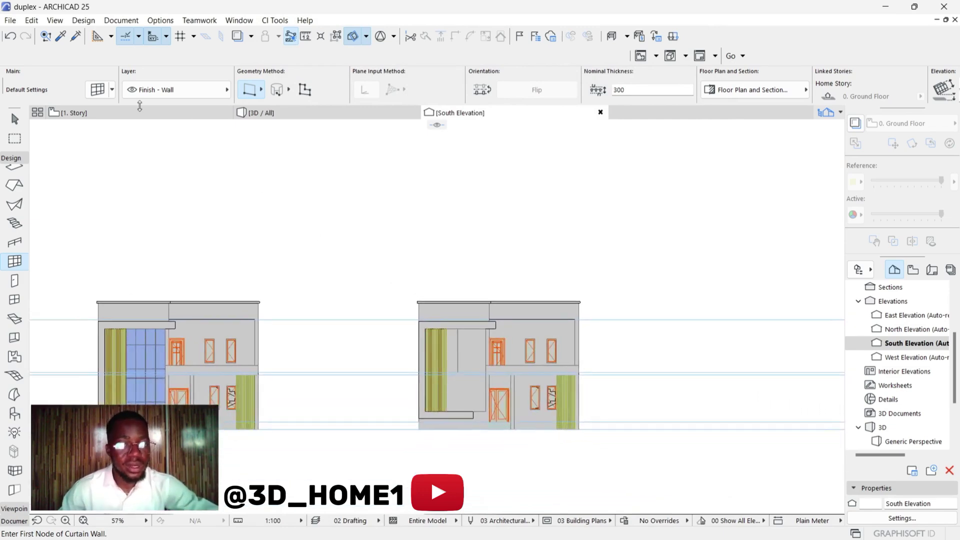
pyautogui.click(147, 114)
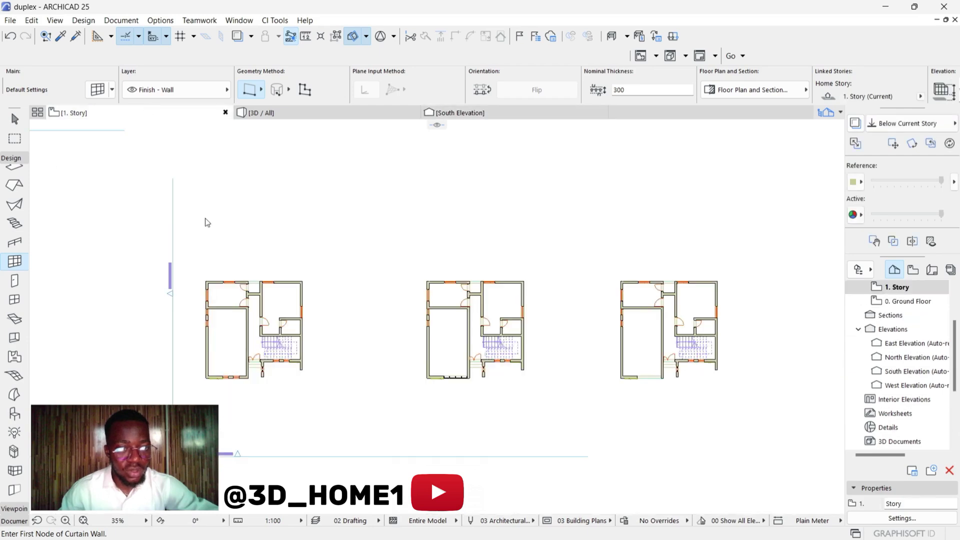
pyautogui.scroll(15, 210, 248)
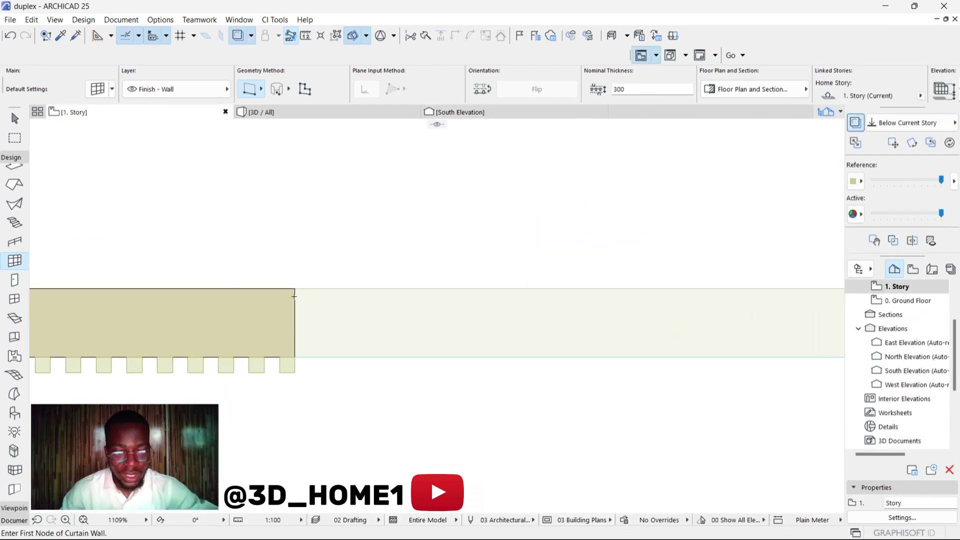
pyautogui.click(295, 288)
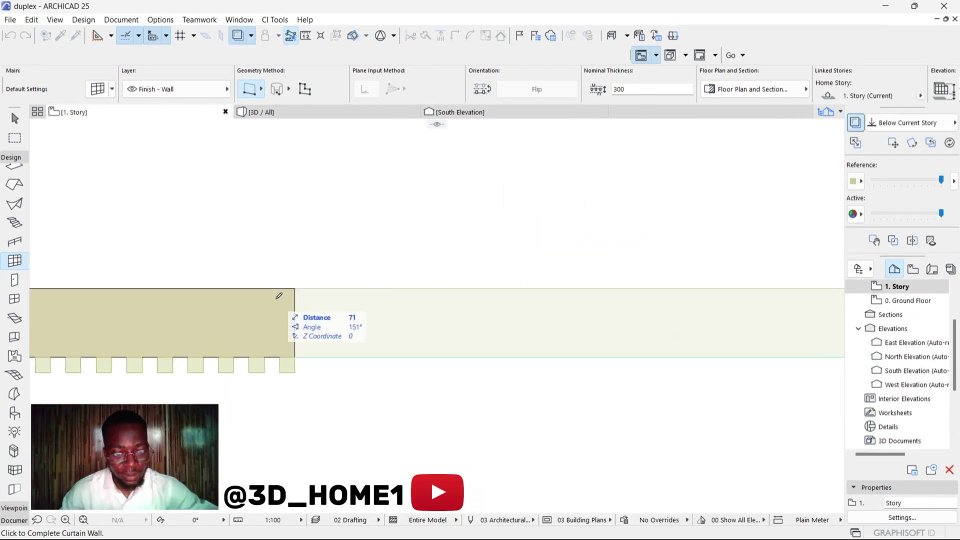
pyautogui.scroll(-6, 540, 279)
pyautogui.scroll(2, 601, 289)
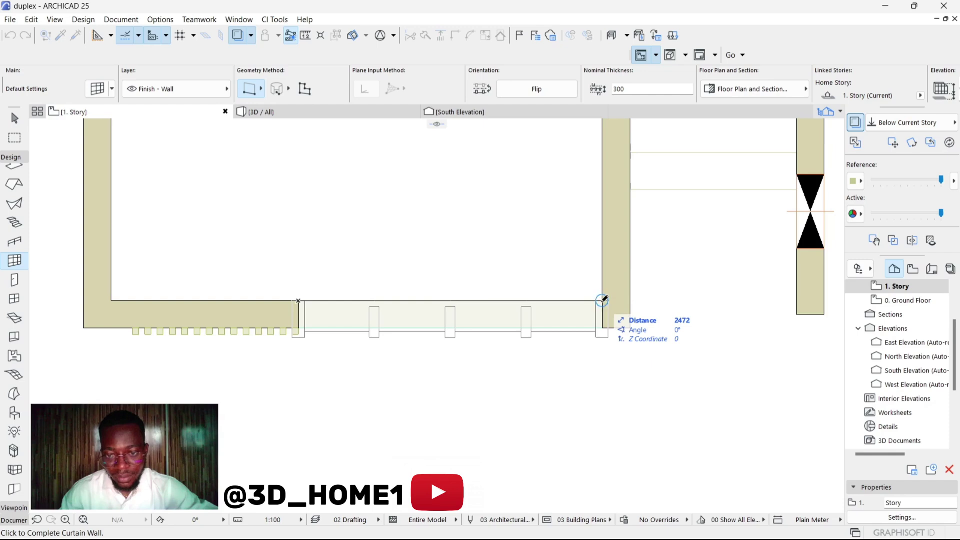
pyautogui.click(603, 299)
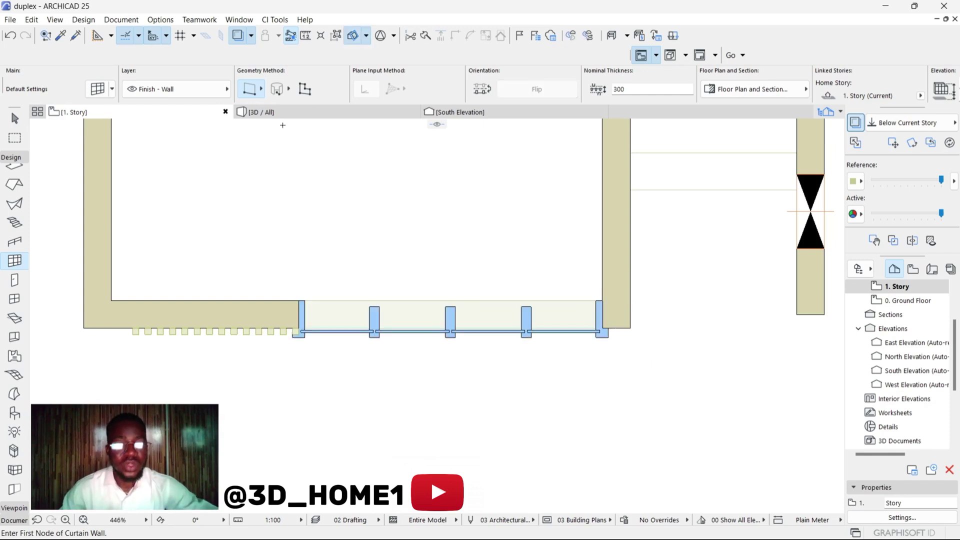
# Examine the new curtain wall's vertical position in the bay in 3D and compare it with the finished duplex.
pyautogui.click(280, 112)
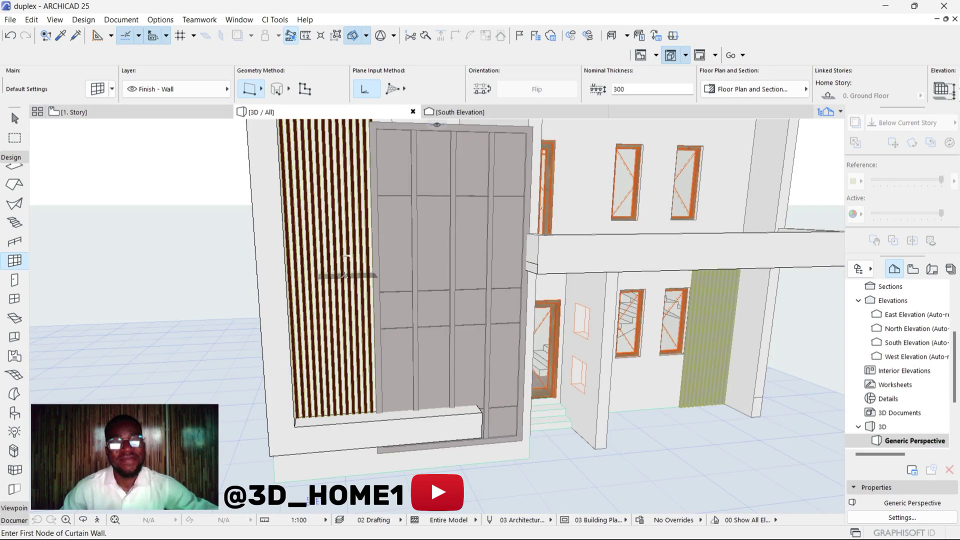
pyautogui.keyDown('shift'); pyautogui.moveTo(345, 274); pyautogui.dragTo(300, 300, button='middle'); pyautogui.keyUp('shift')
pyautogui.scroll(-10, 439, 336)
pyautogui.scroll(8, 193, 283)
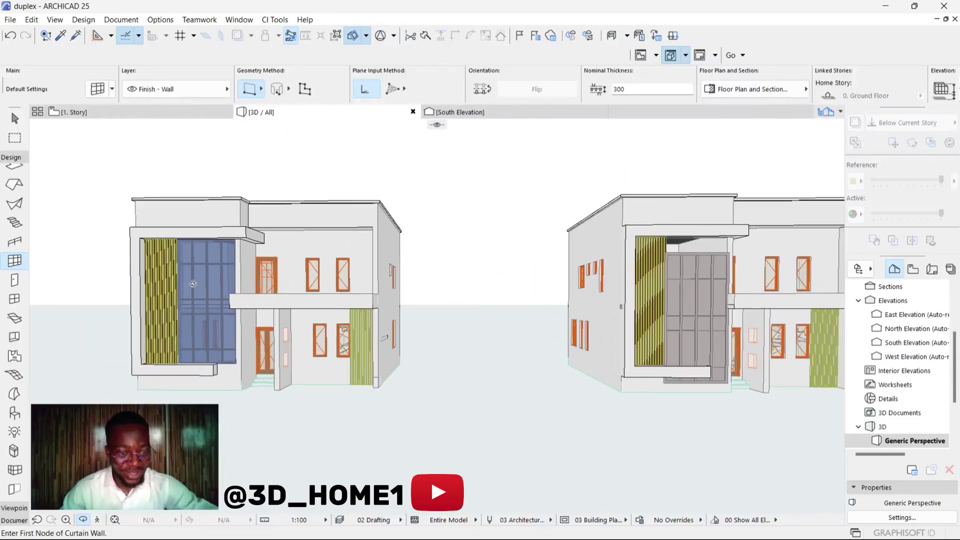
pyautogui.scroll(2, 193, 284)
pyautogui.scroll(-6, 150, 298)
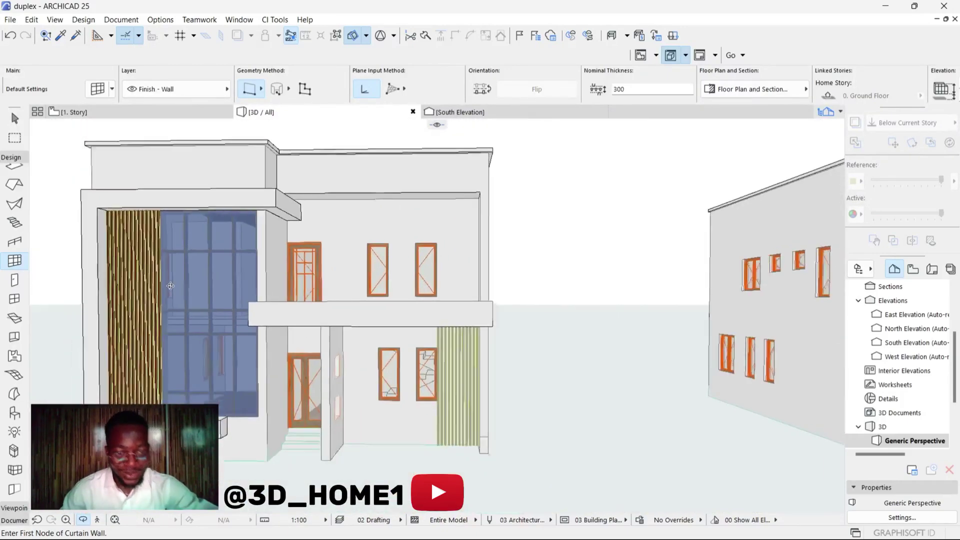
pyautogui.keyDown('shift'); pyautogui.moveTo(150, 297); pyautogui.dragTo(468, 338, button='middle'); pyautogui.keyUp('shift')
pyautogui.scroll(5, 468, 338)
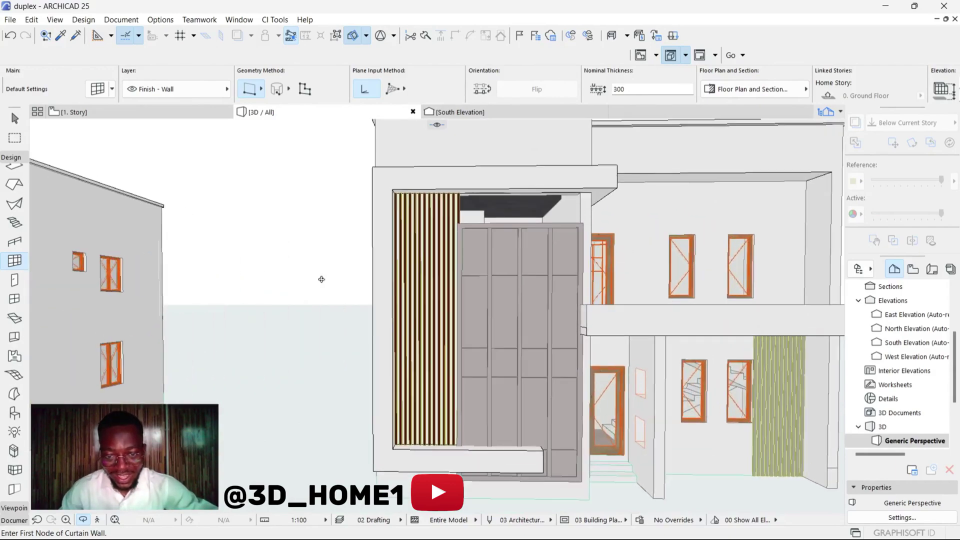
pyautogui.scroll(-3, 468, 338)
pyautogui.scroll(4, 468, 338)
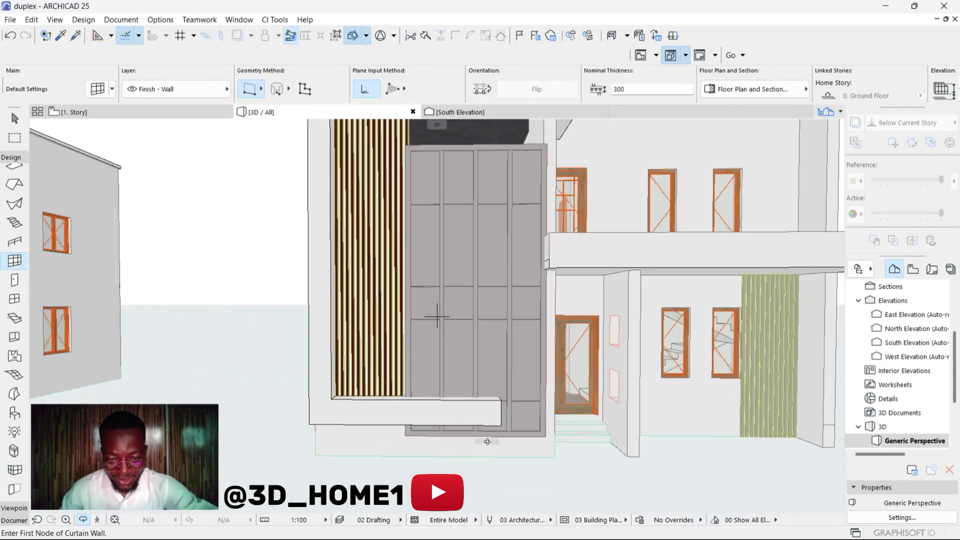
pyautogui.scroll(-2, 436, 316)
# In the South Elevation, move the curtain wall straight up about 676 mm towards the underside of the overhanging frame.
pyautogui.click(458, 111)
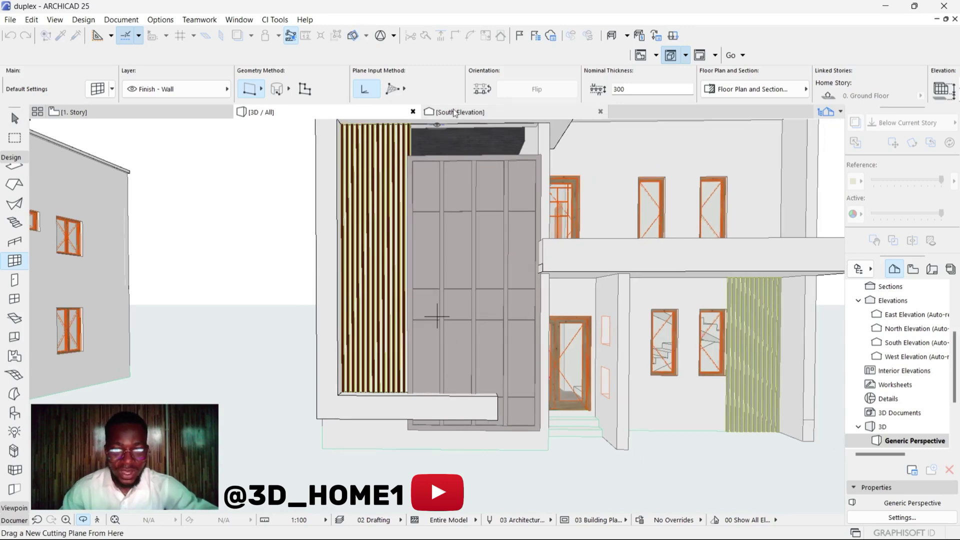
pyautogui.scroll(-2, 457, 183)
pyautogui.scroll(6, 318, 269)
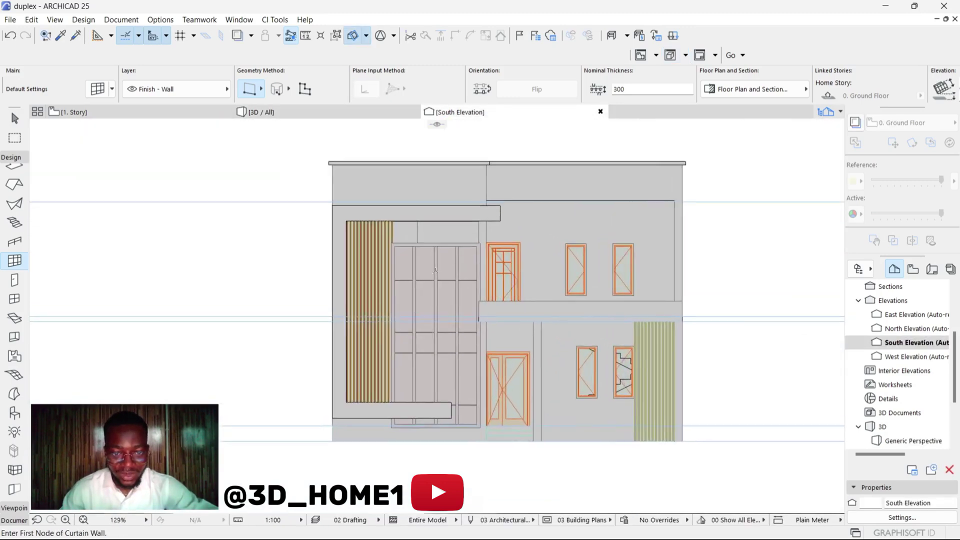
pyautogui.press('Escape')
pyautogui.click(440, 255)
pyautogui.scroll(3, 453, 243)
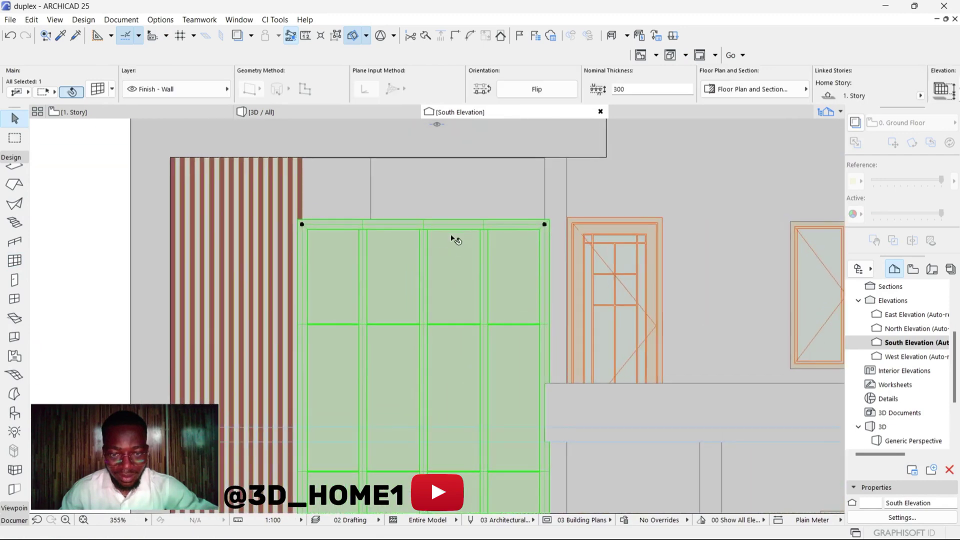
pyautogui.click(544, 225)
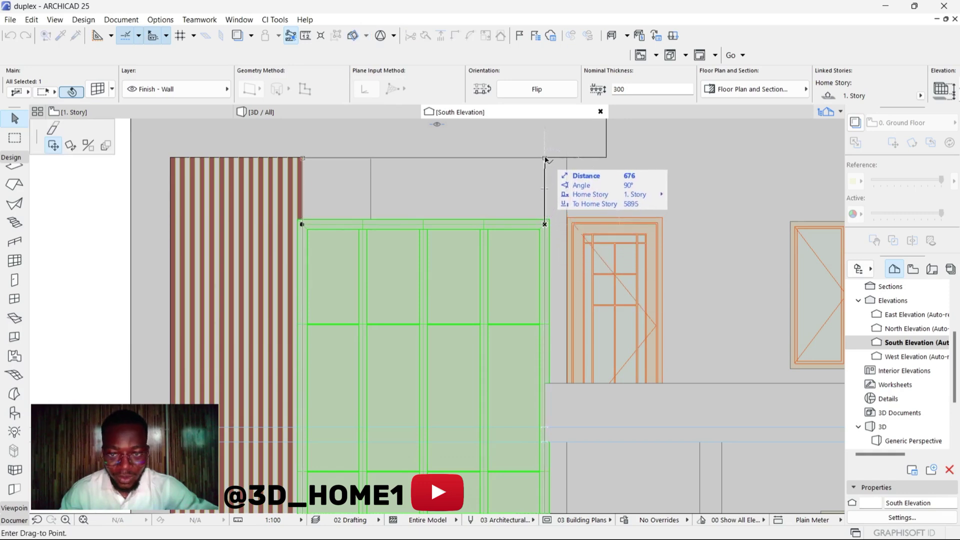
pyautogui.scroll(2, 546, 160)
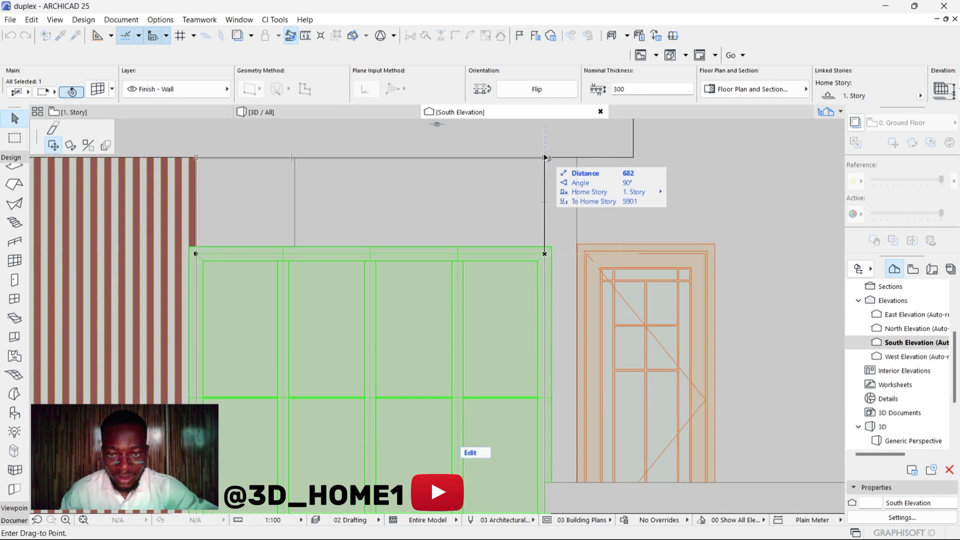
pyautogui.scroll(2, 546, 160)
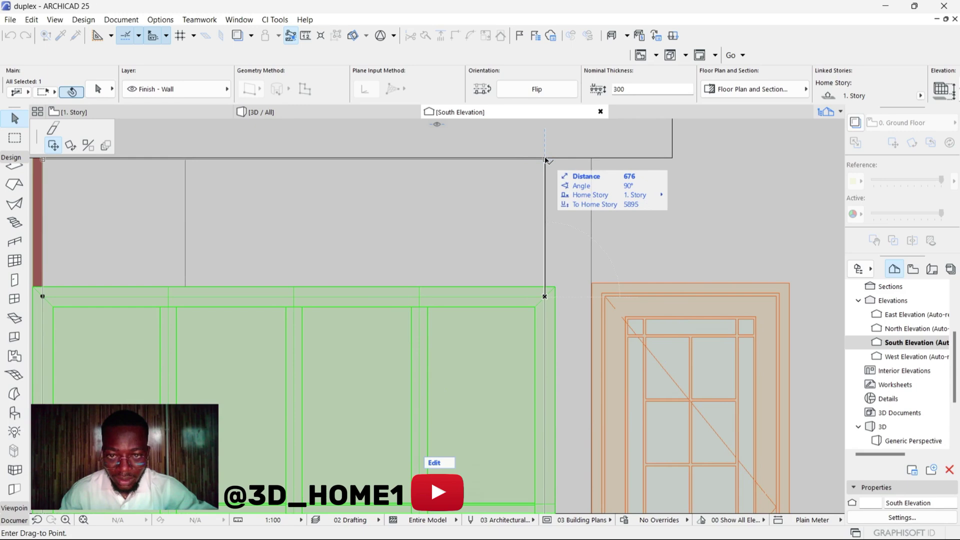
pyautogui.click(546, 160)
pyautogui.scroll(5, 545, 161)
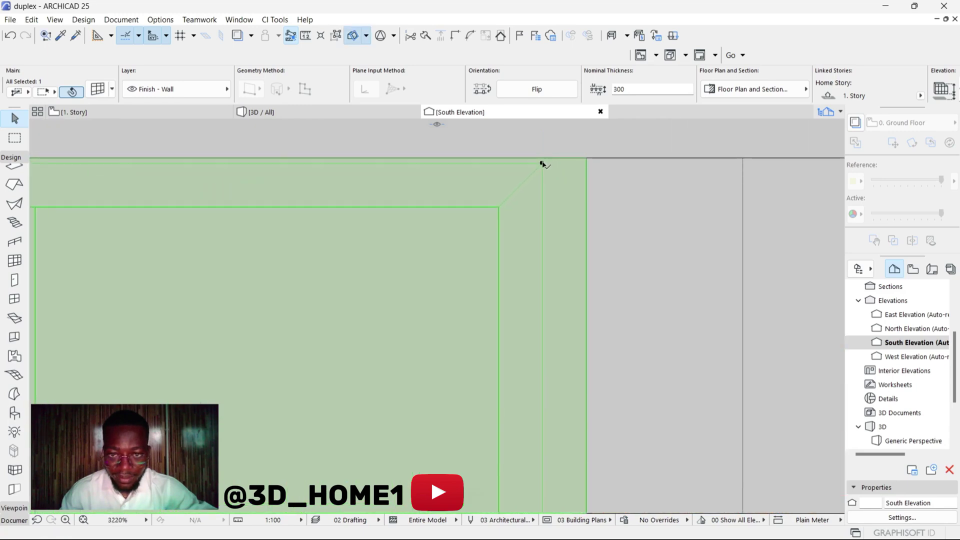
pyautogui.scroll(3, 542, 164)
pyautogui.click(542, 163)
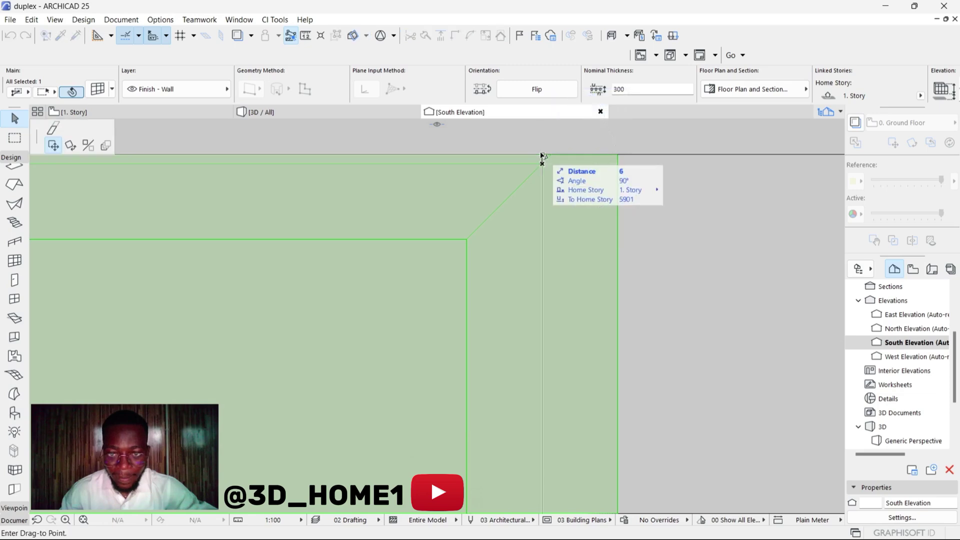
pyautogui.press('Escape')
# Check the moved curtain wall's base alignment in the elevation and its fit within the bay in 3D.
pyautogui.scroll(-3, 542, 170)
pyautogui.scroll(-15, 542, 171)
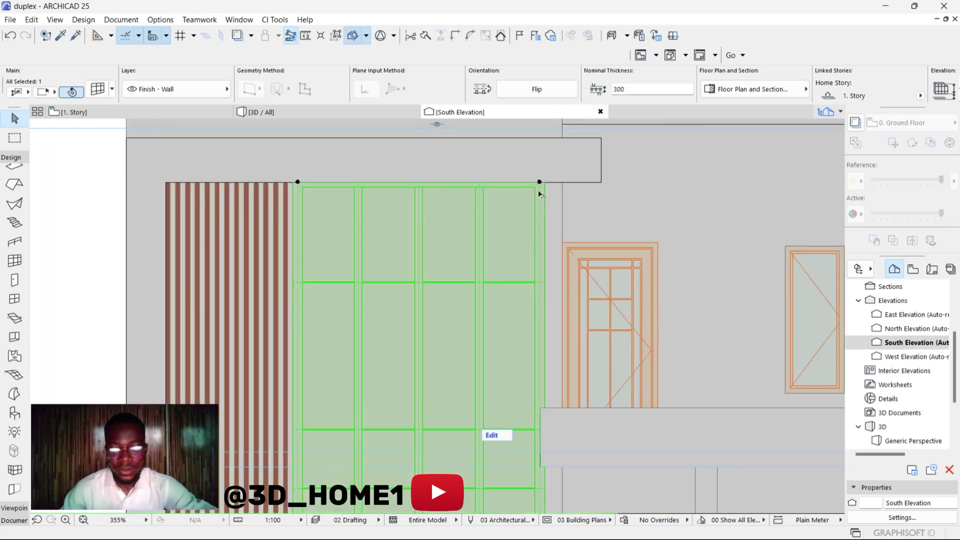
pyautogui.scroll(5, 535, 340)
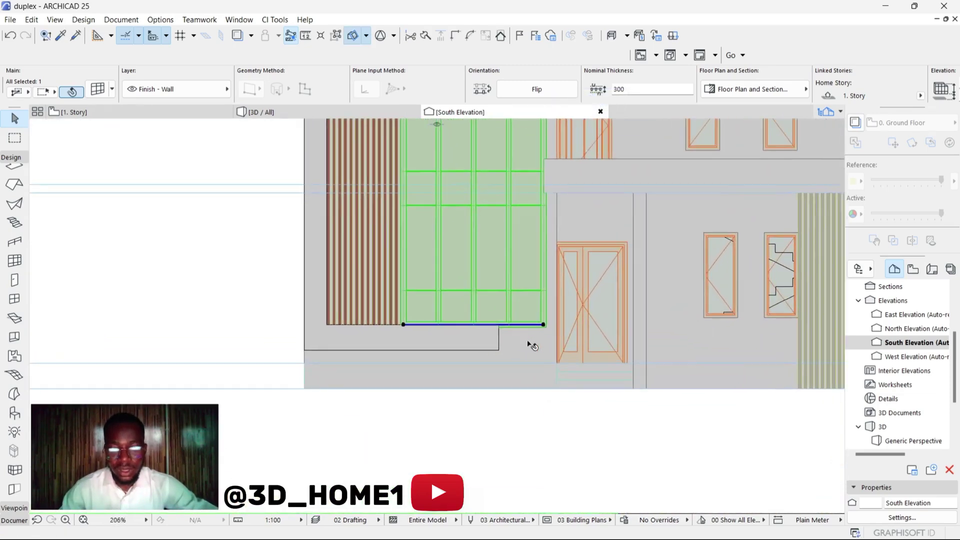
pyautogui.scroll(-4, 534, 339)
pyautogui.click(318, 113)
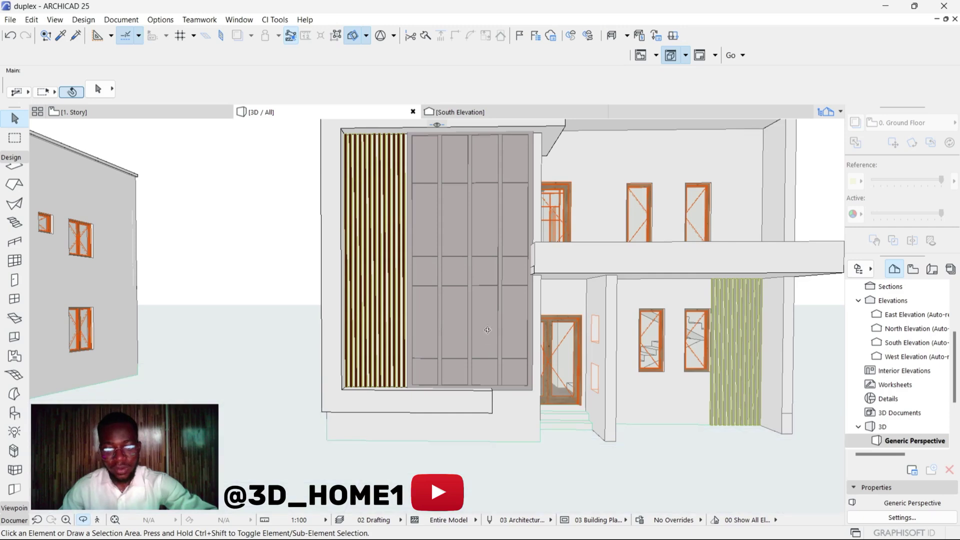
pyautogui.moveTo(490, 330); pyautogui.dragTo(320, 330)
pyautogui.scroll(5, 320, 330)
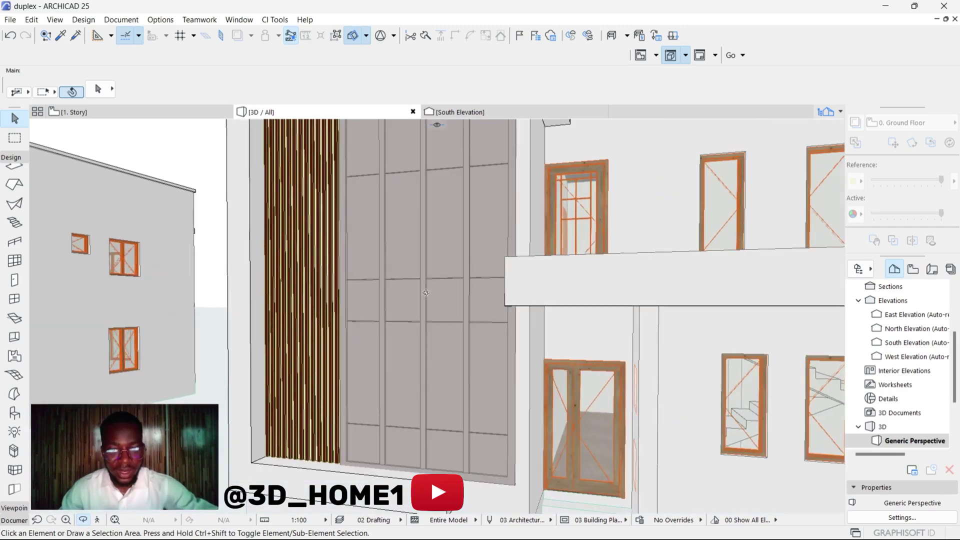
pyautogui.scroll(2, 442, 230)
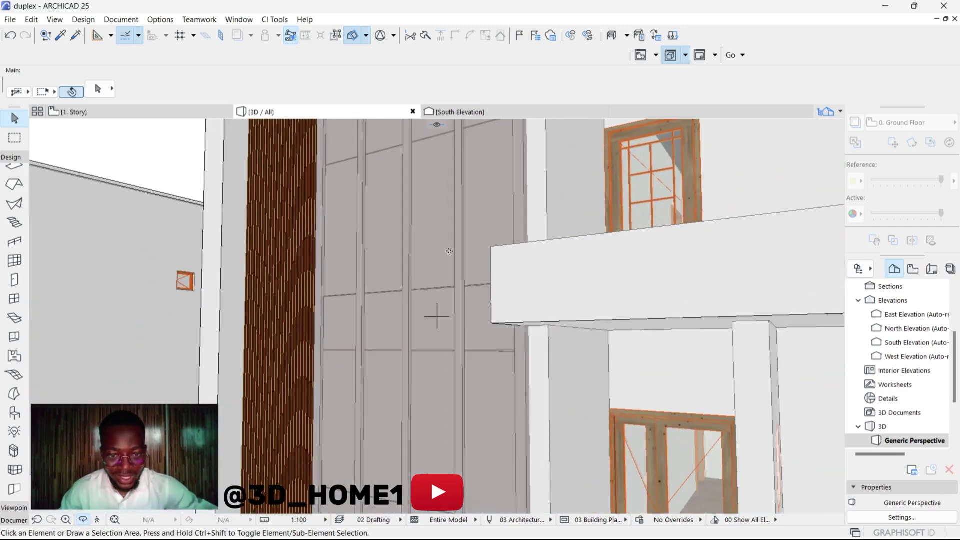
pyautogui.scroll(-2, 449, 251)
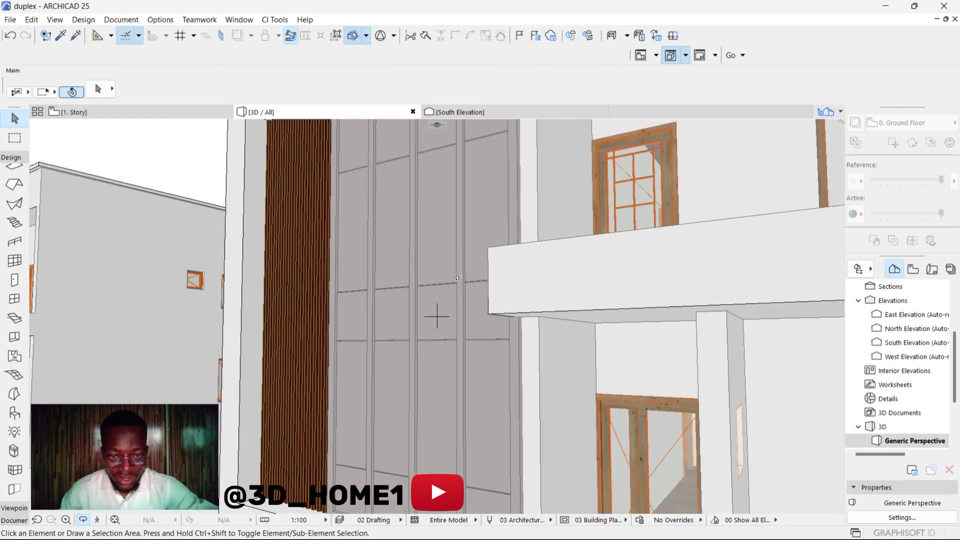
pyautogui.scroll(-2, 457, 277)
pyautogui.scroll(3, 461, 244)
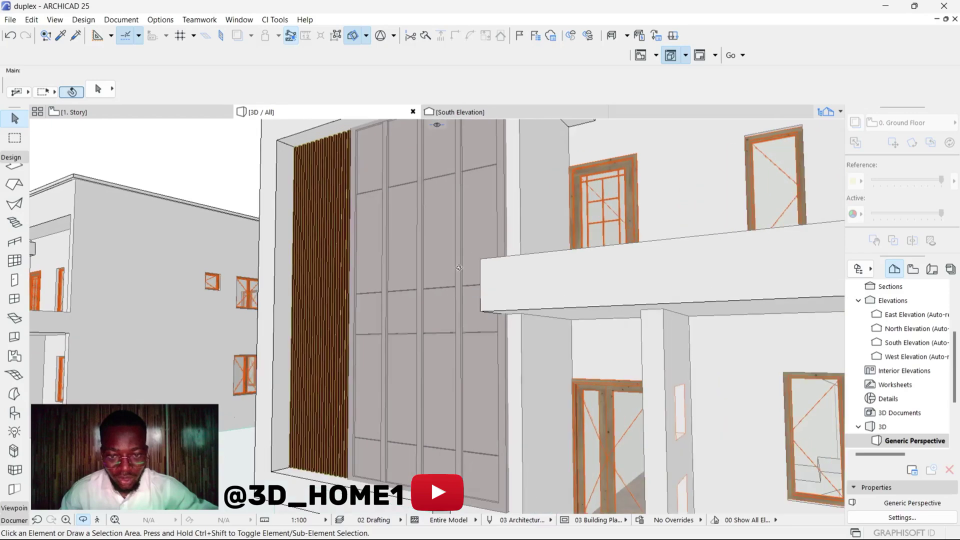
# Examine up close the frame joints on the finished duplex's blue-glazed curtain wall in 3D.
pyautogui.moveTo(471, 267); pyautogui.dragTo(431, 249)
pyautogui.moveTo(372, 249); pyautogui.dragTo(259, 268)
pyautogui.scroll(-3, 397, 292)
pyautogui.scroll(8, 259, 268)
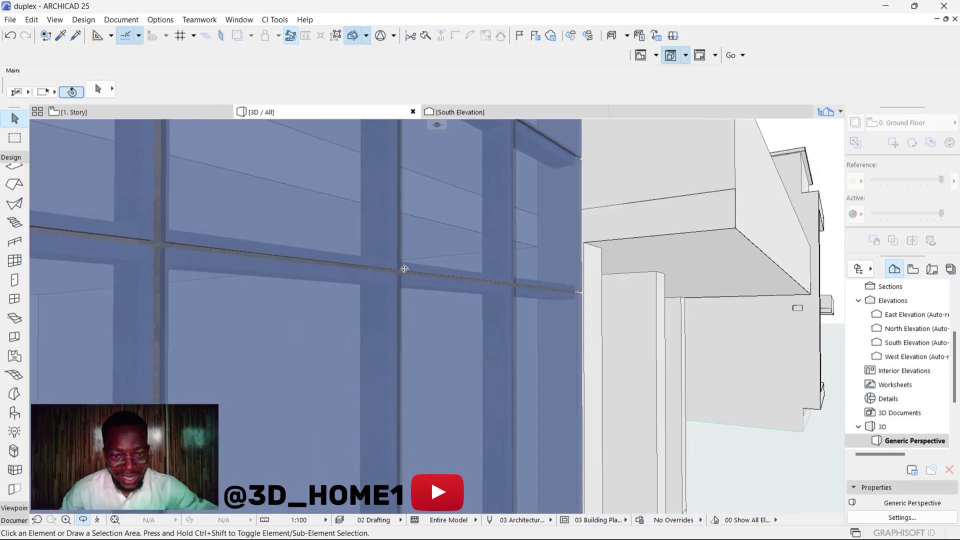
pyautogui.moveTo(404, 269); pyautogui.dragTo(368, 280)
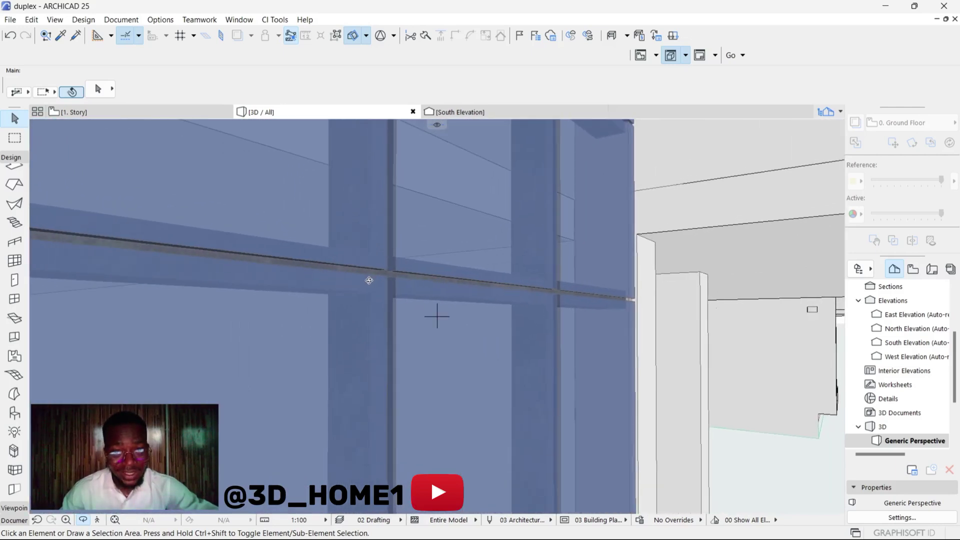
# Set the mullion frame type of the new curtain wall on the unglazed duplex to Built-in Butt-glazed Frame.
pyautogui.scroll(-10, 369, 281)
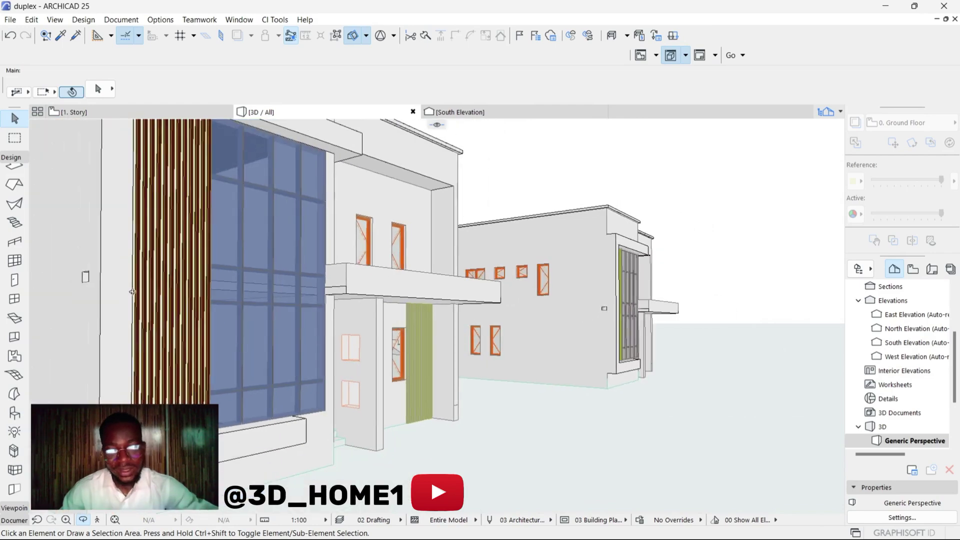
pyautogui.moveTo(132, 292); pyautogui.dragTo(399, 313)
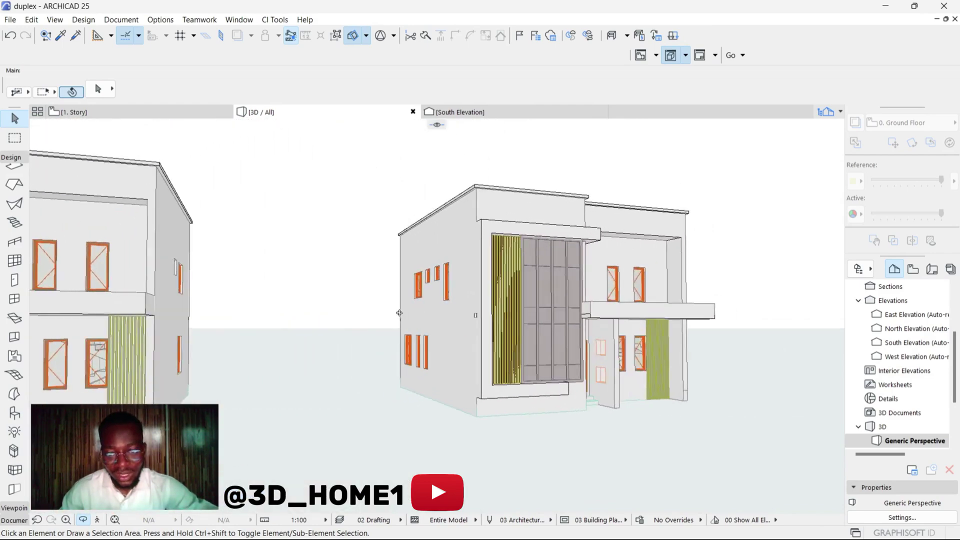
pyautogui.scroll(5, 510, 289)
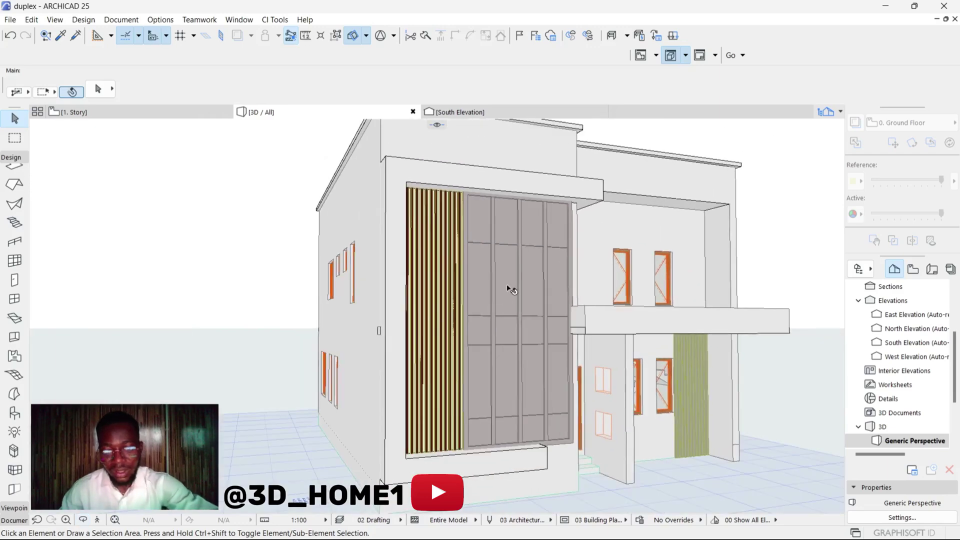
pyautogui.click(504, 294)
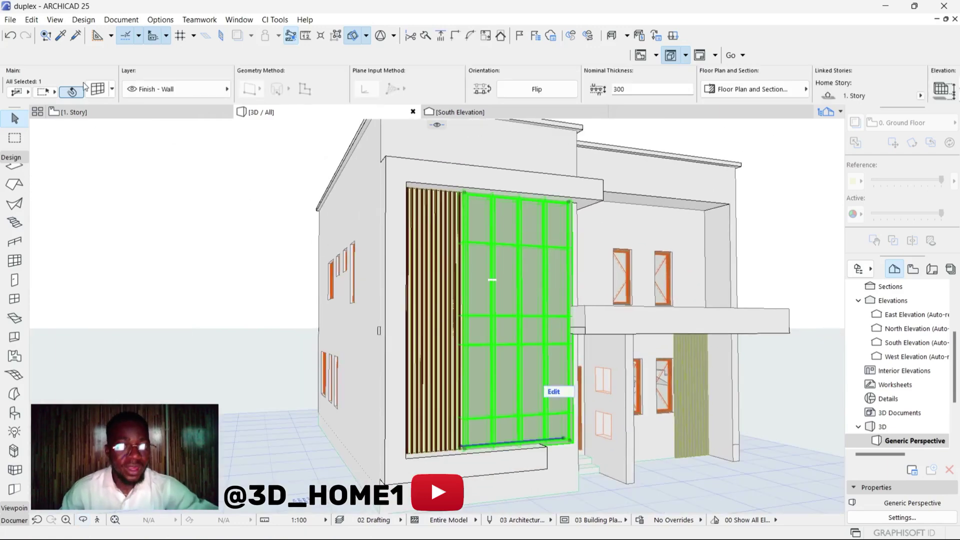
pyautogui.click(97, 90)
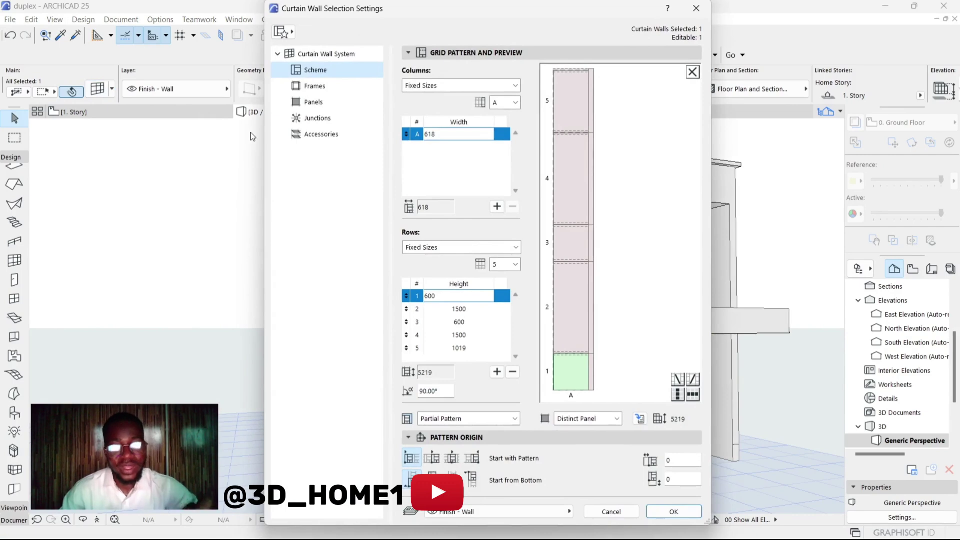
pyautogui.click(320, 89)
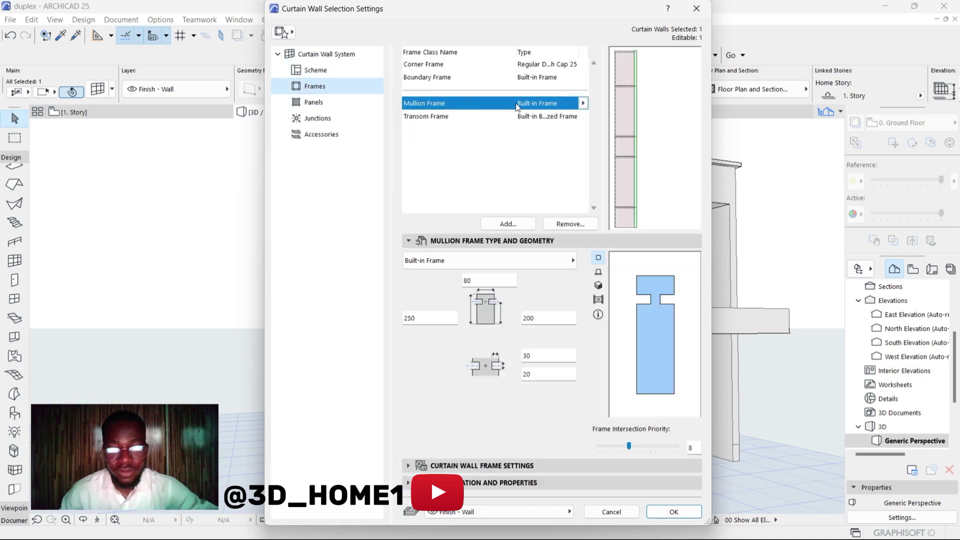
pyautogui.click(583, 104)
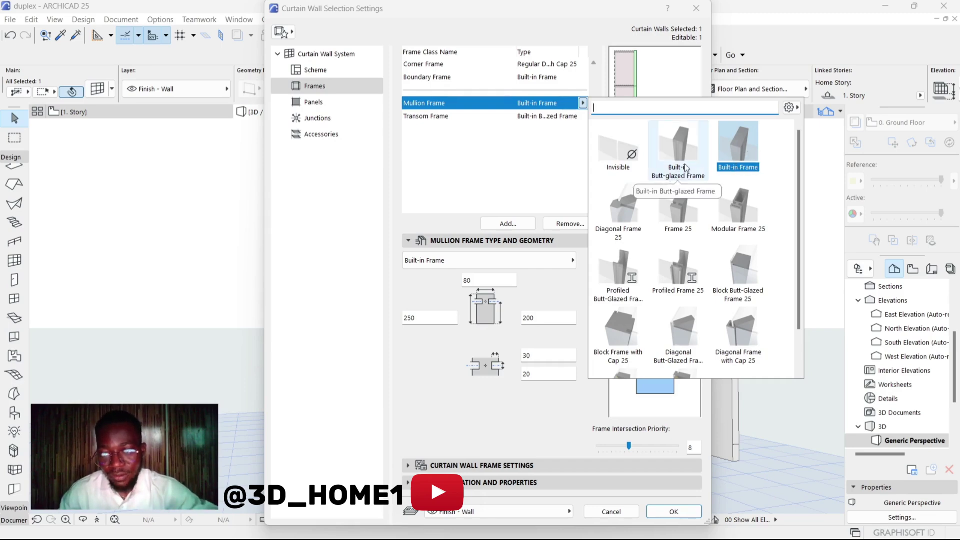
pyautogui.click(682, 147)
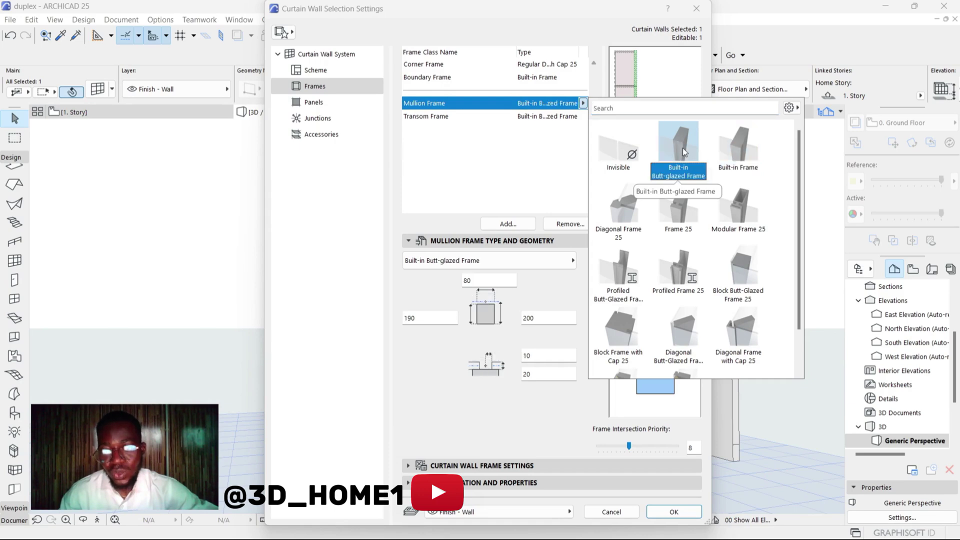
pyautogui.click(682, 148)
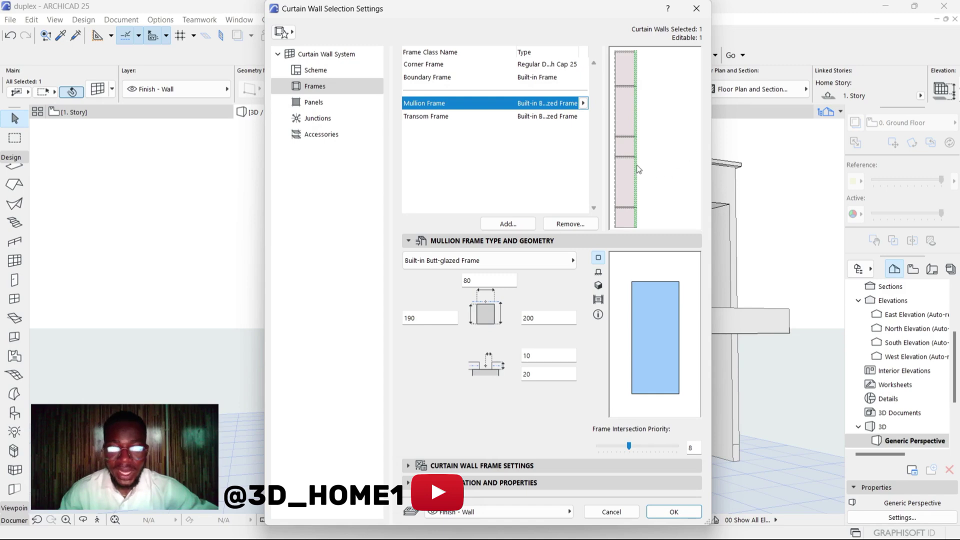
# Choose Built-in Butt-glazed Frame as the type for the curtain wall's transom and corner frames.
pyautogui.click(439, 118)
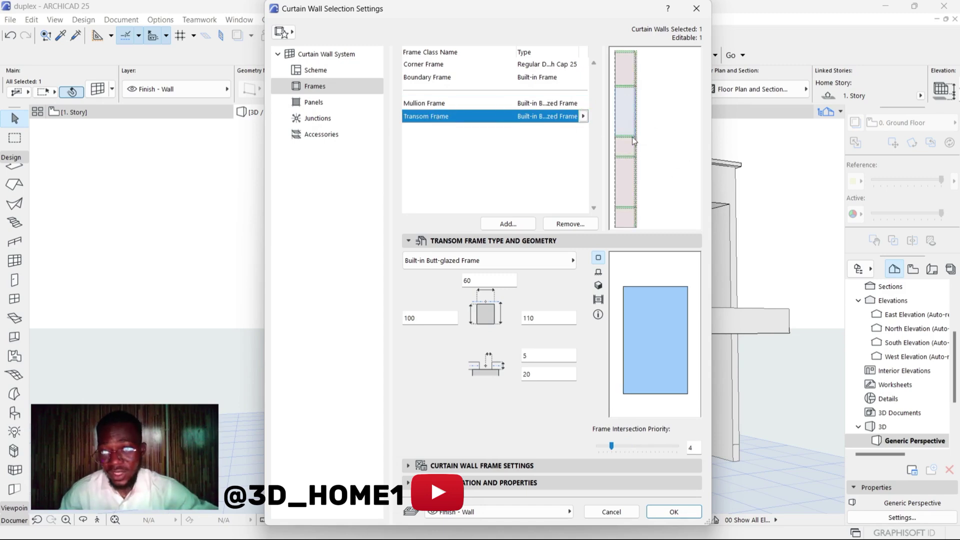
pyautogui.click(583, 116)
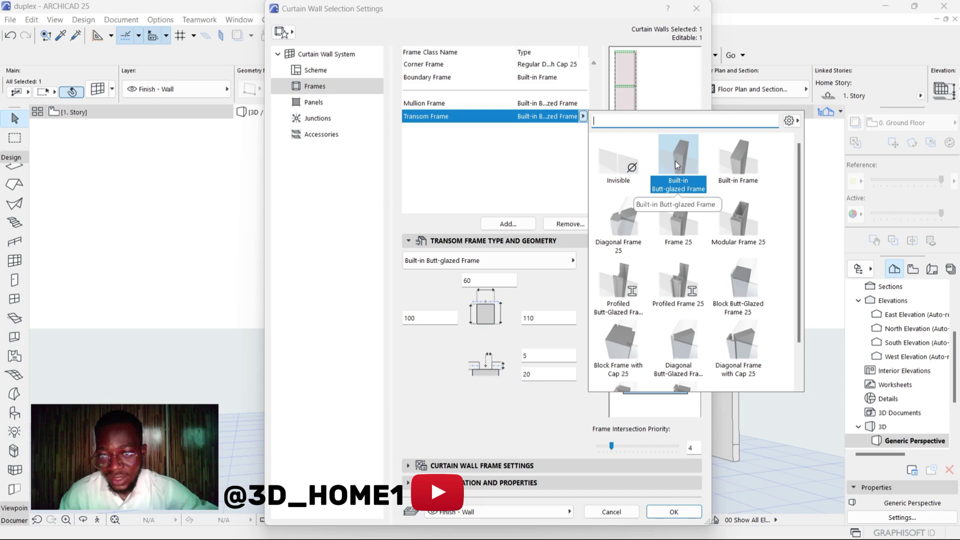
pyautogui.click(678, 165)
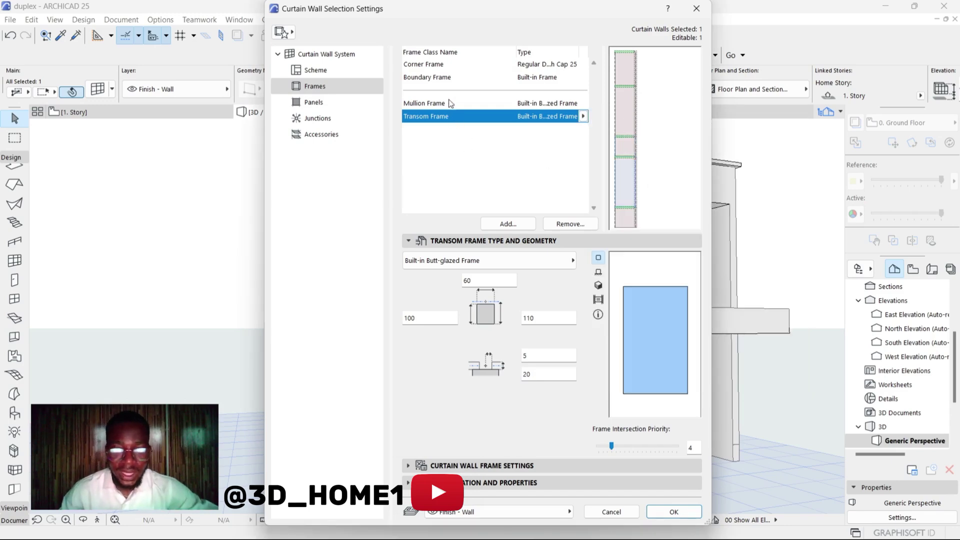
pyautogui.click(428, 66)
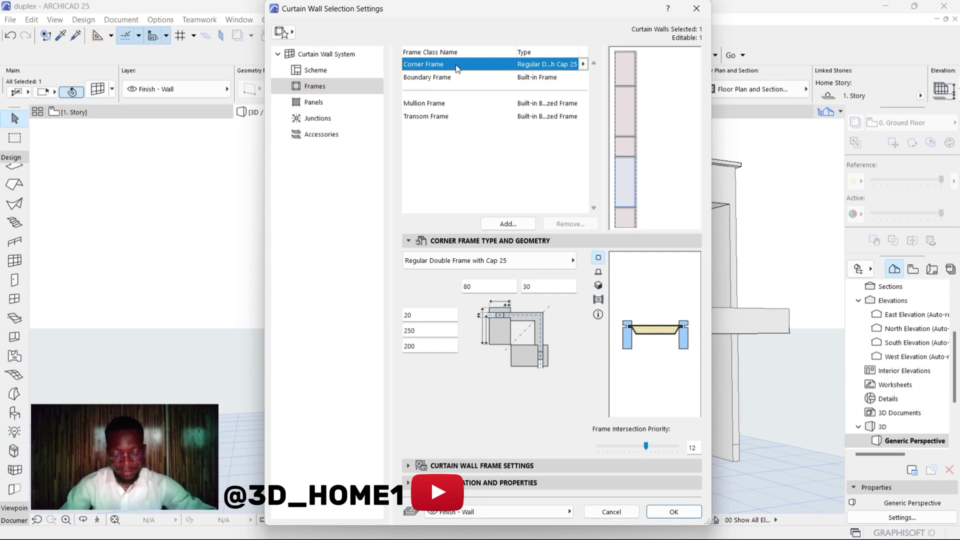
pyautogui.click(583, 64)
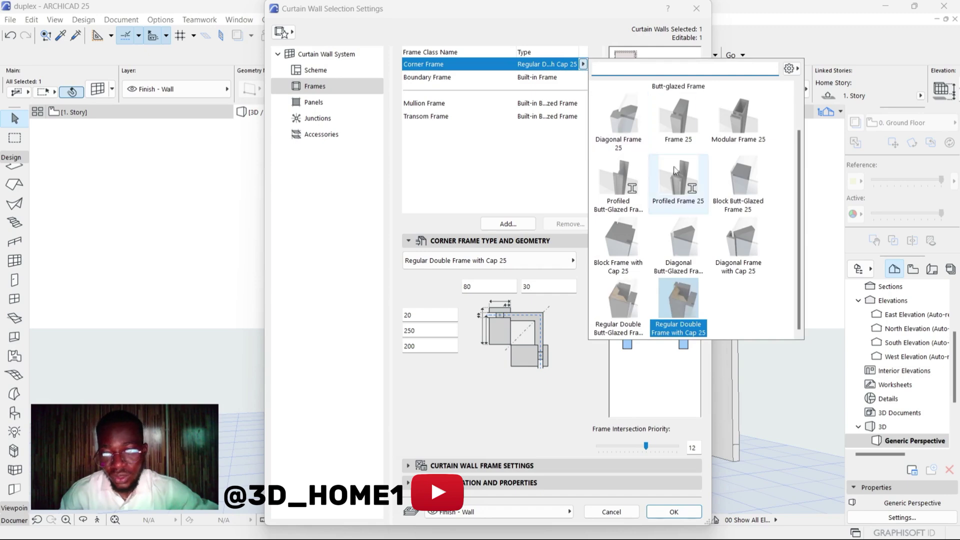
pyautogui.click(669, 125)
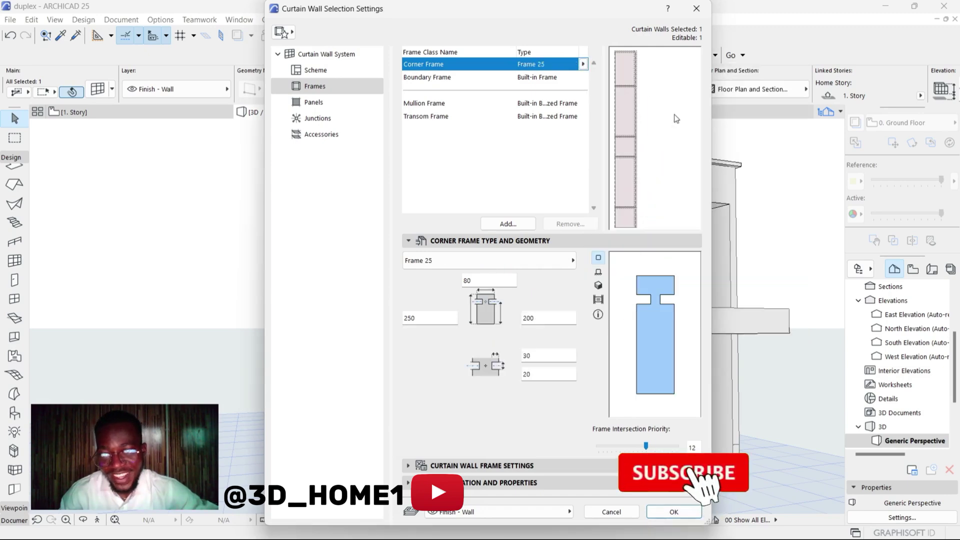
pyautogui.click(582, 64)
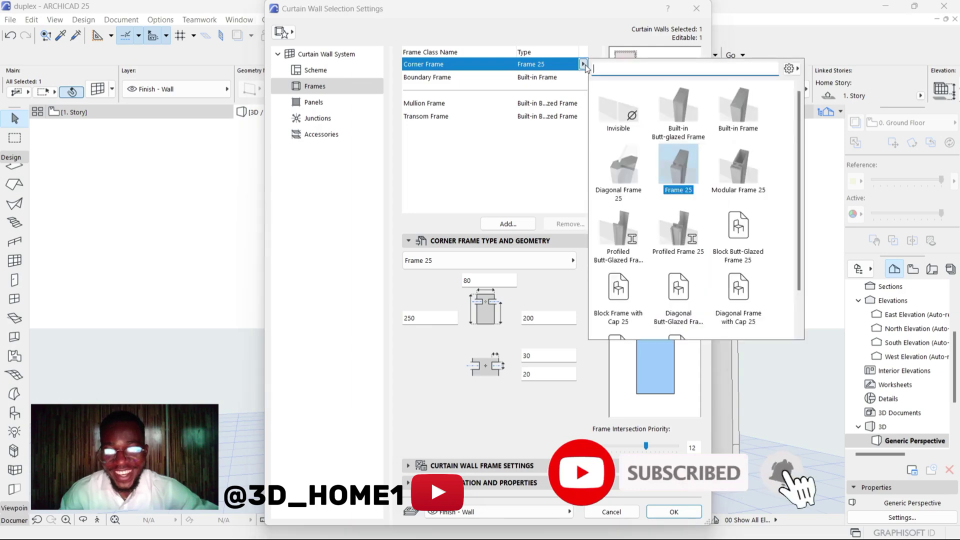
pyautogui.click(672, 115)
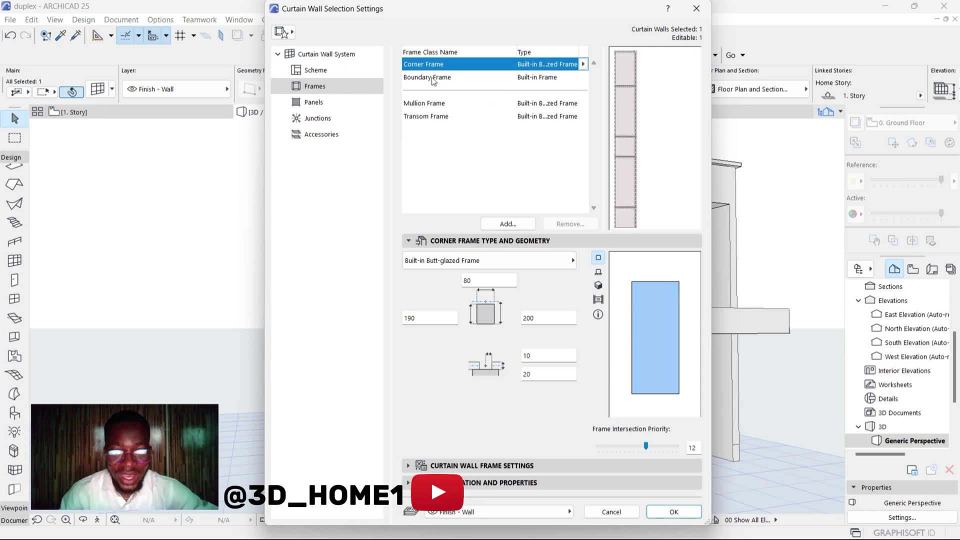
# Set the boundary frame type to Built-in Butt-glazed Frame and apply the curtain wall's frame settings.
pyautogui.click(500, 78)
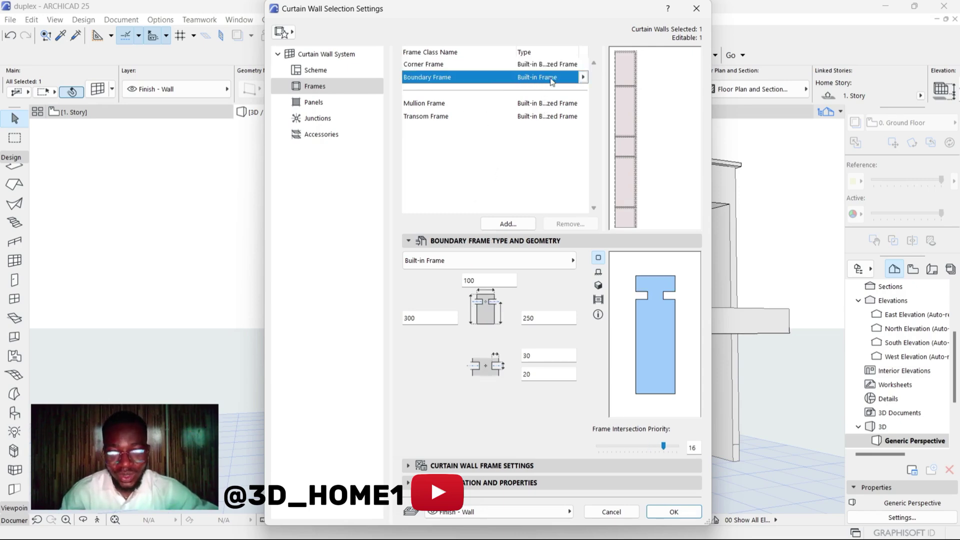
pyautogui.click(581, 77)
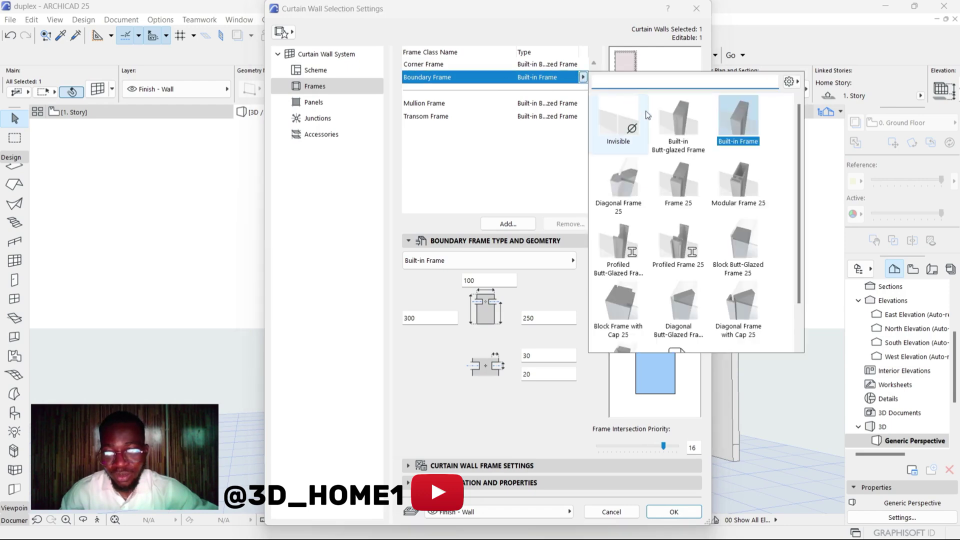
pyautogui.click(671, 124)
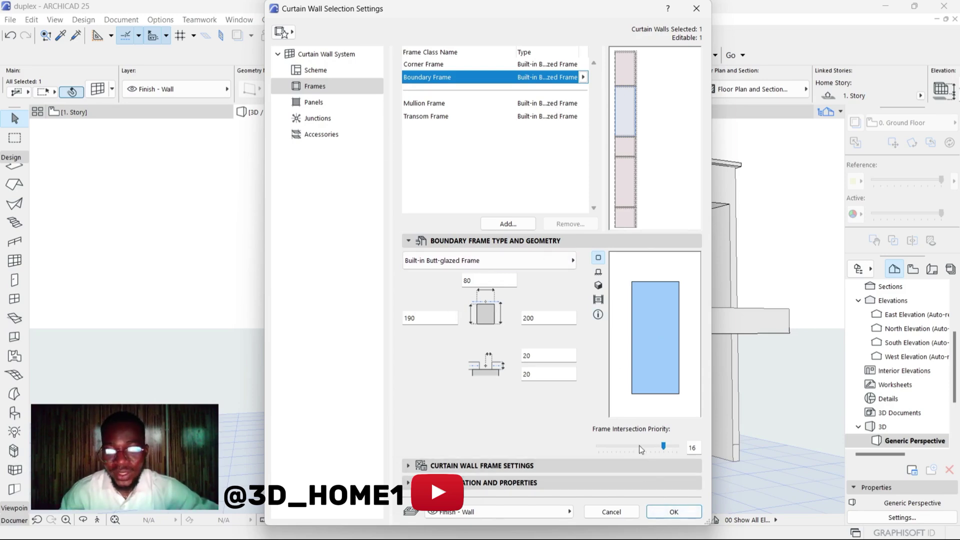
pyautogui.click(669, 512)
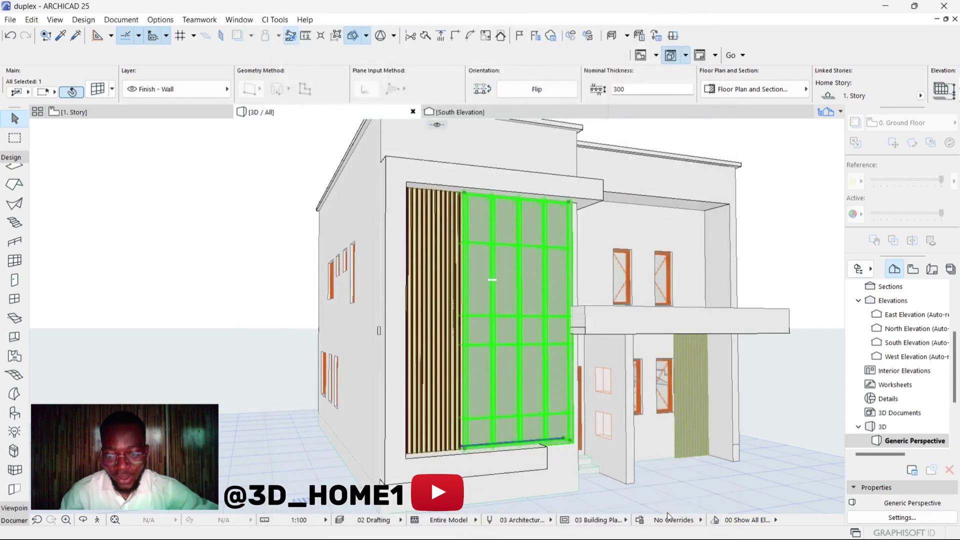
# Examine the new curtain wall's frame lines in 3D, both close up and in the context of the whole facade.
pyautogui.scroll(5, 541, 402)
pyautogui.scroll(3, 542, 403)
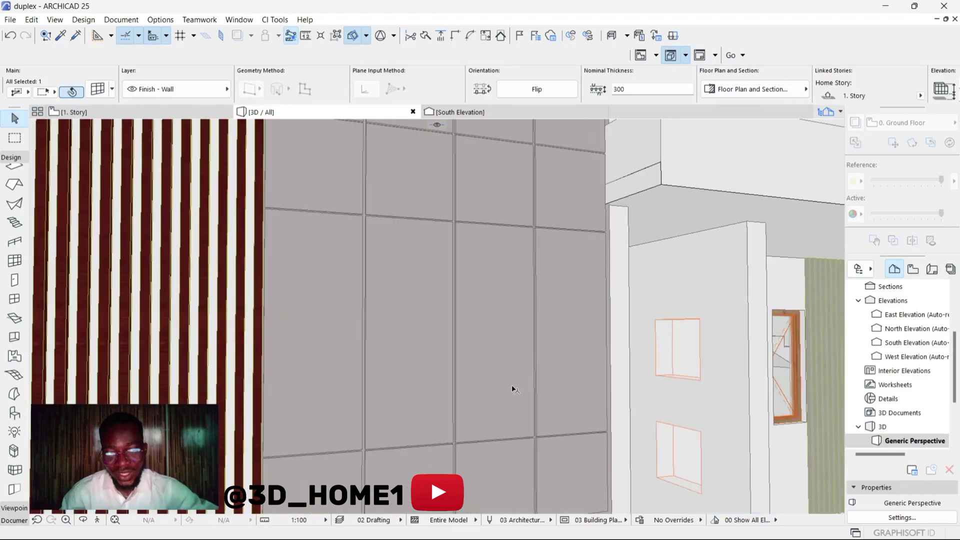
pyautogui.click(513, 389)
pyautogui.keyDown('shift'); pyautogui.moveTo(522, 385); pyautogui.dragTo(518, 329, button='middle'); pyautogui.keyUp('shift')
pyautogui.scroll(-3, 518, 328)
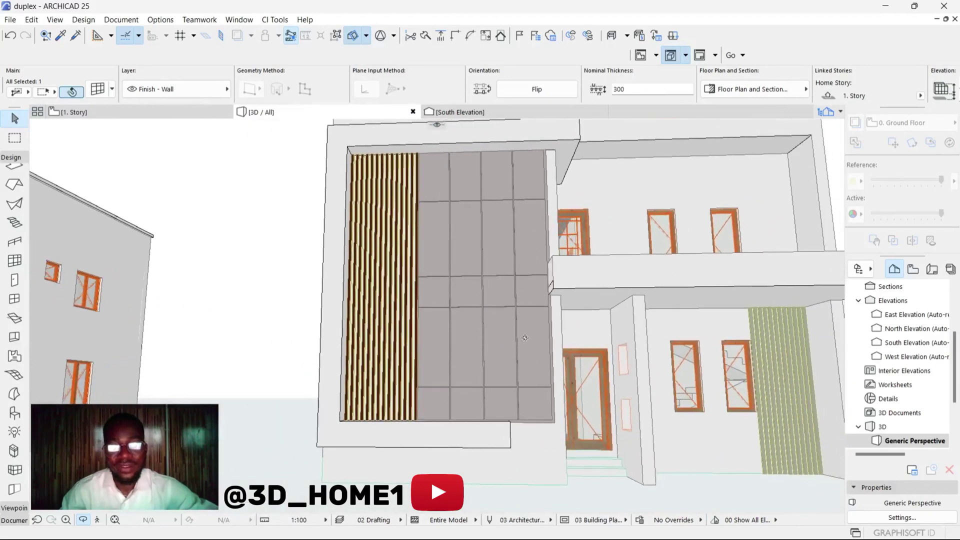
pyautogui.scroll(-3, 495, 329)
pyautogui.scroll(2, 472, 329)
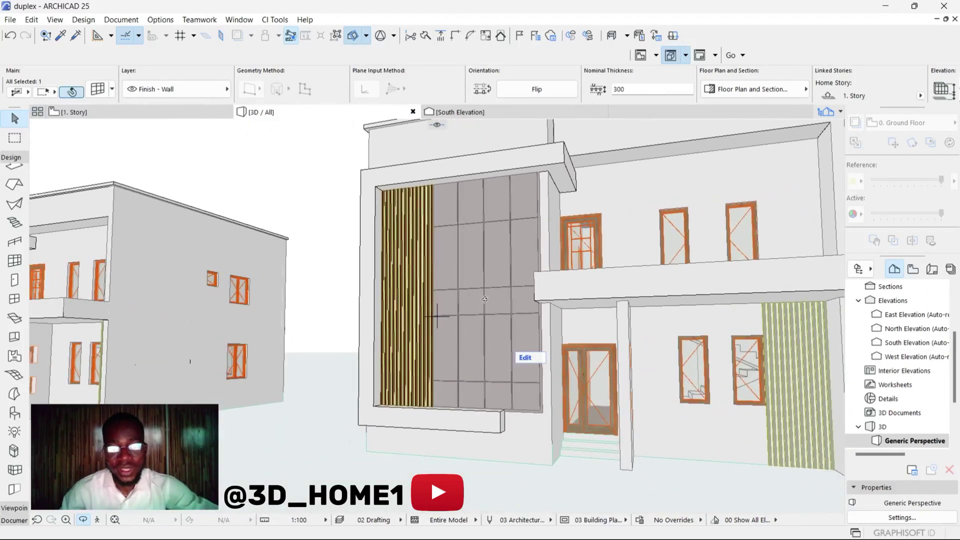
pyautogui.click(479, 281)
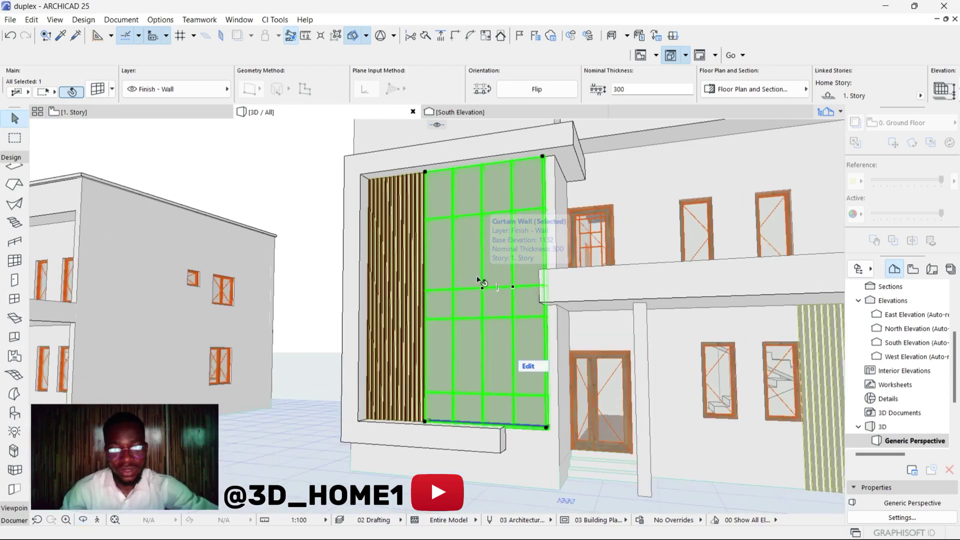
pyautogui.scroll(3, 470, 265)
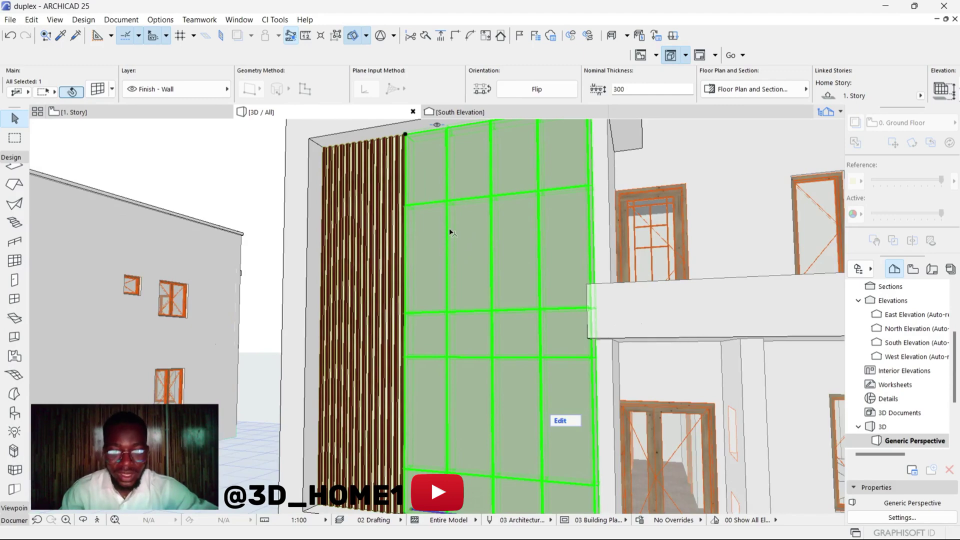
pyautogui.click(469, 245)
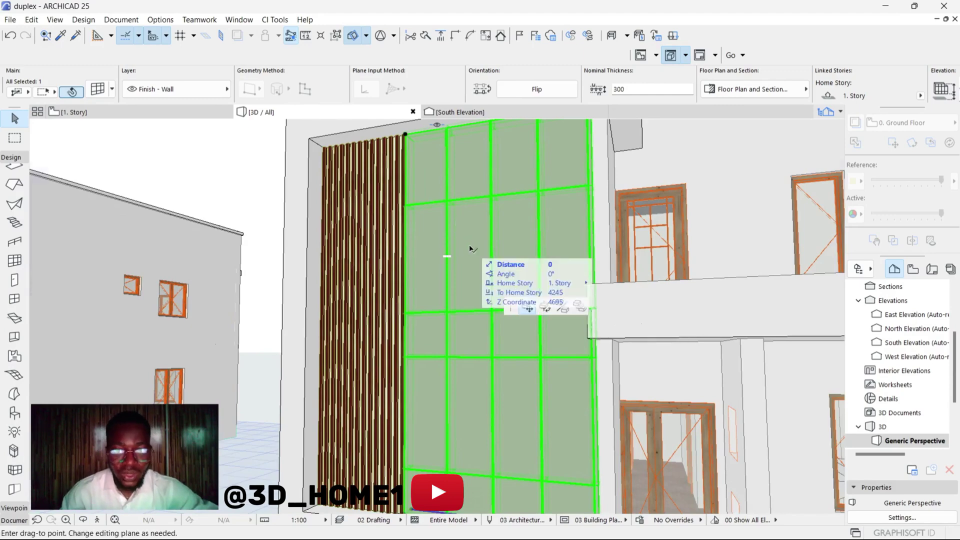
pyautogui.moveTo(469, 245); pyautogui.dragTo(451, 315, button='middle')
pyautogui.click(451, 315)
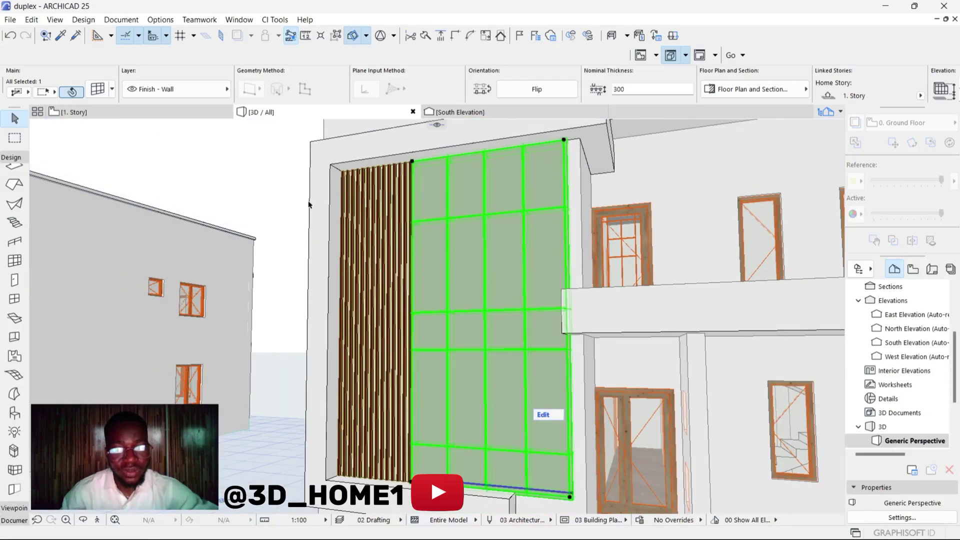
# Override the surface of the curtain wall's mullion frames with Glass - Blue.
pyautogui.click(93, 89)
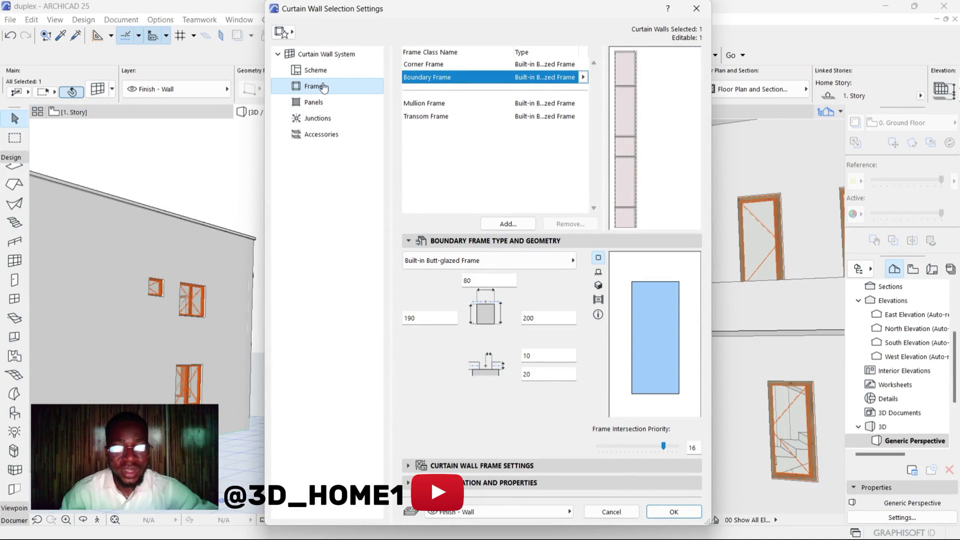
pyautogui.click(429, 104)
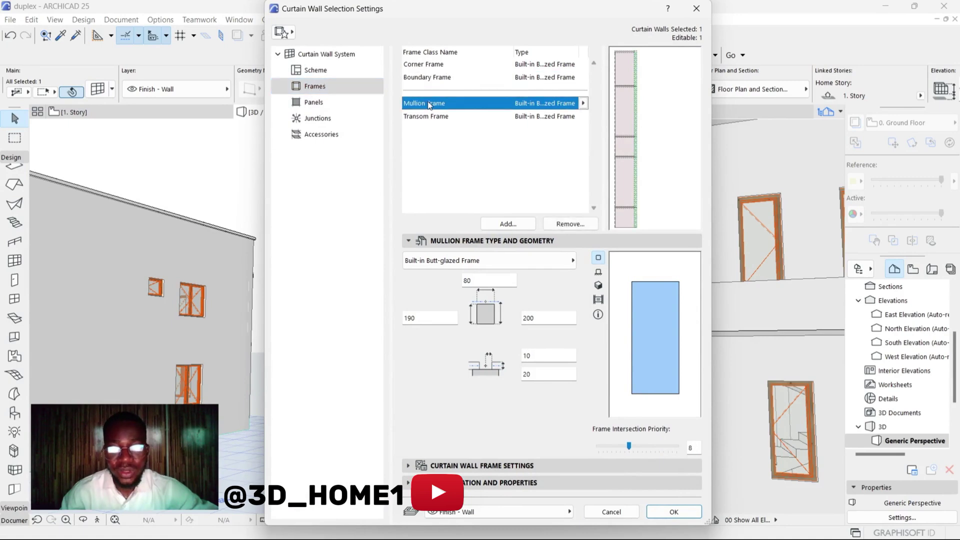
pyautogui.click(476, 465)
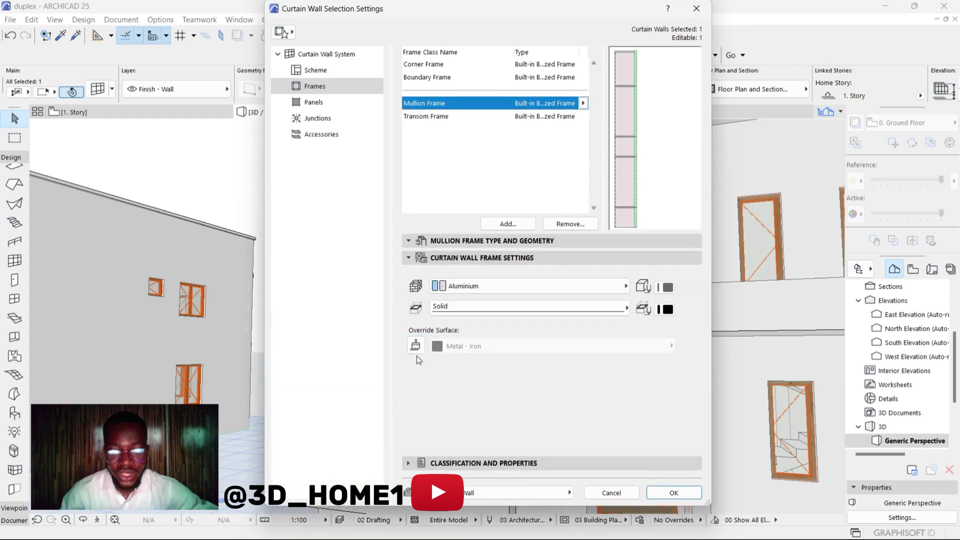
pyautogui.click(416, 345)
pyautogui.click(439, 348)
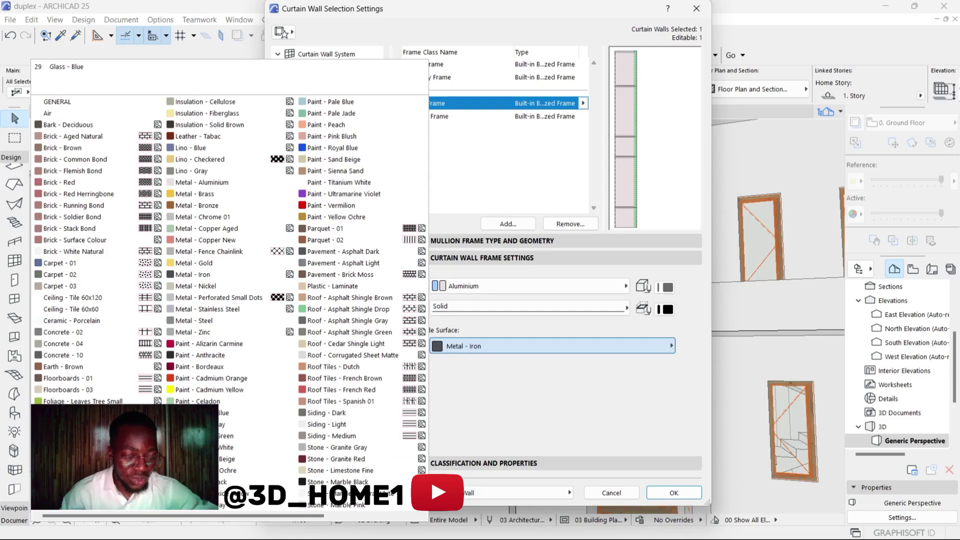
pyautogui.click(80, 412)
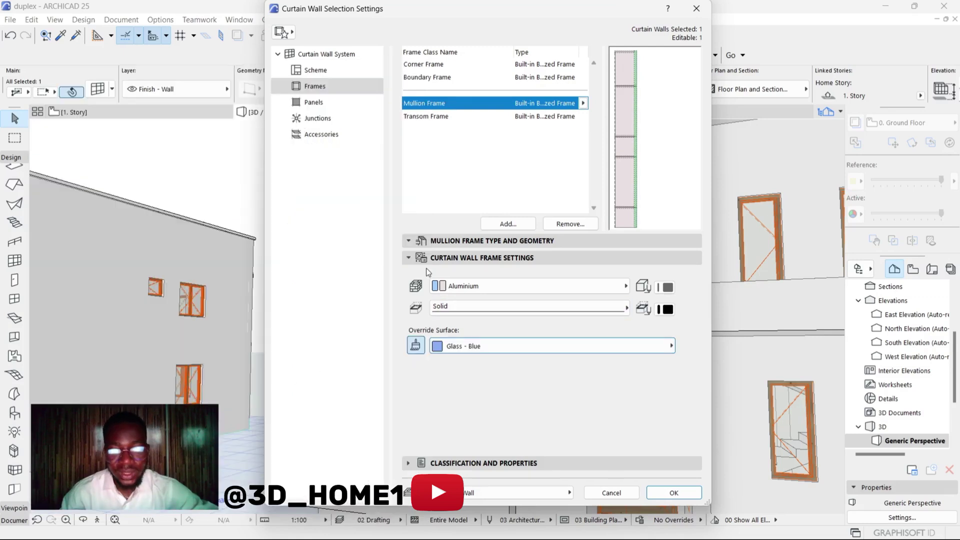
# Override all three surfaces of the curtain wall's main panels with Glass - Blue and link the surfaces together.
pyautogui.click(422, 119)
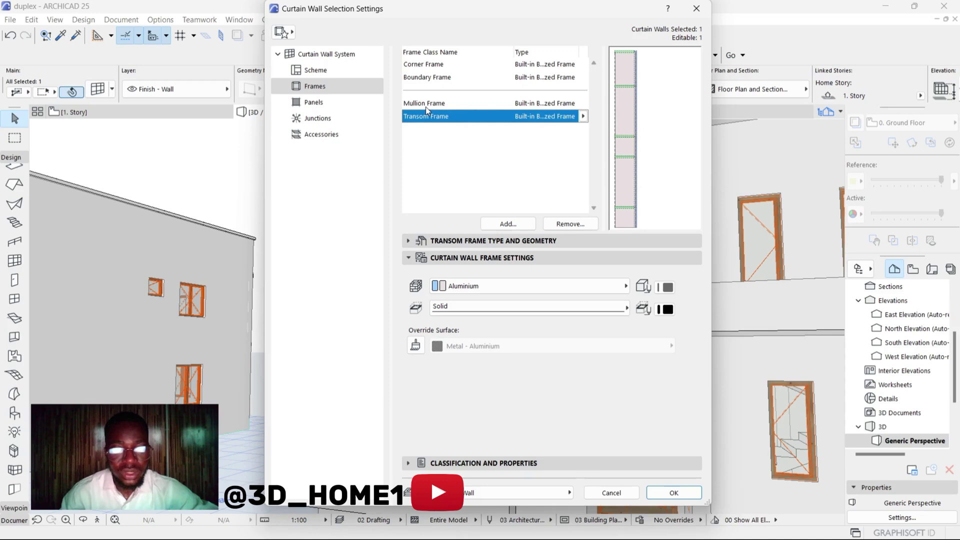
pyautogui.click(315, 102)
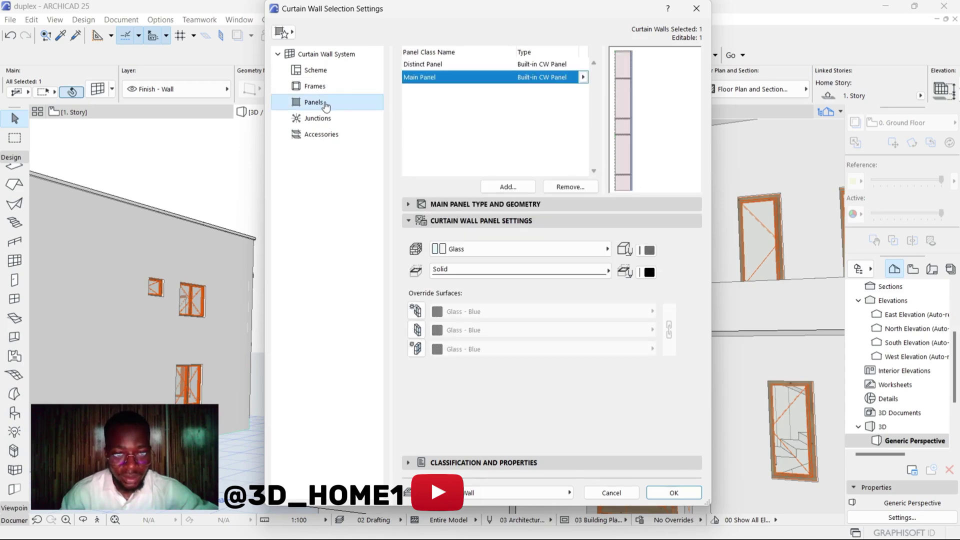
pyautogui.click(416, 311)
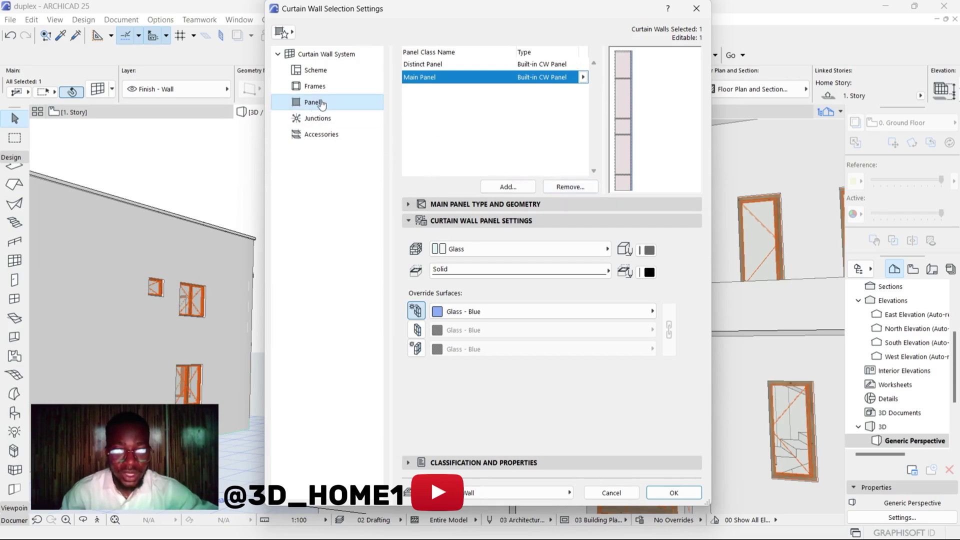
pyautogui.click(417, 330)
pyautogui.click(416, 349)
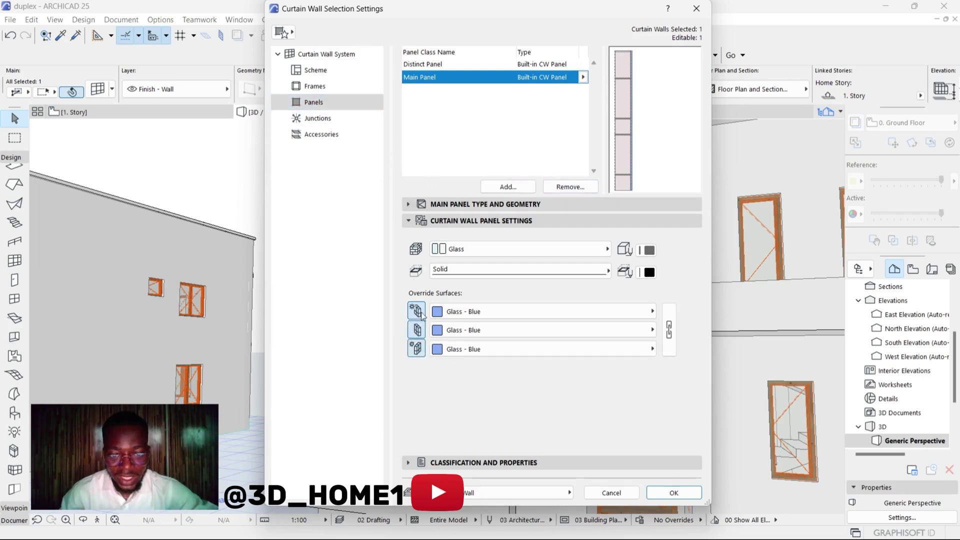
pyautogui.click(669, 332)
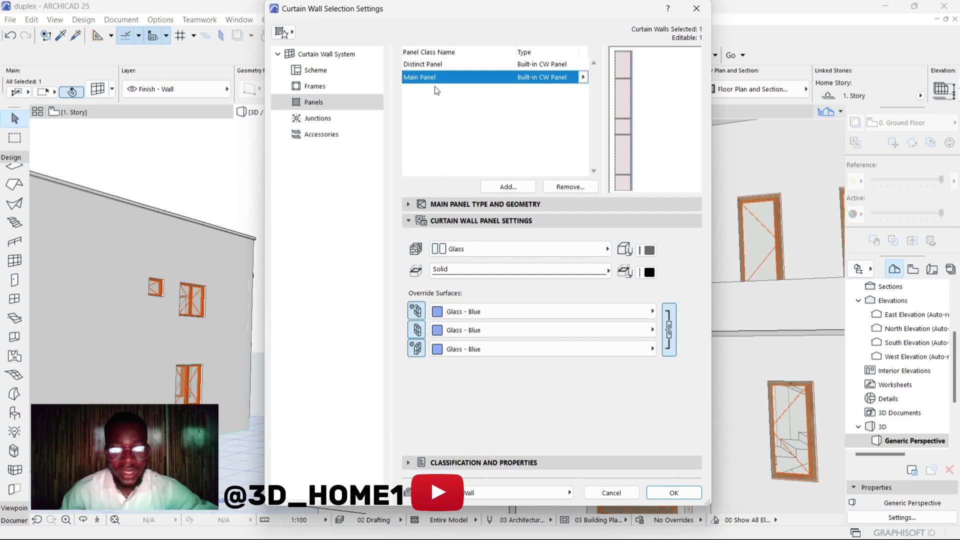
# Override the distinct panels' three linked surfaces with Glass - Blue and apply the curtain wall settings.
pyautogui.click(436, 66)
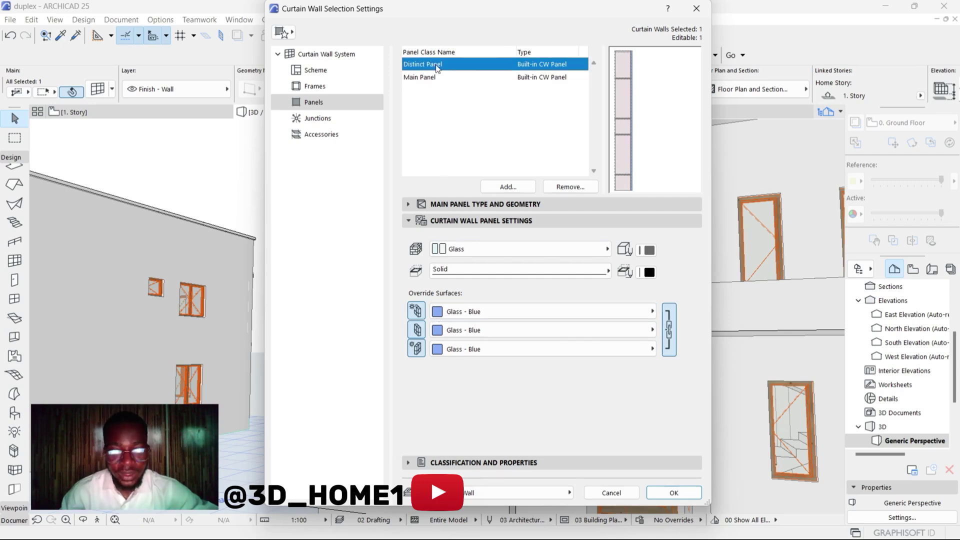
pyautogui.click(418, 318)
pyautogui.click(418, 330)
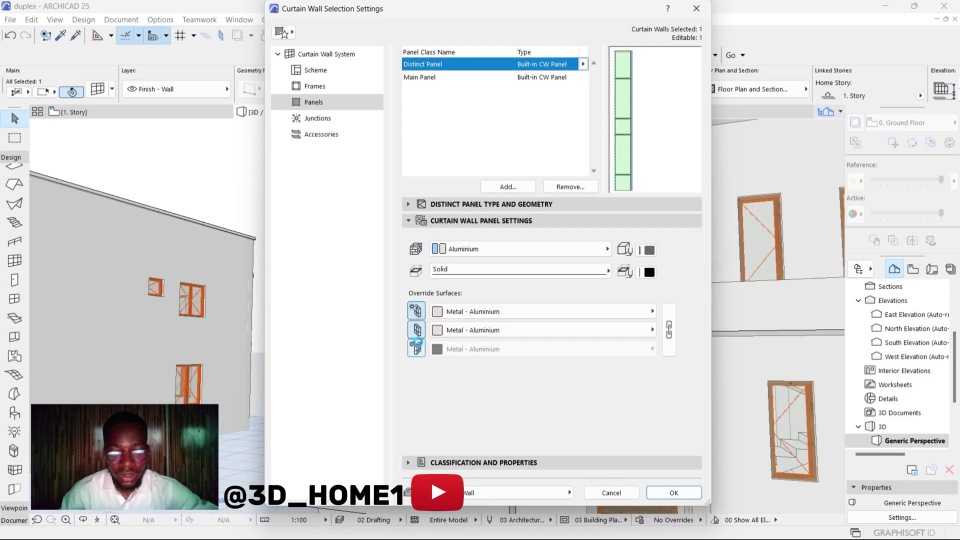
pyautogui.click(417, 348)
pyautogui.click(668, 328)
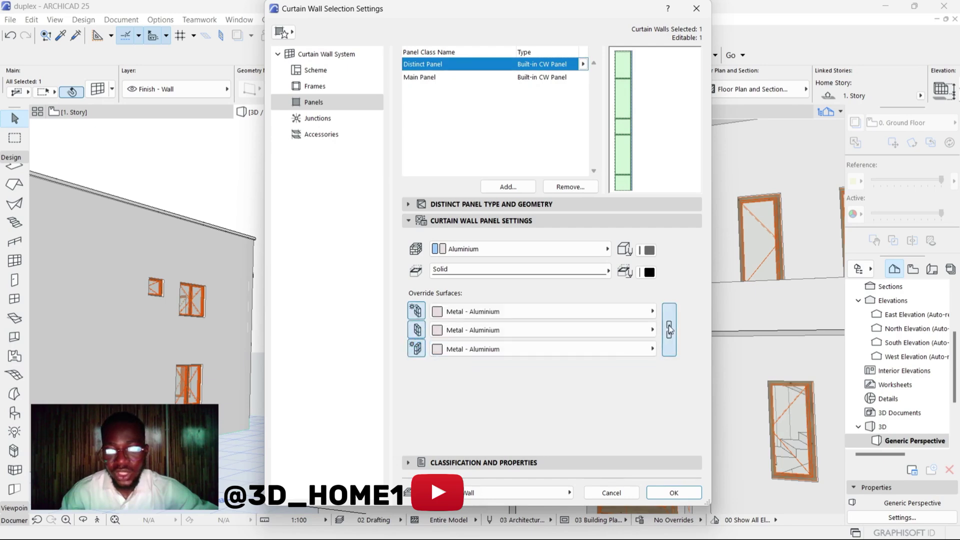
pyautogui.click(439, 313)
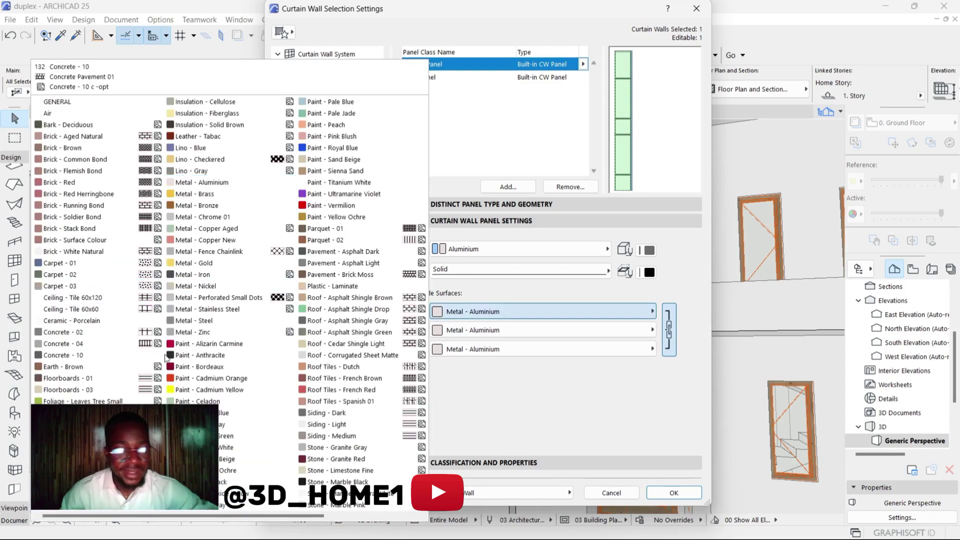
pyautogui.click(75, 412)
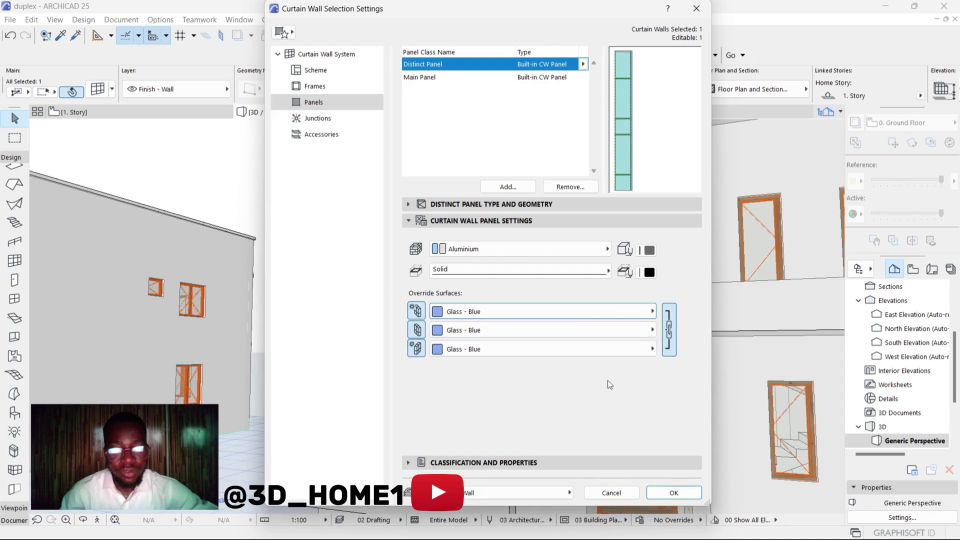
pyautogui.click(673, 493)
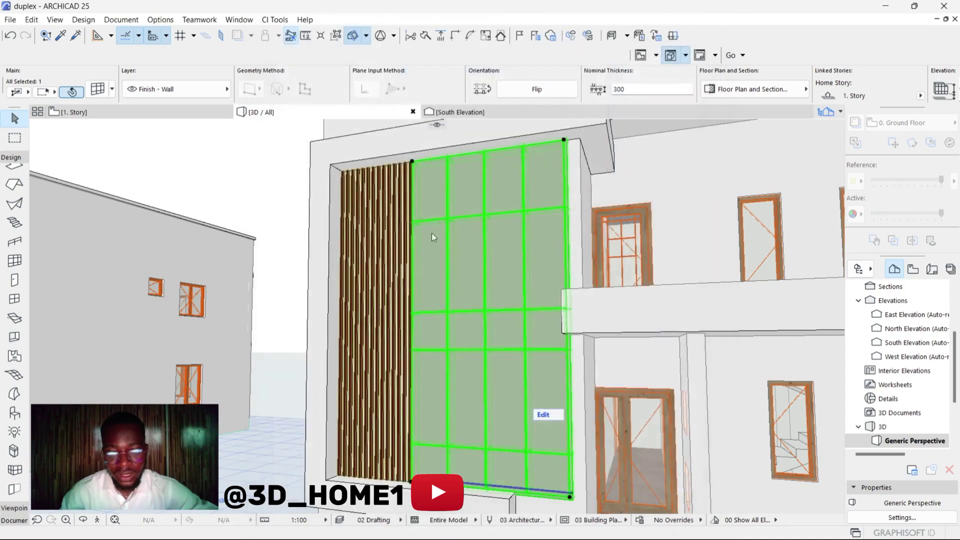
# Override the surface of the curtain wall's transom frames with Metal - Iron.
pyautogui.scroll(3, 476, 250)
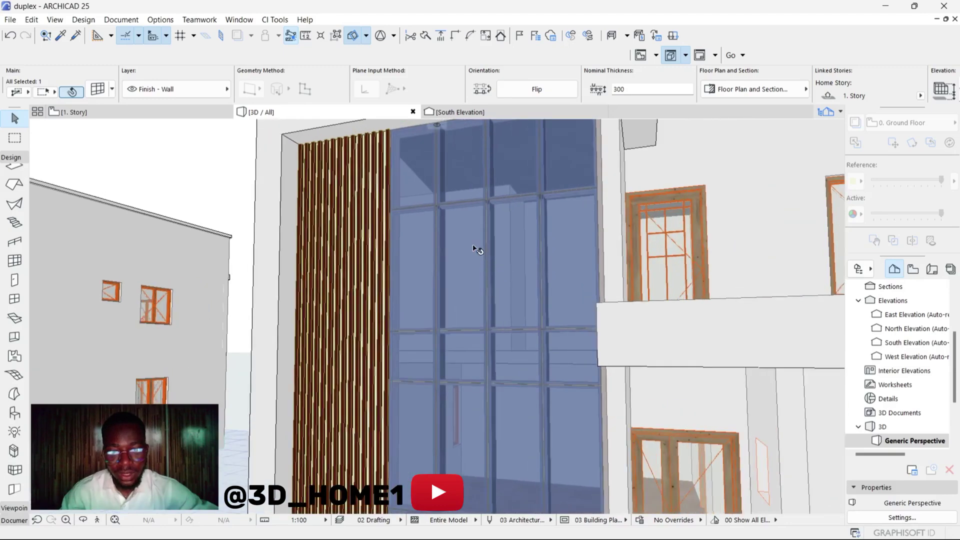
pyautogui.scroll(-2, 465, 240)
pyautogui.scroll(2, 459, 225)
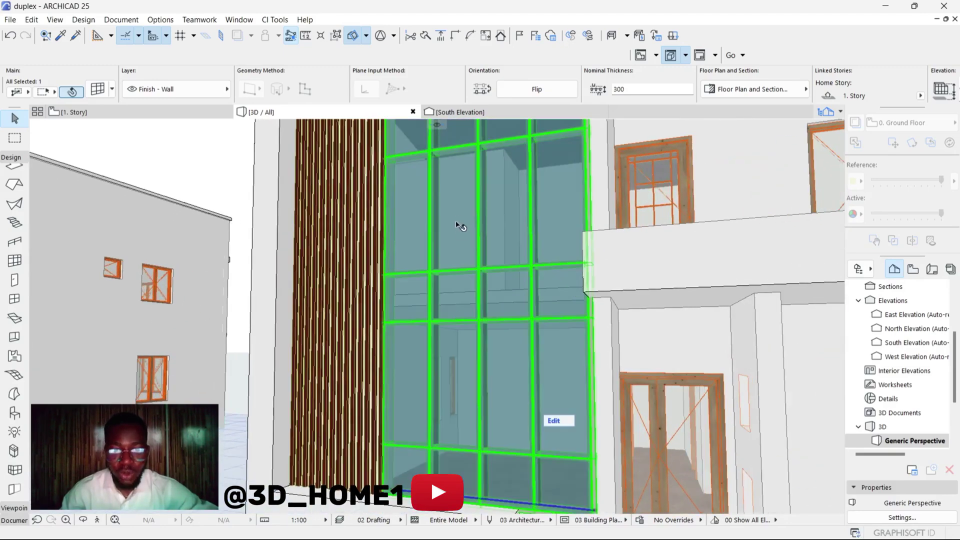
pyautogui.scroll(3, 440, 245)
pyautogui.scroll(5, 427, 261)
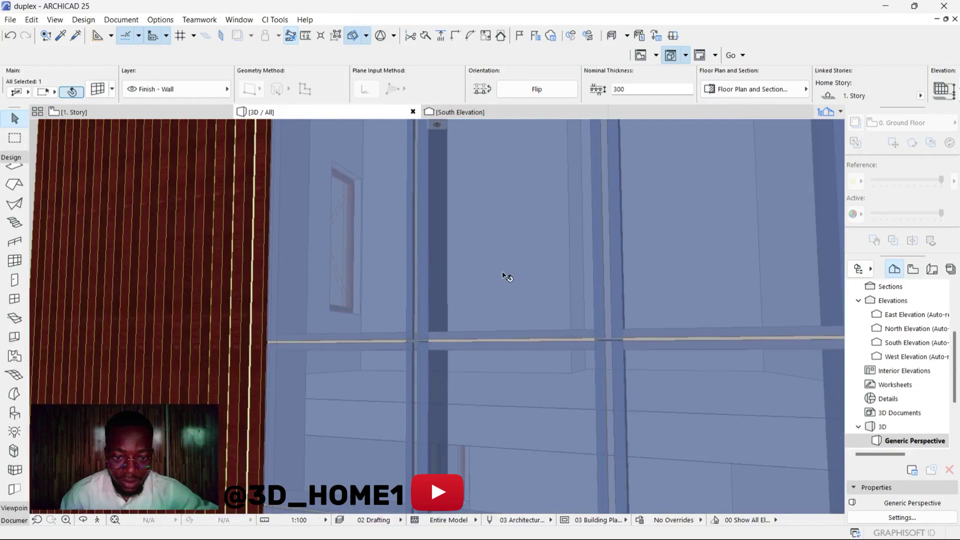
pyautogui.scroll(-2, 502, 280)
pyautogui.click(476, 259)
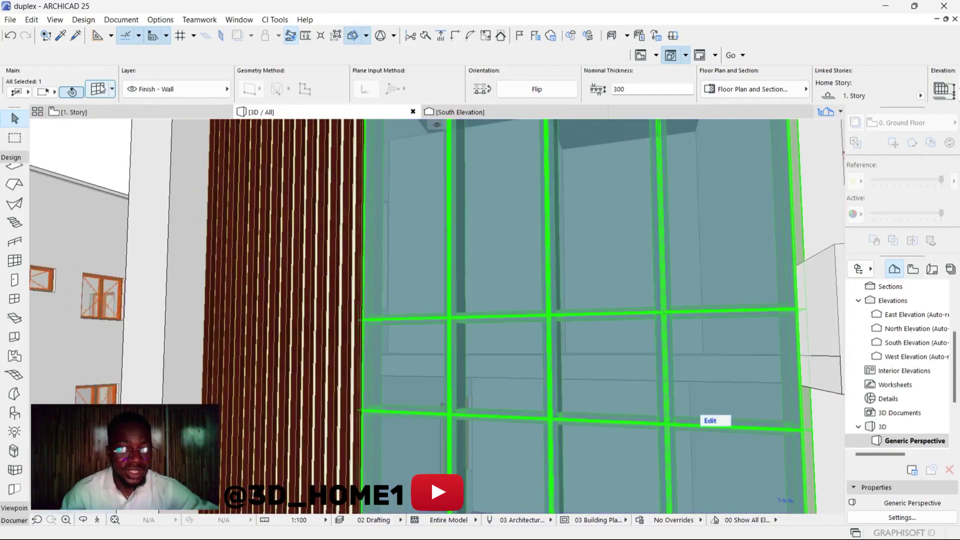
pyautogui.doubleClick(405, 200)
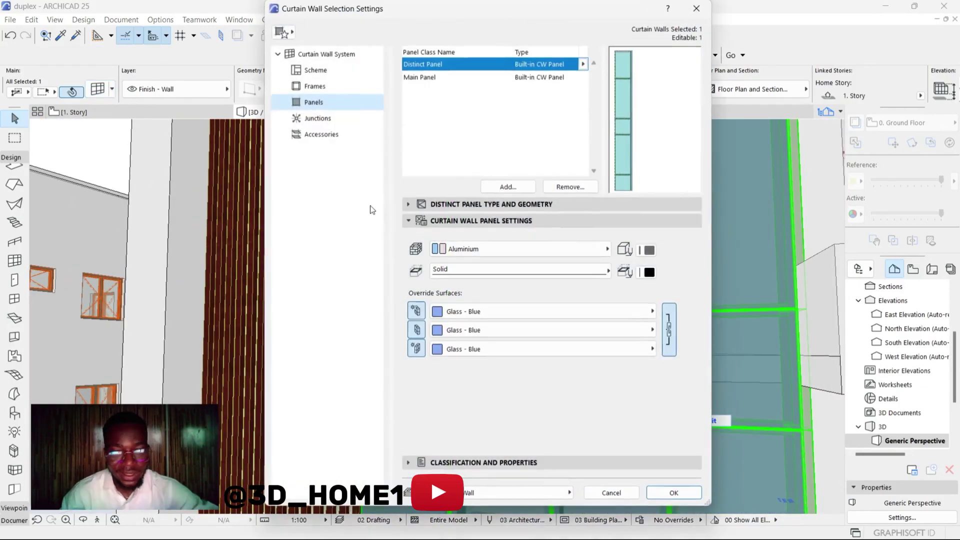
pyautogui.click(314, 88)
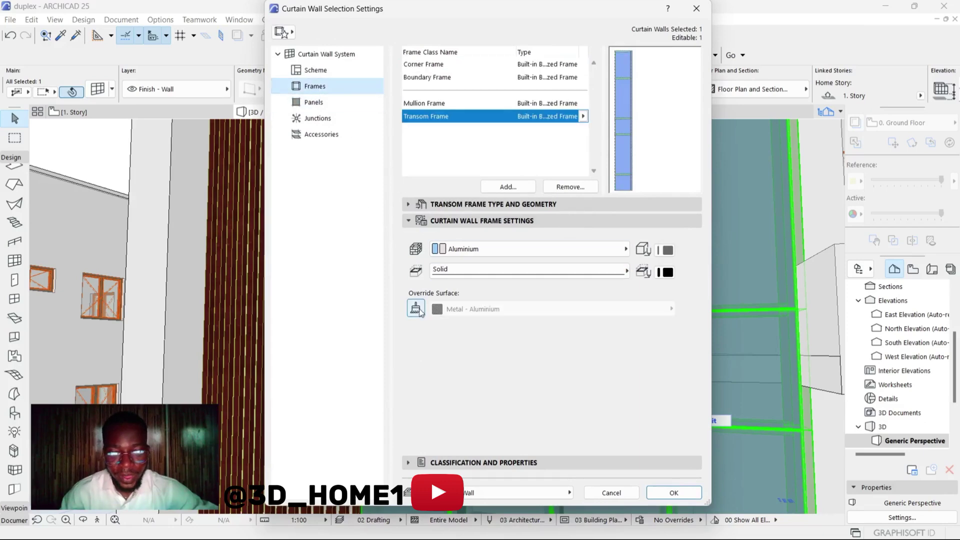
pyautogui.click(438, 310)
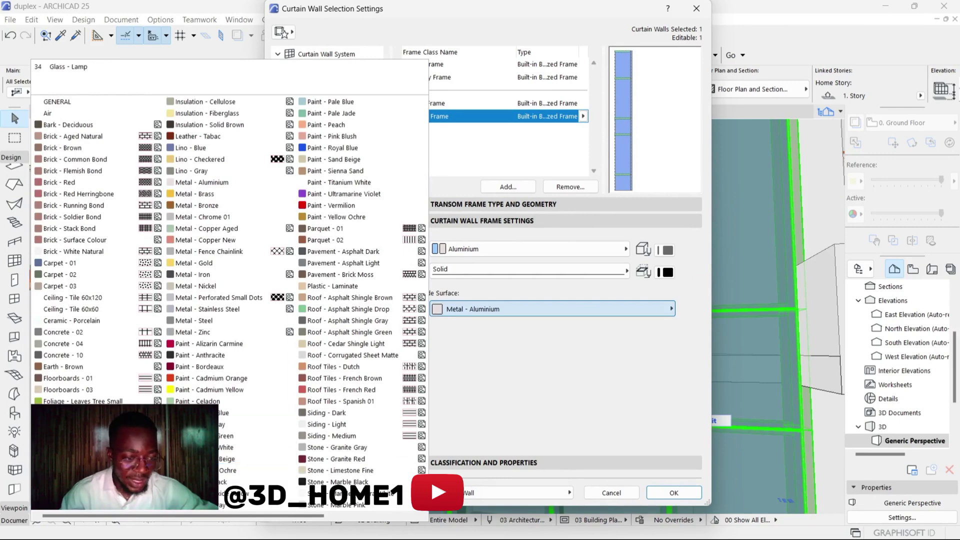
pyautogui.scroll(-2, 165, 464)
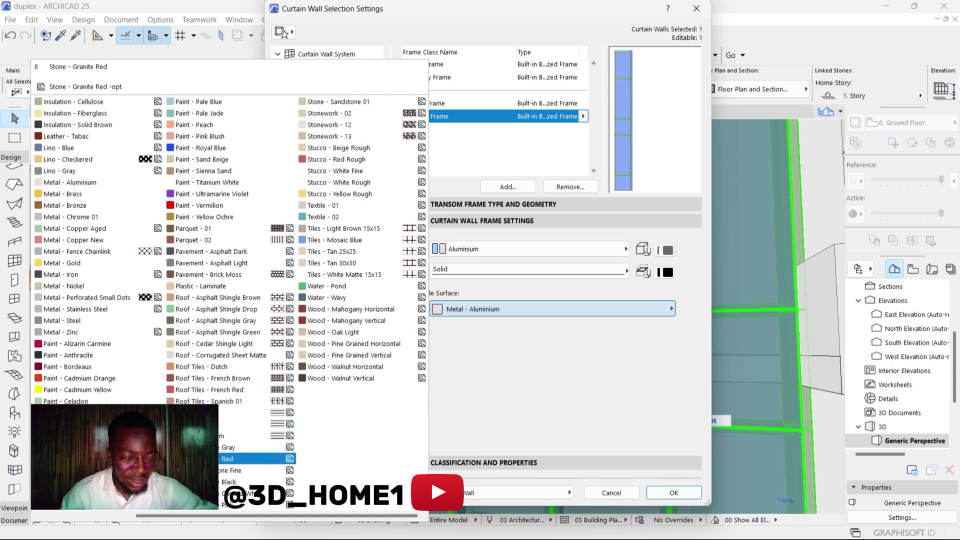
pyautogui.scroll(2, 210, 300)
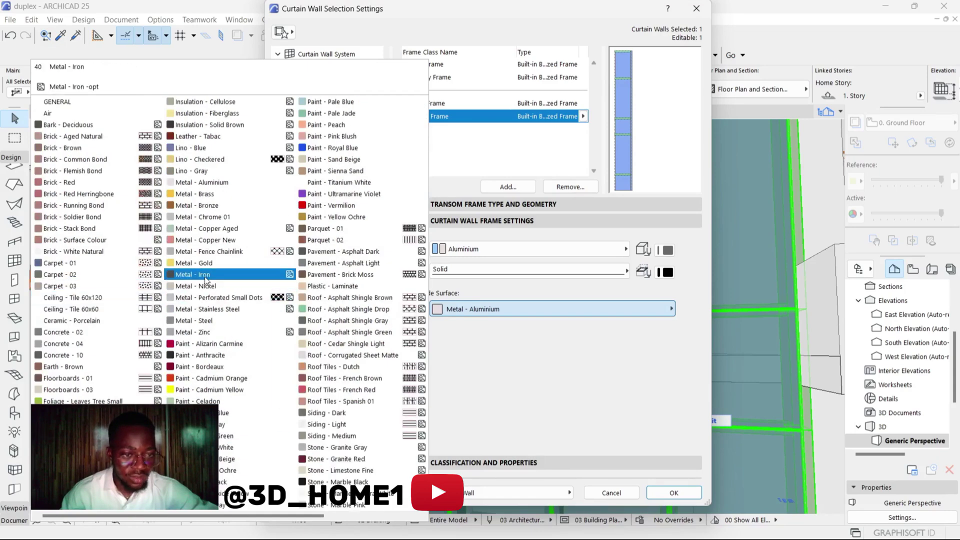
pyautogui.click(206, 278)
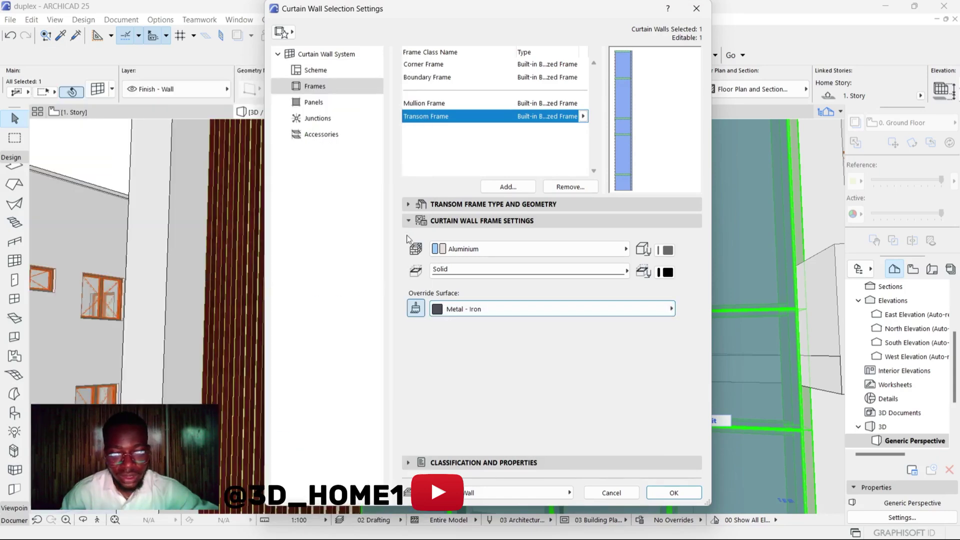
# Change the mullion frames' override surface to Metal - Iron and apply the curtain wall's frame settings.
pyautogui.click(419, 103)
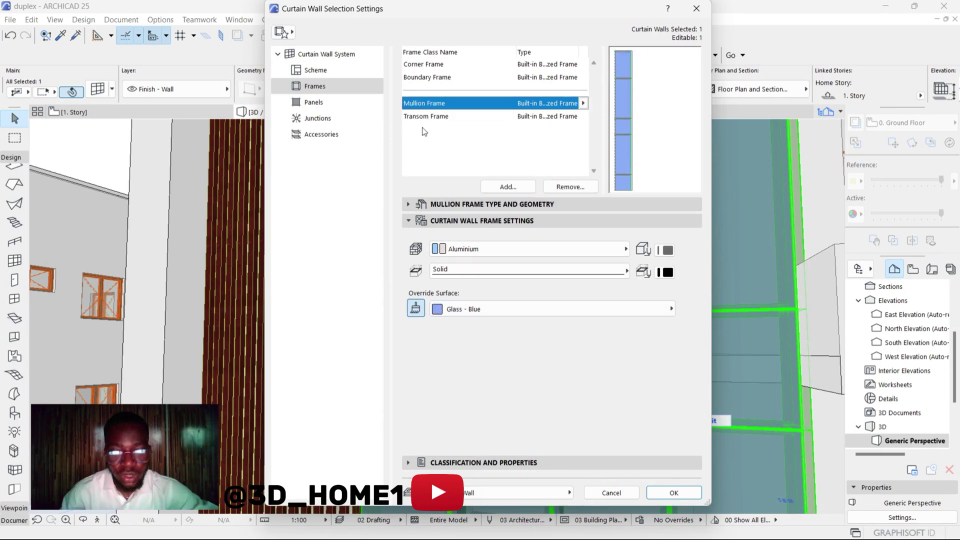
pyautogui.click(434, 309)
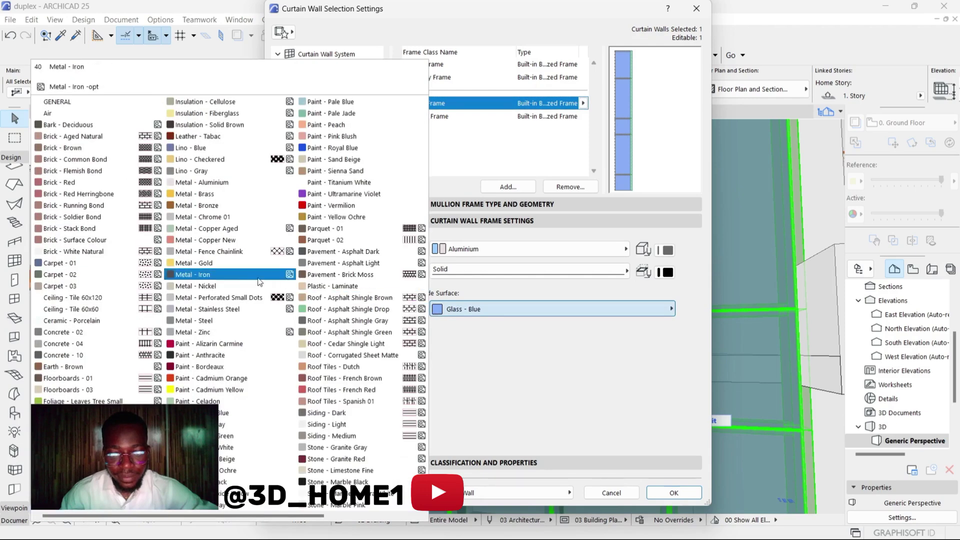
pyautogui.click(203, 276)
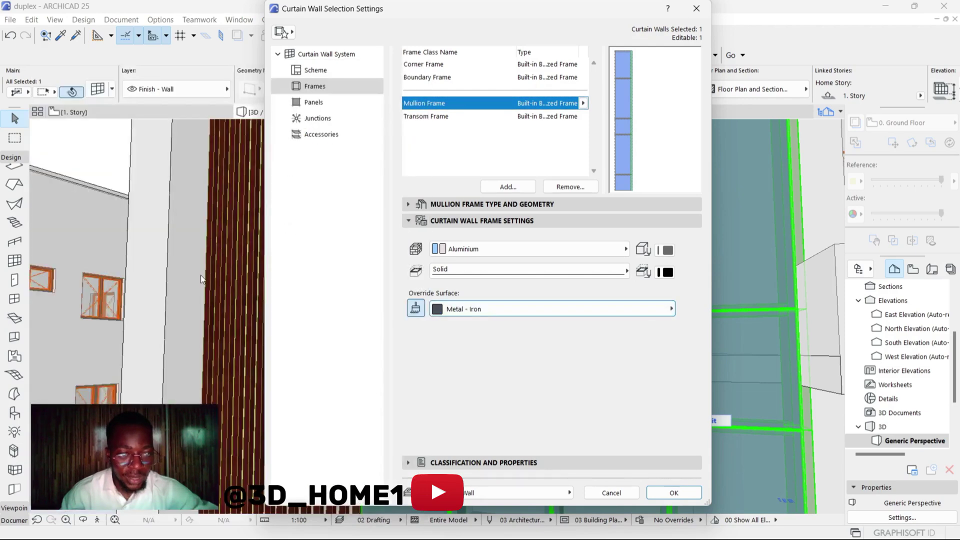
pyautogui.click(662, 492)
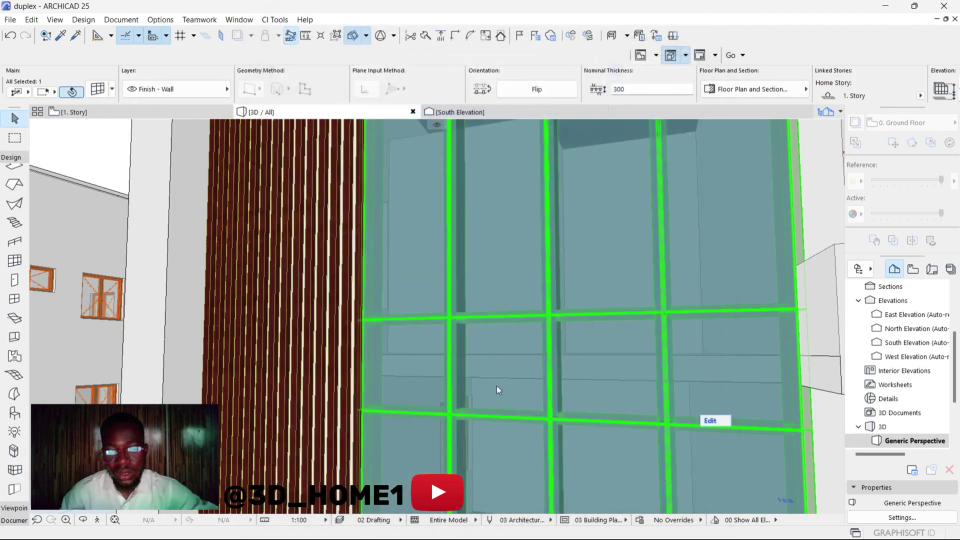
# Examine the curtain wall's frames and glass in 3D, close up and from different angles, and compare them with the neighbouring duplex.
pyautogui.scroll(-5, 363, 296)
pyautogui.scroll(-3, 364, 295)
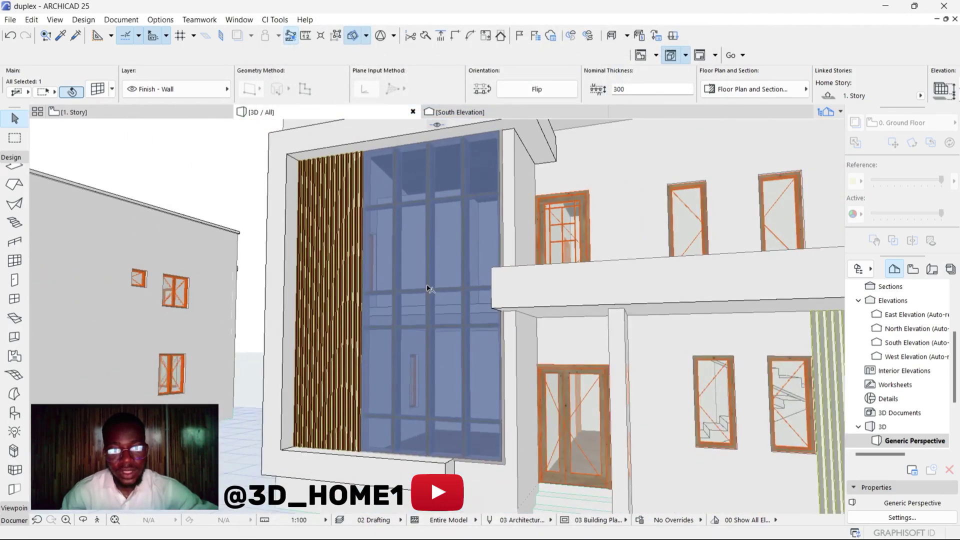
pyautogui.click(428, 289)
pyautogui.keyDown('shift'); pyautogui.moveTo(428, 285); pyautogui.dragTo(575, 282, button='middle'); pyautogui.keyUp('shift')
pyautogui.scroll(4, 575, 282)
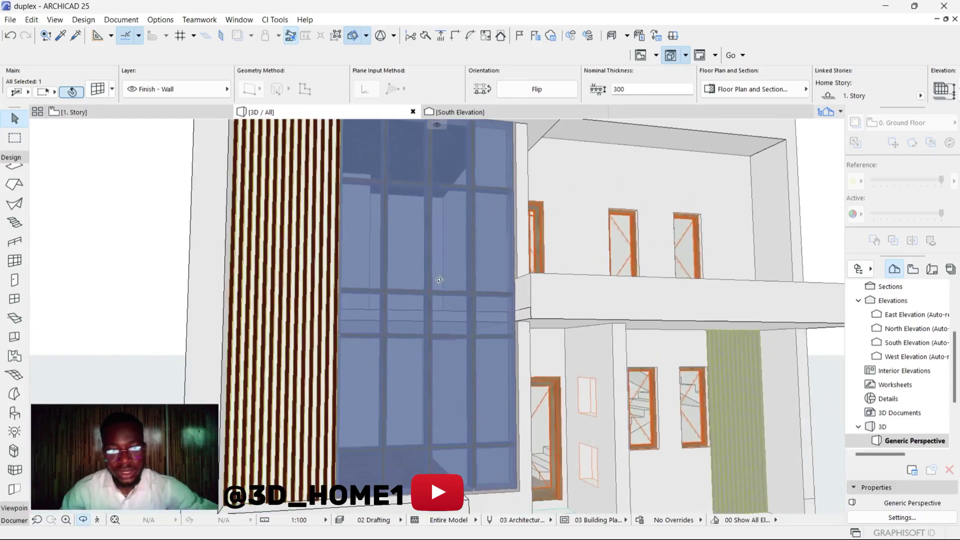
pyautogui.scroll(4, 355, 298)
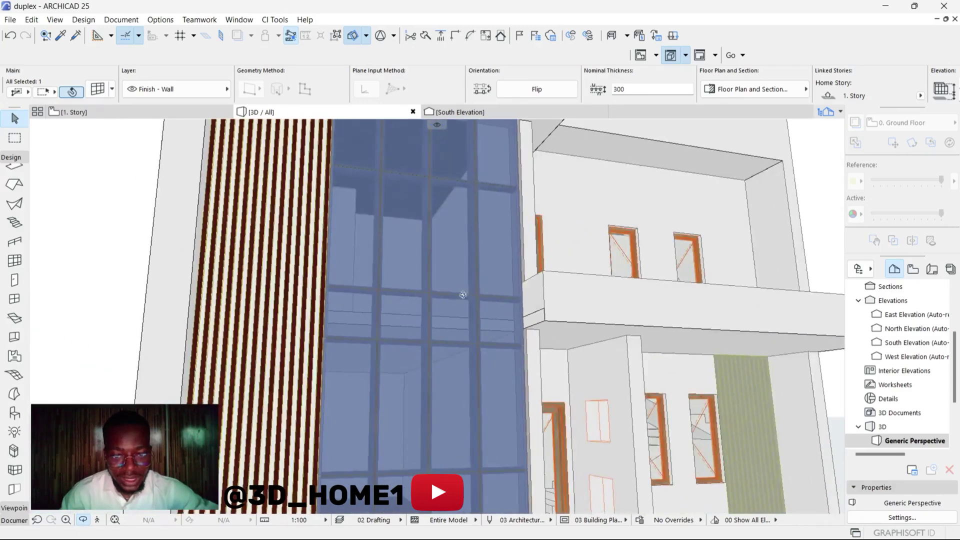
pyautogui.scroll(-6, 452, 287)
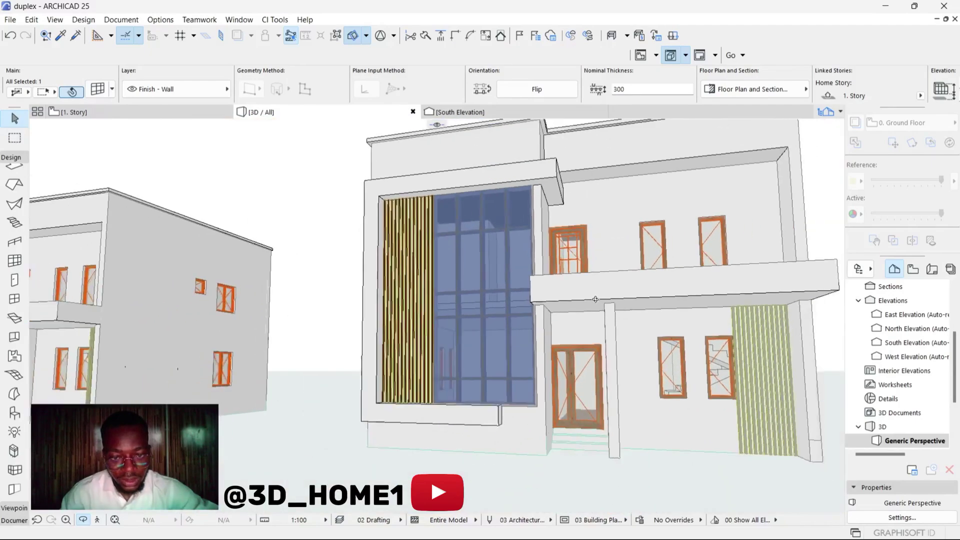
pyautogui.scroll(8, 238, 339)
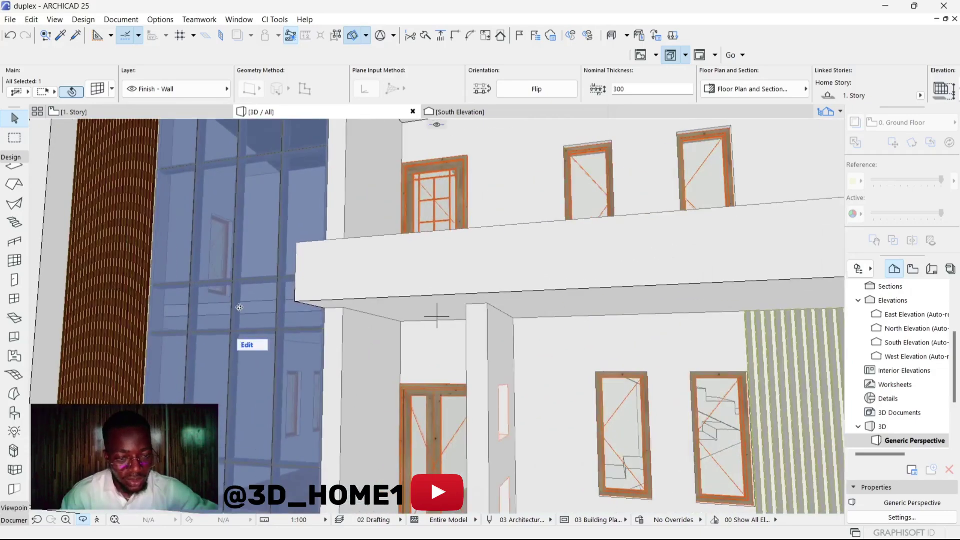
pyautogui.scroll(3, 239, 307)
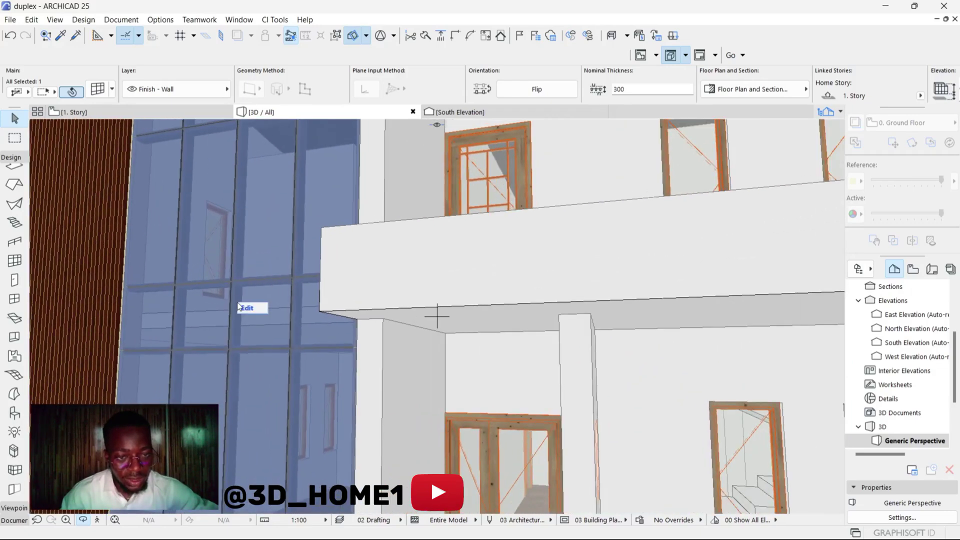
pyautogui.scroll(-2, 234, 306)
pyautogui.scroll(-5, 162, 315)
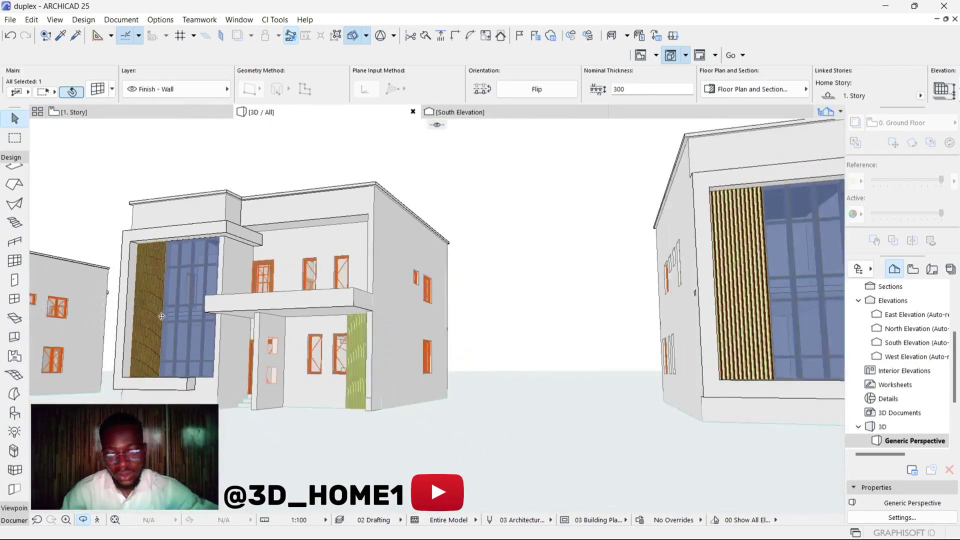
pyautogui.scroll(6, 430, 316)
pyautogui.scroll(2, 430, 315)
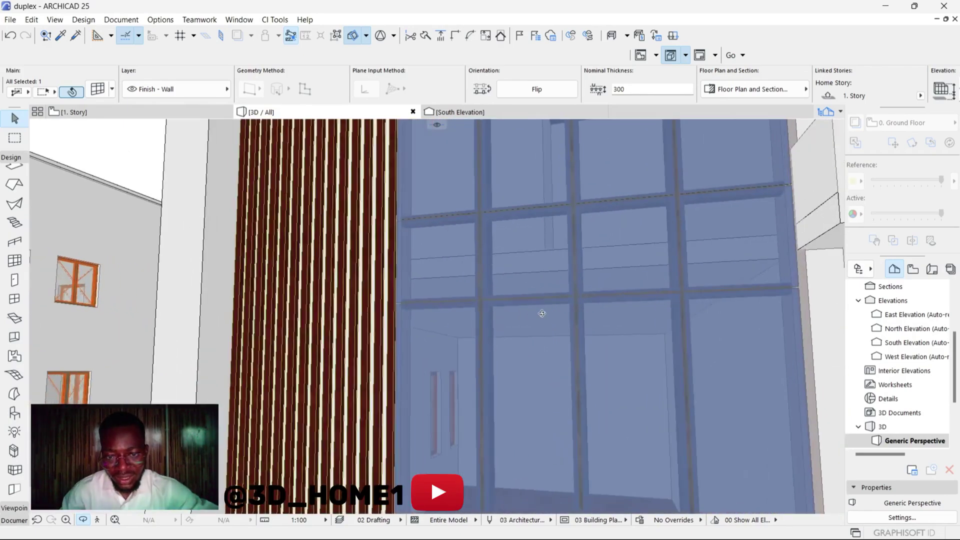
pyautogui.scroll(-2, 449, 325)
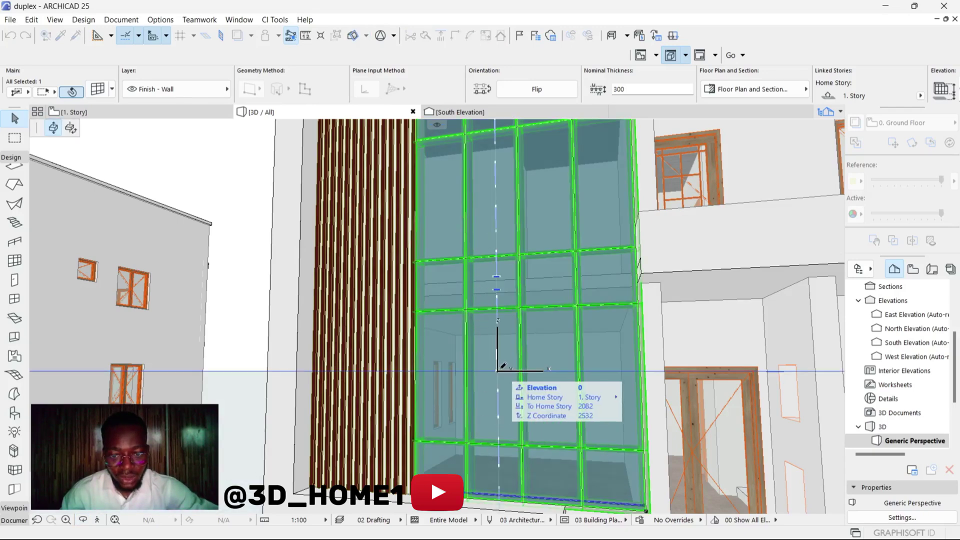
pyautogui.scroll(-1, 464, 370)
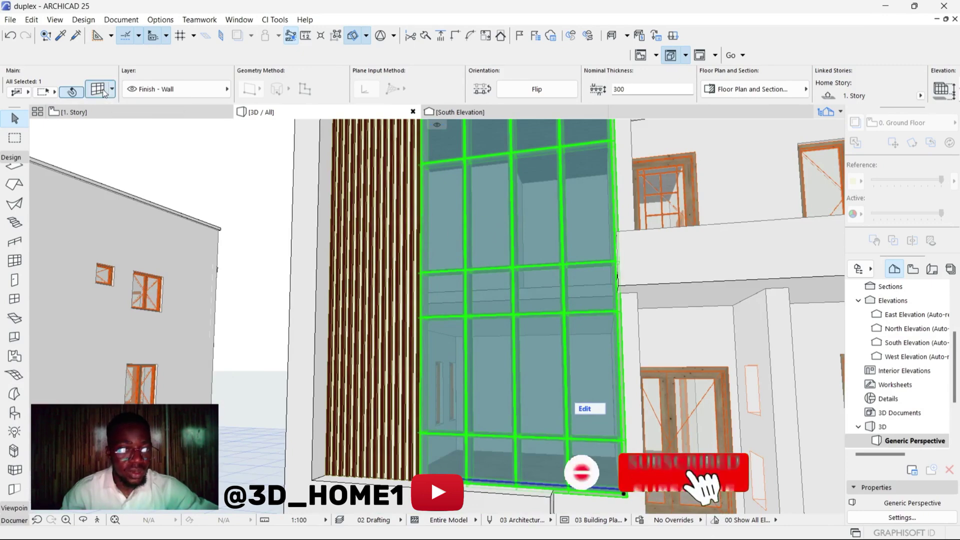
# Resize the curtain wall's mullion frame profile to a width of 50 and a depth offset of 100, and apply the settings.
pyautogui.hotkey('ctrl', 't')
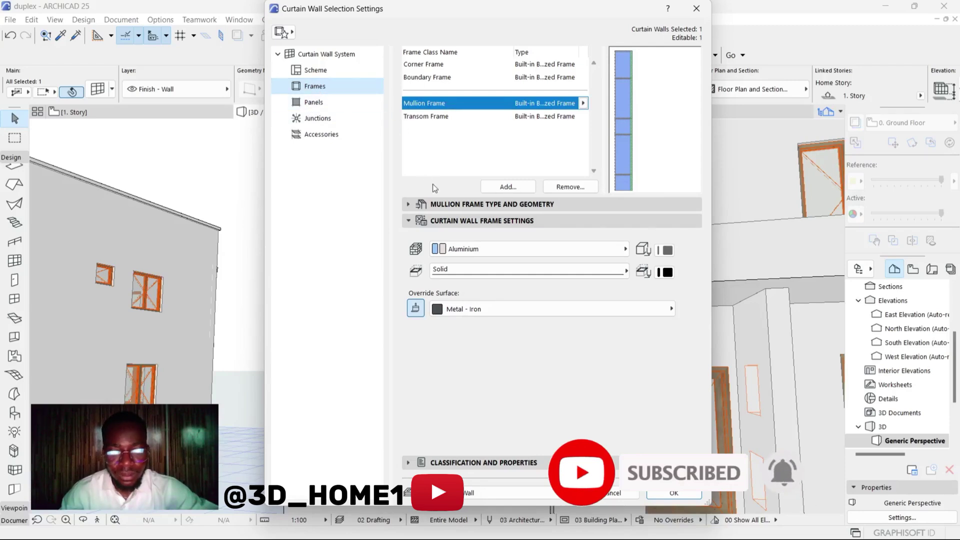
pyautogui.click(482, 206)
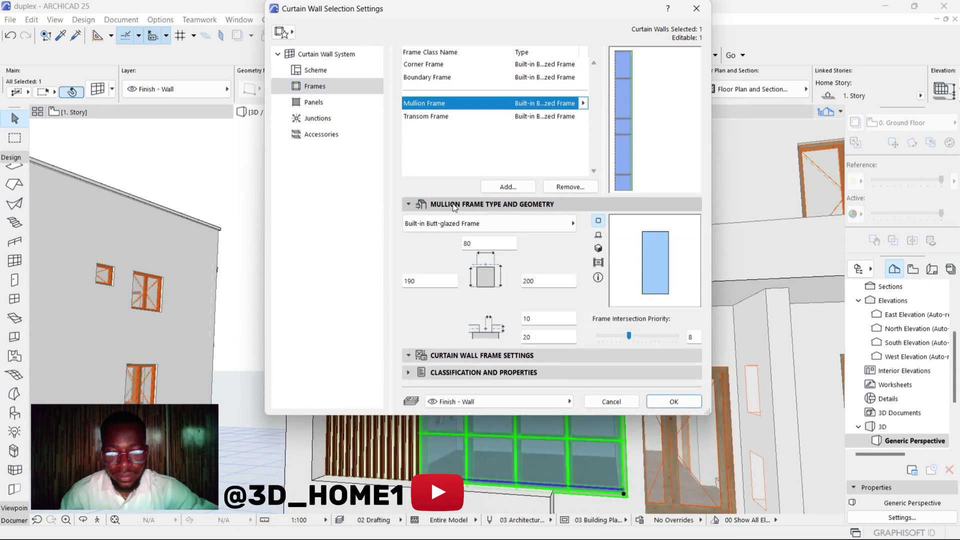
pyautogui.doubleClick(419, 282)
pyautogui.write('100')
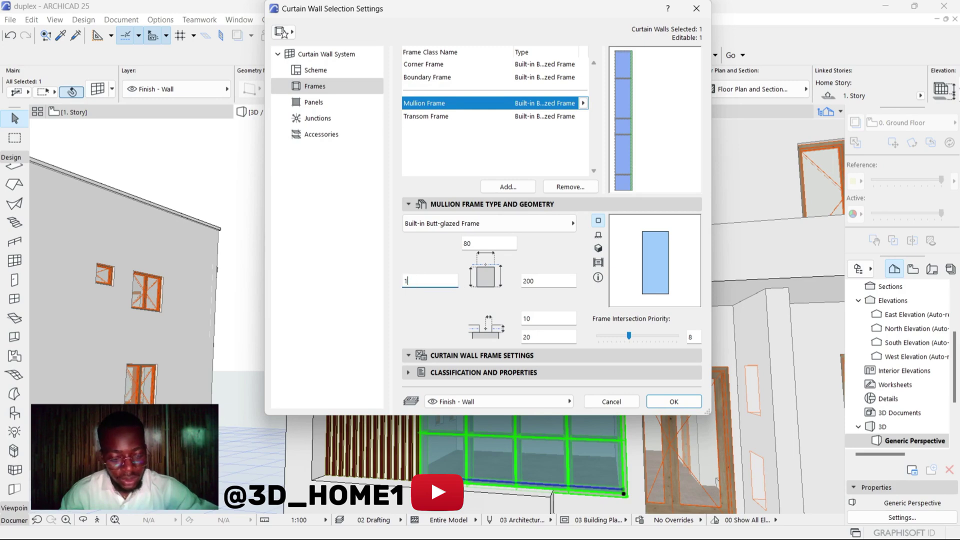
pyautogui.doubleClick(529, 282)
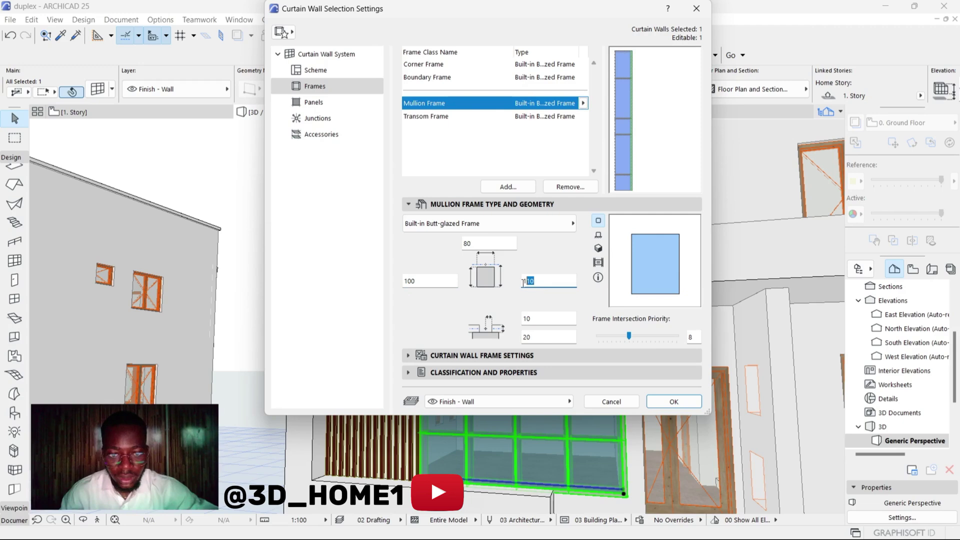
pyautogui.doubleClick(480, 244)
pyautogui.write('50')
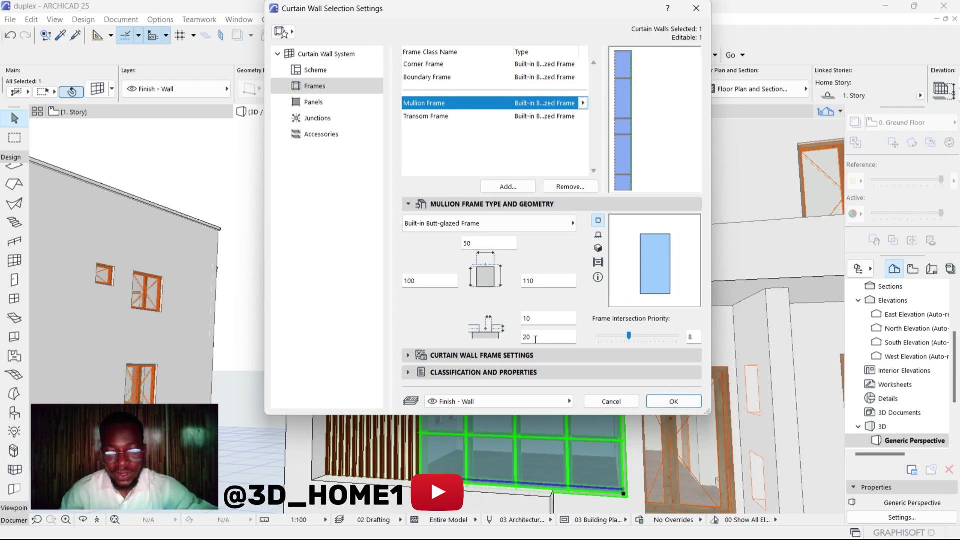
pyautogui.click(682, 401)
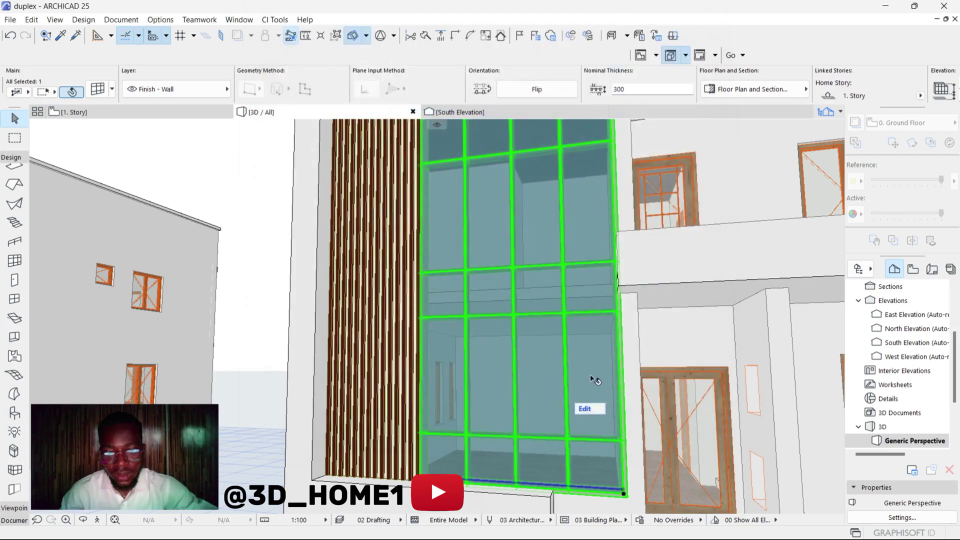
# Inspect the resized mullions in 3D from several angles and distances, comparing the curtain wall with those on the neighbouring duplexes.
pyautogui.keyDown('shift'); pyautogui.moveTo(591, 367); pyautogui.dragTo(563, 311, button='middle'); pyautogui.keyUp('shift')
pyautogui.scroll(-10, 563, 311)
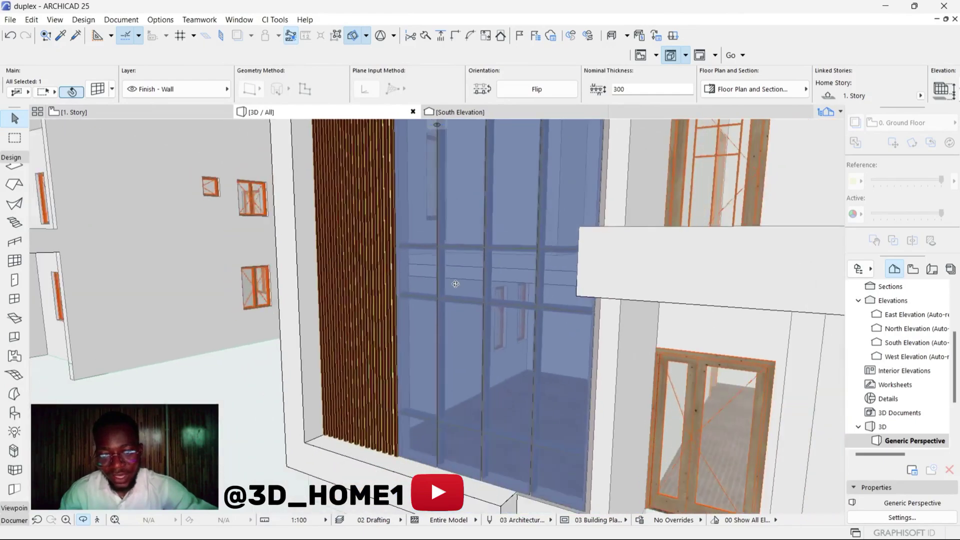
pyautogui.keyDown('shift'); pyautogui.moveTo(452, 339); pyautogui.dragTo(105, 348, button='middle'); pyautogui.keyUp('shift')
pyautogui.scroll(5, 468, 315)
pyautogui.scroll(-6, 468, 316)
pyautogui.scroll(4, 223, 316)
pyautogui.scroll(-3, 223, 317)
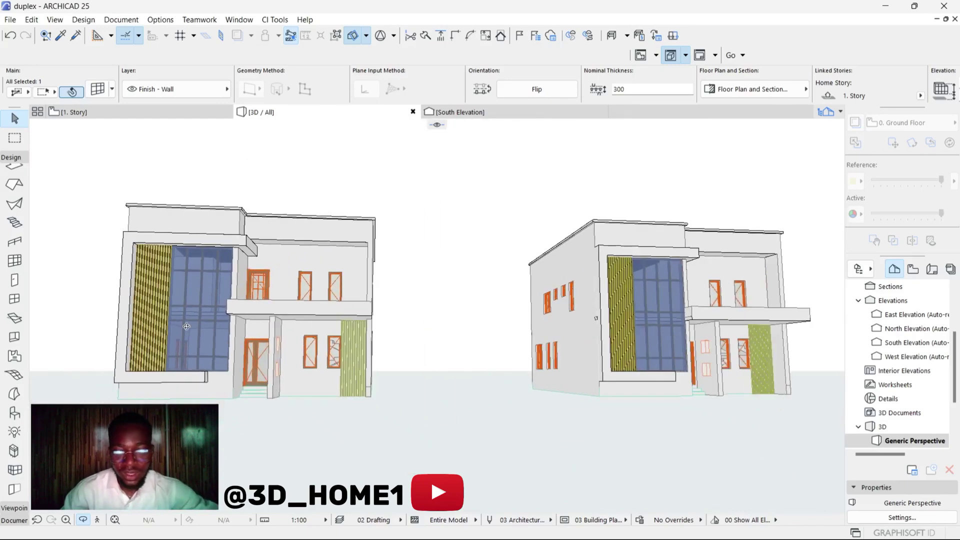
pyautogui.scroll(6, 105, 349)
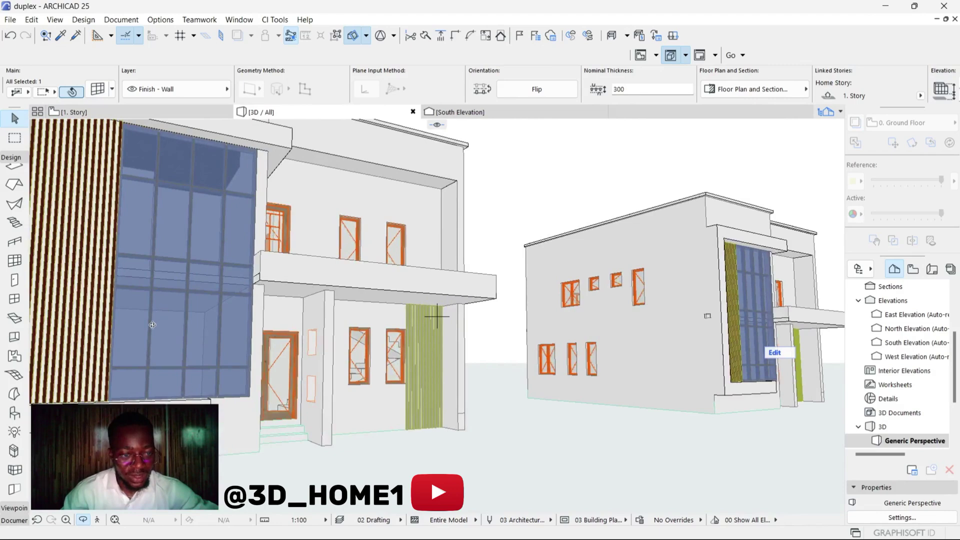
pyautogui.scroll(2, 145, 275)
pyautogui.scroll(2, 200, 278)
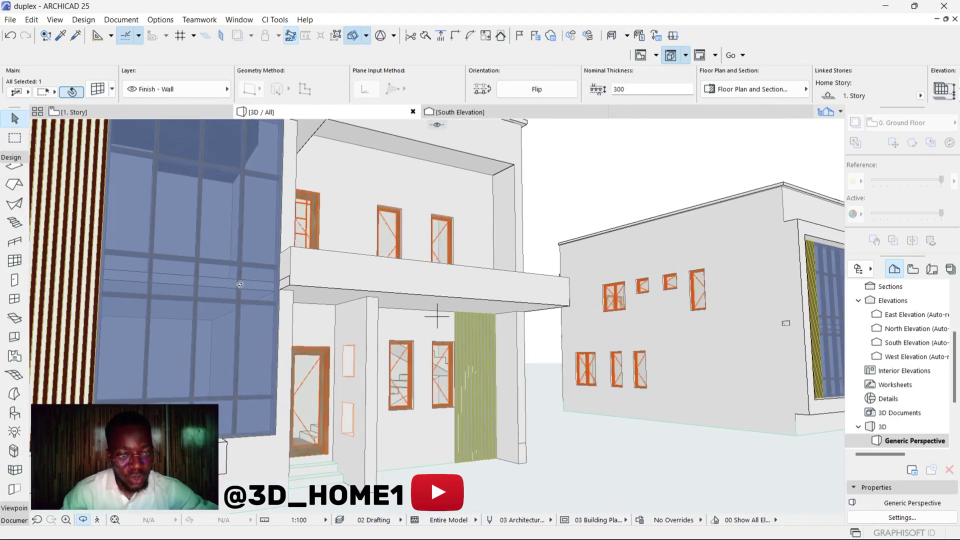
pyautogui.scroll(-2, 176, 278)
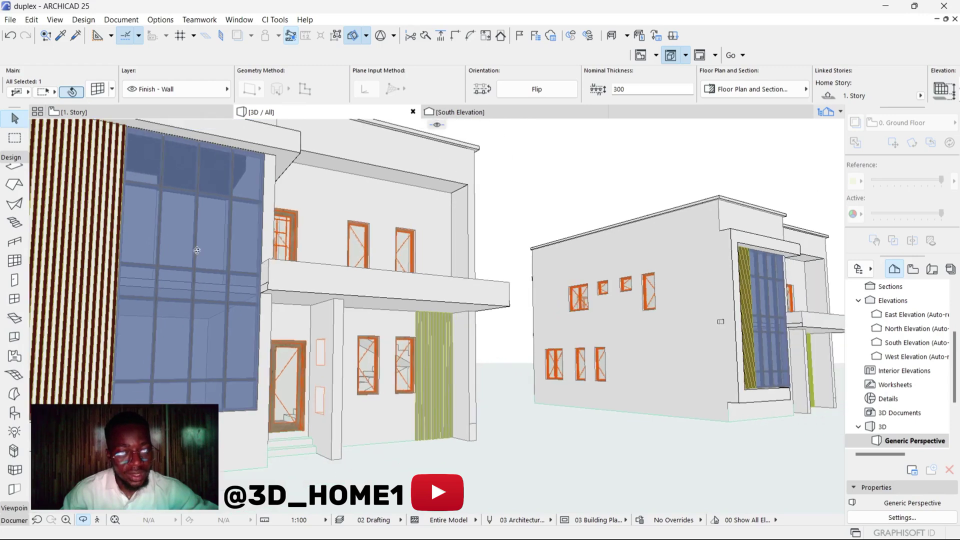
pyautogui.scroll(2, 196, 250)
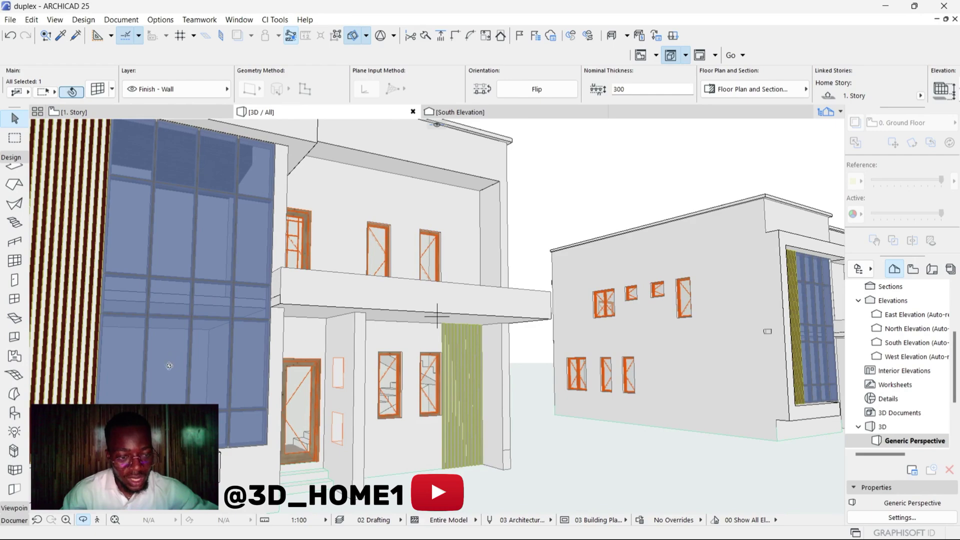
pyautogui.scroll(-5, 205, 223)
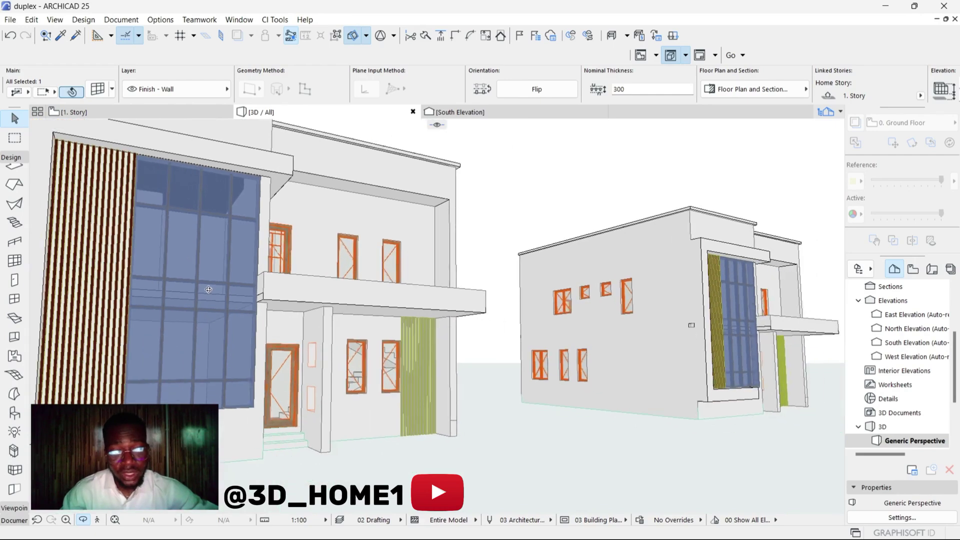
pyautogui.scroll(6, 657, 298)
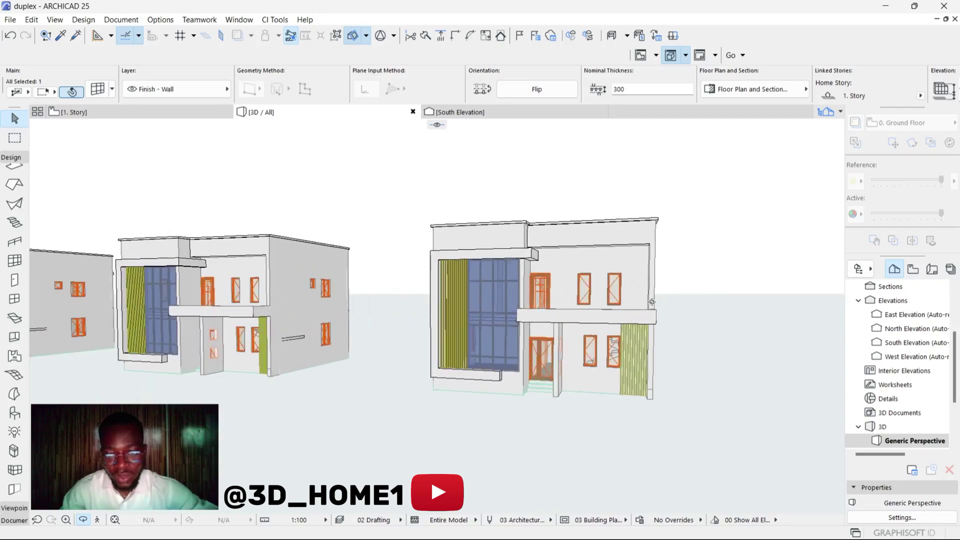
pyautogui.scroll(-3, 444, 350)
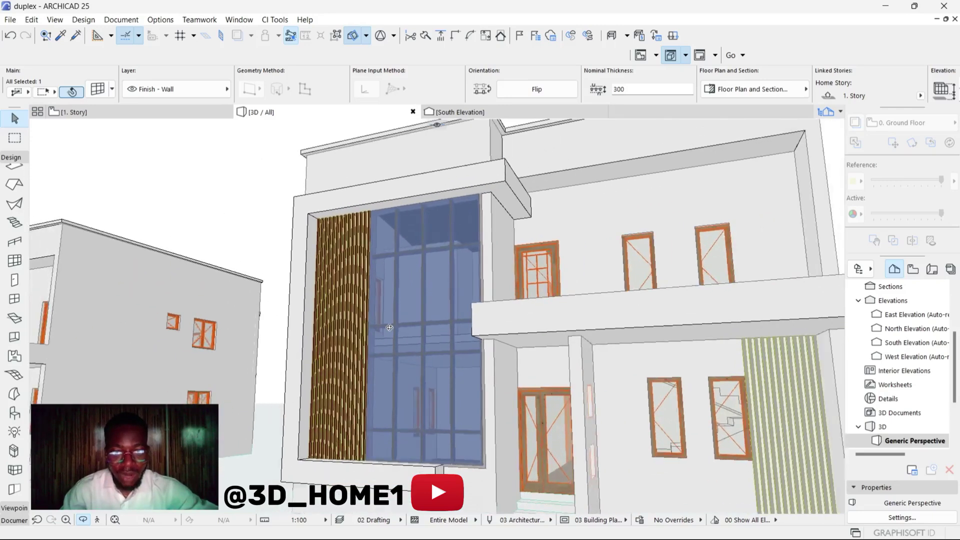
pyautogui.moveTo(419, 316)
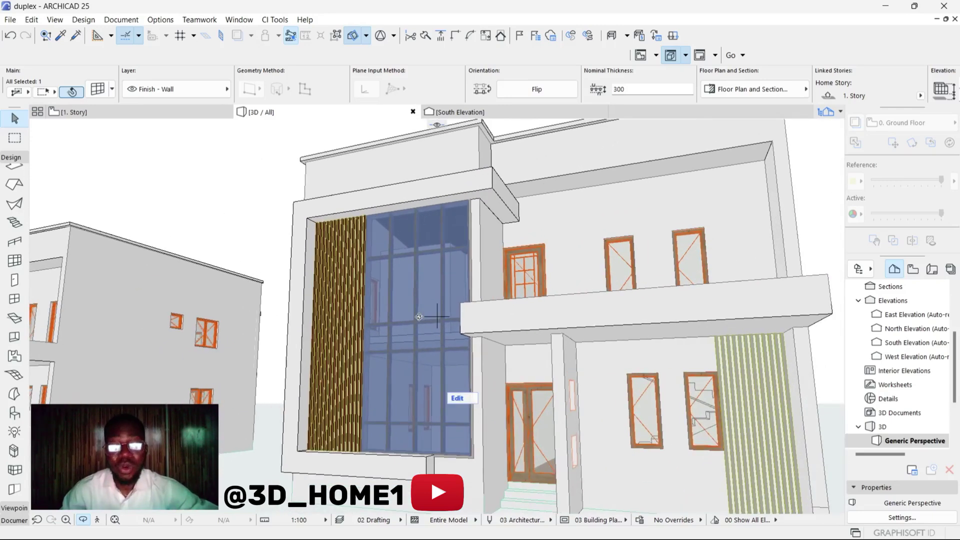